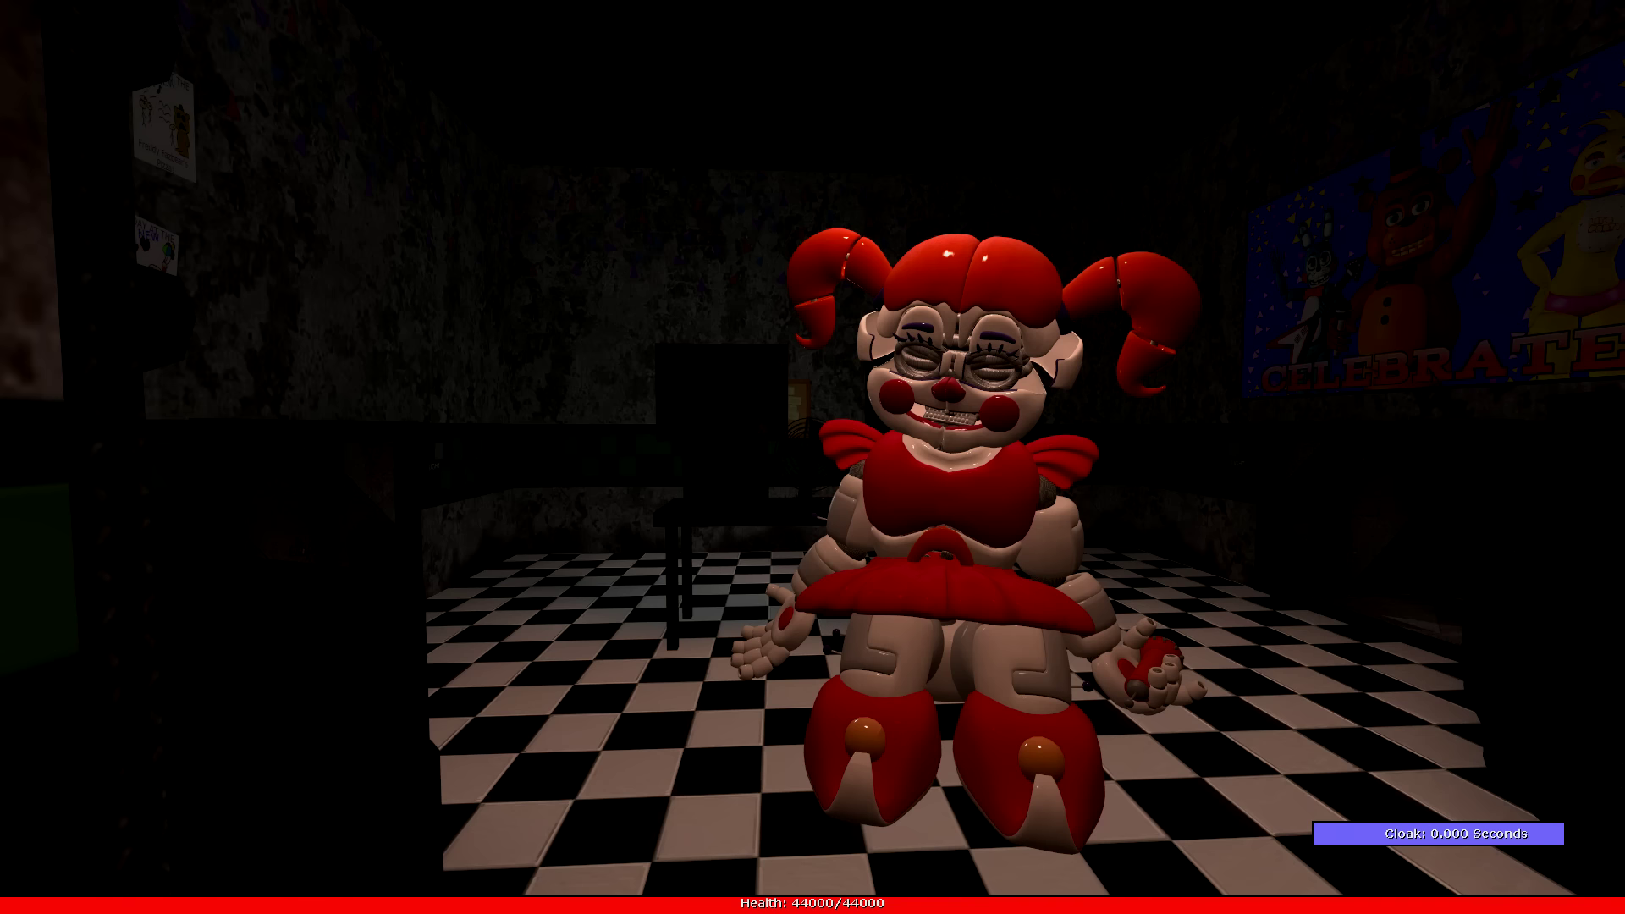
# Morph into a different character from another pill pack via the Q menu
pyautogui.press('q')
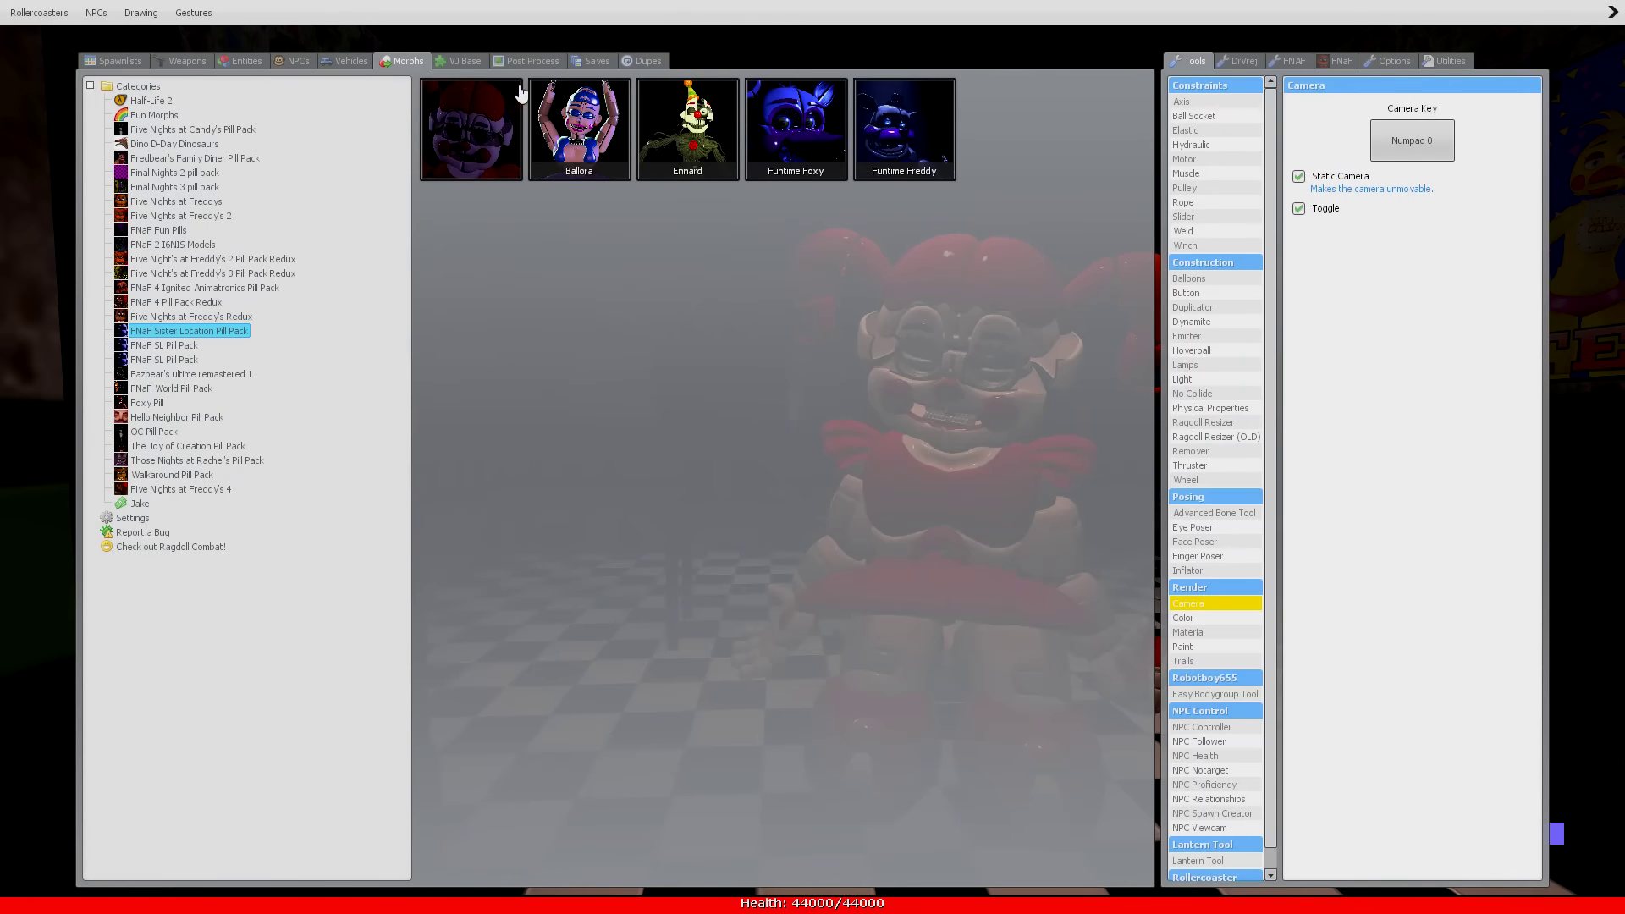
pyautogui.click(188, 359)
pyautogui.press('q')
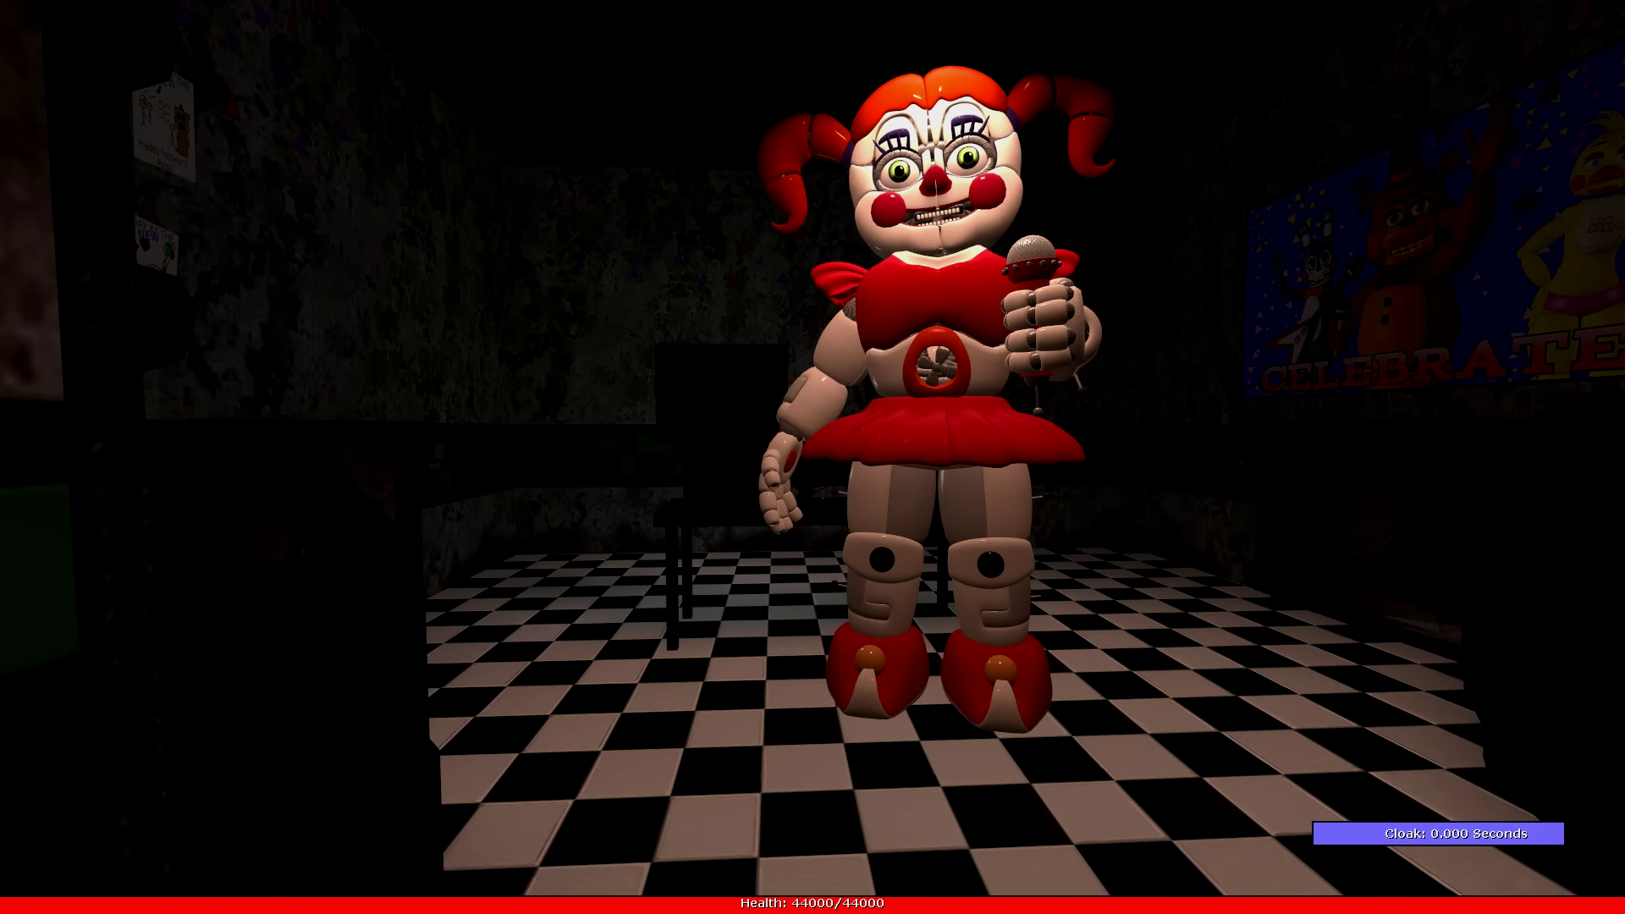
# Walk down the hallway through the red room to the party tables
pyautogui.press('w')
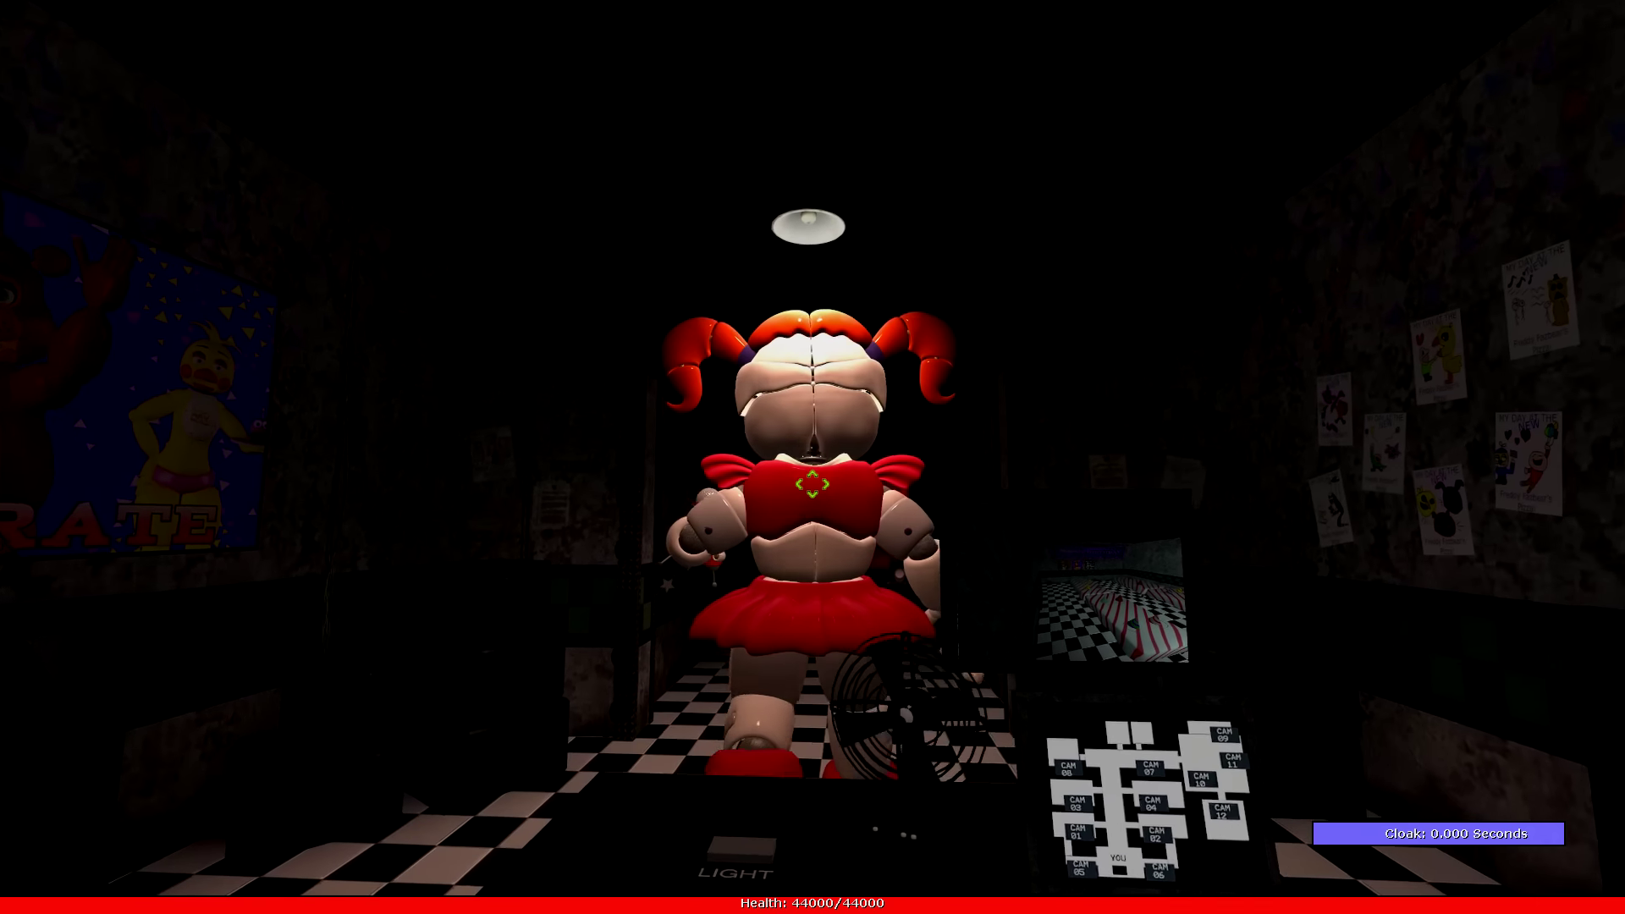
pyautogui.press('w')
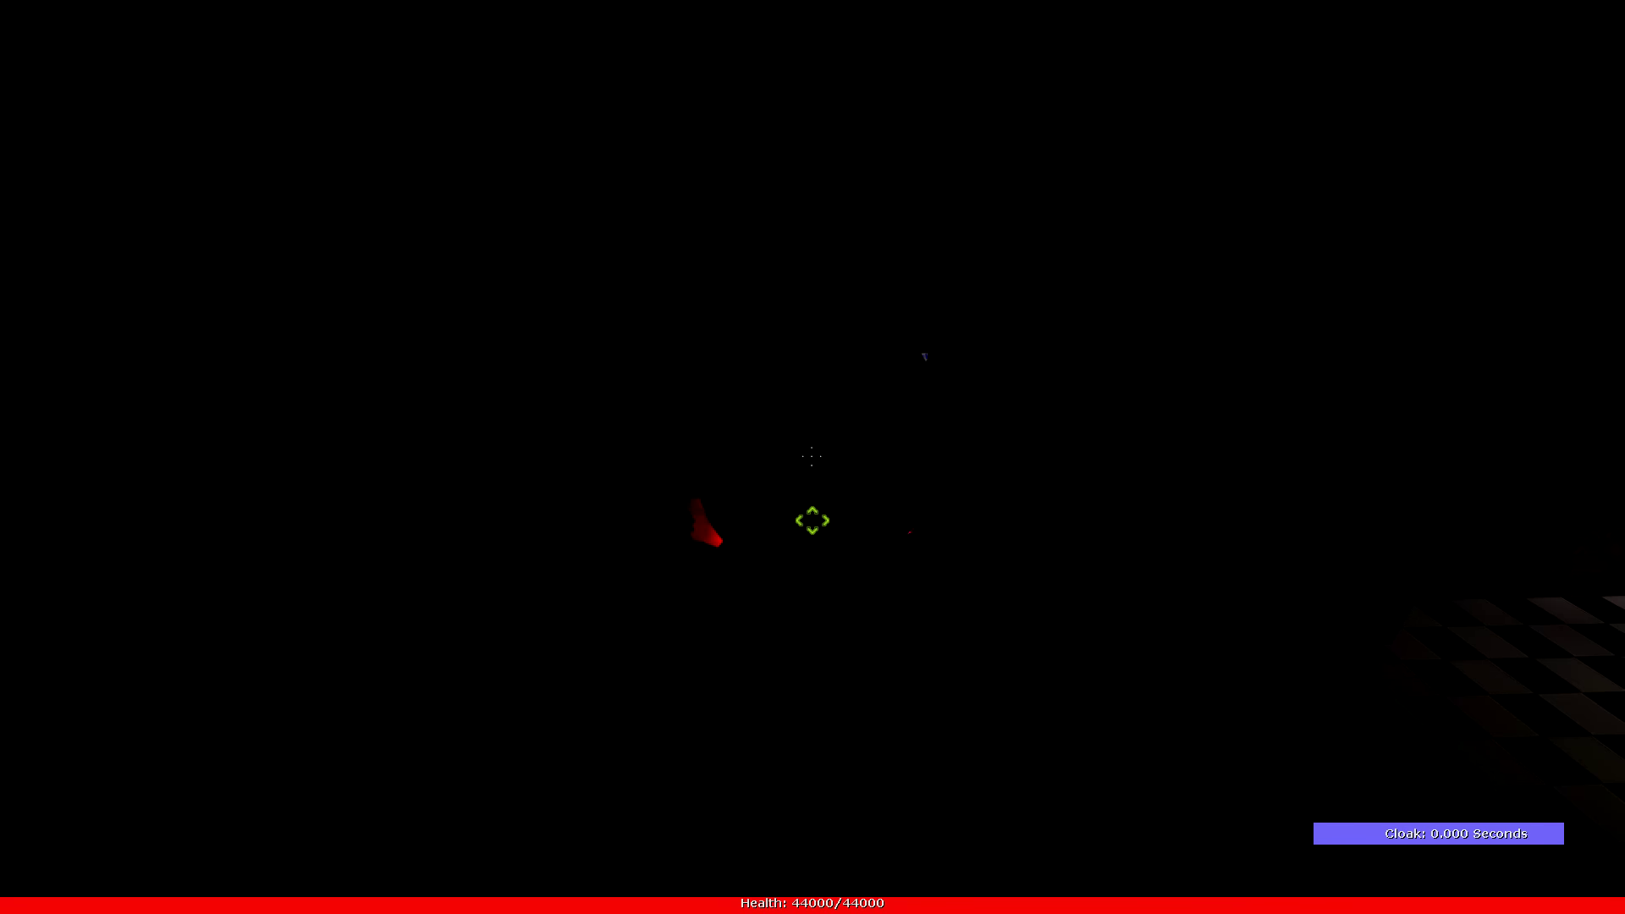
pyautogui.press('w')
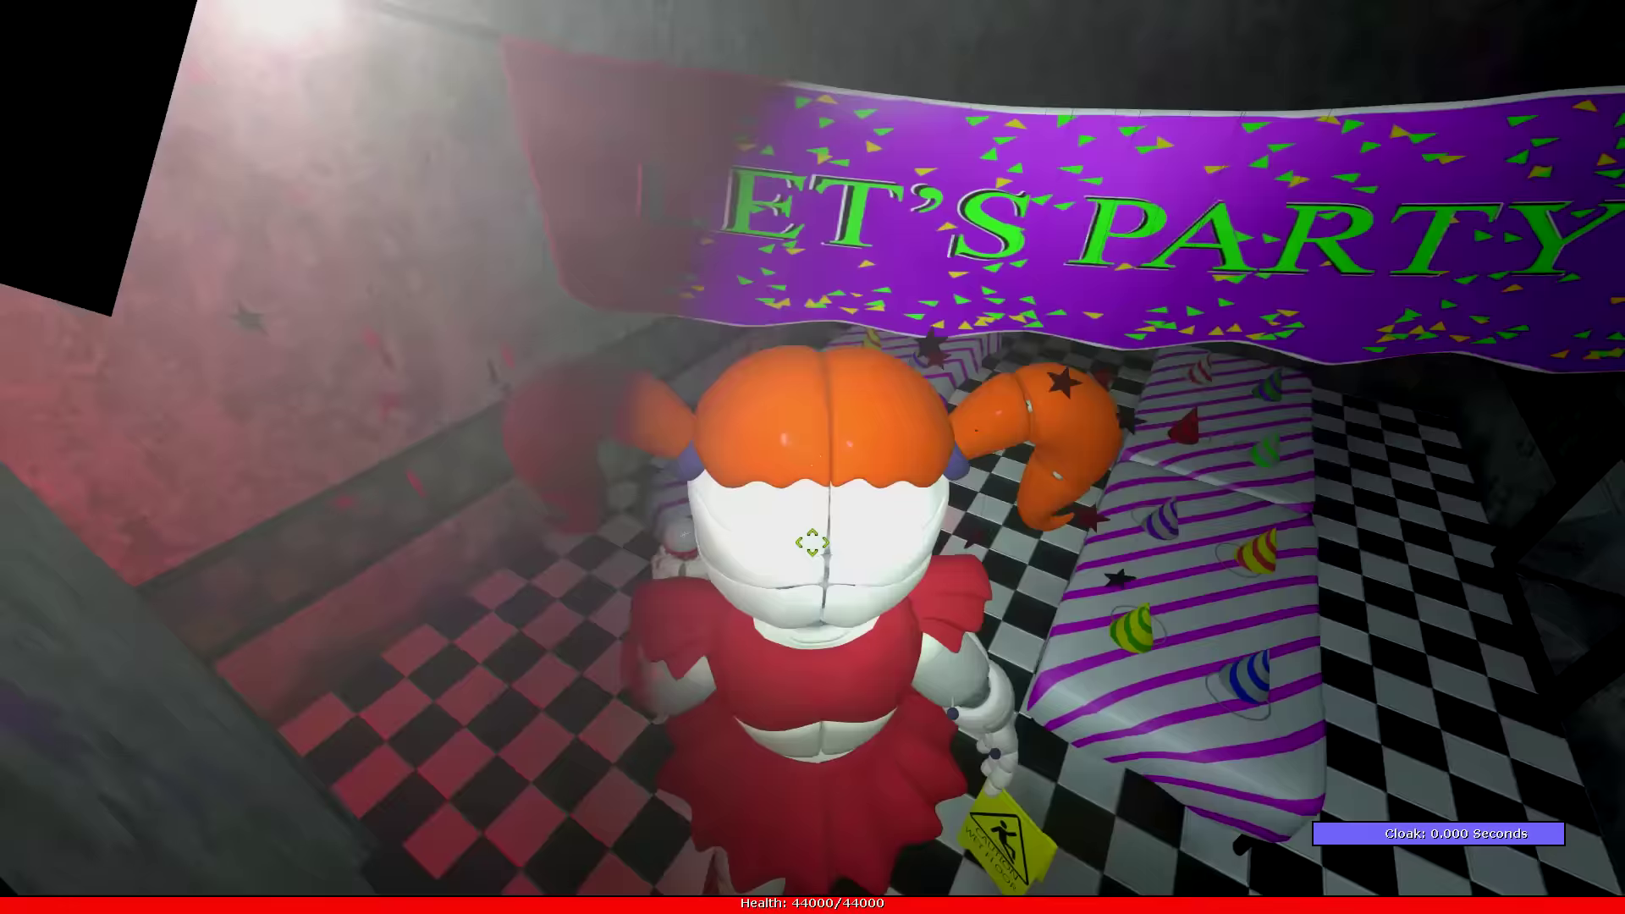
pyautogui.press('w')
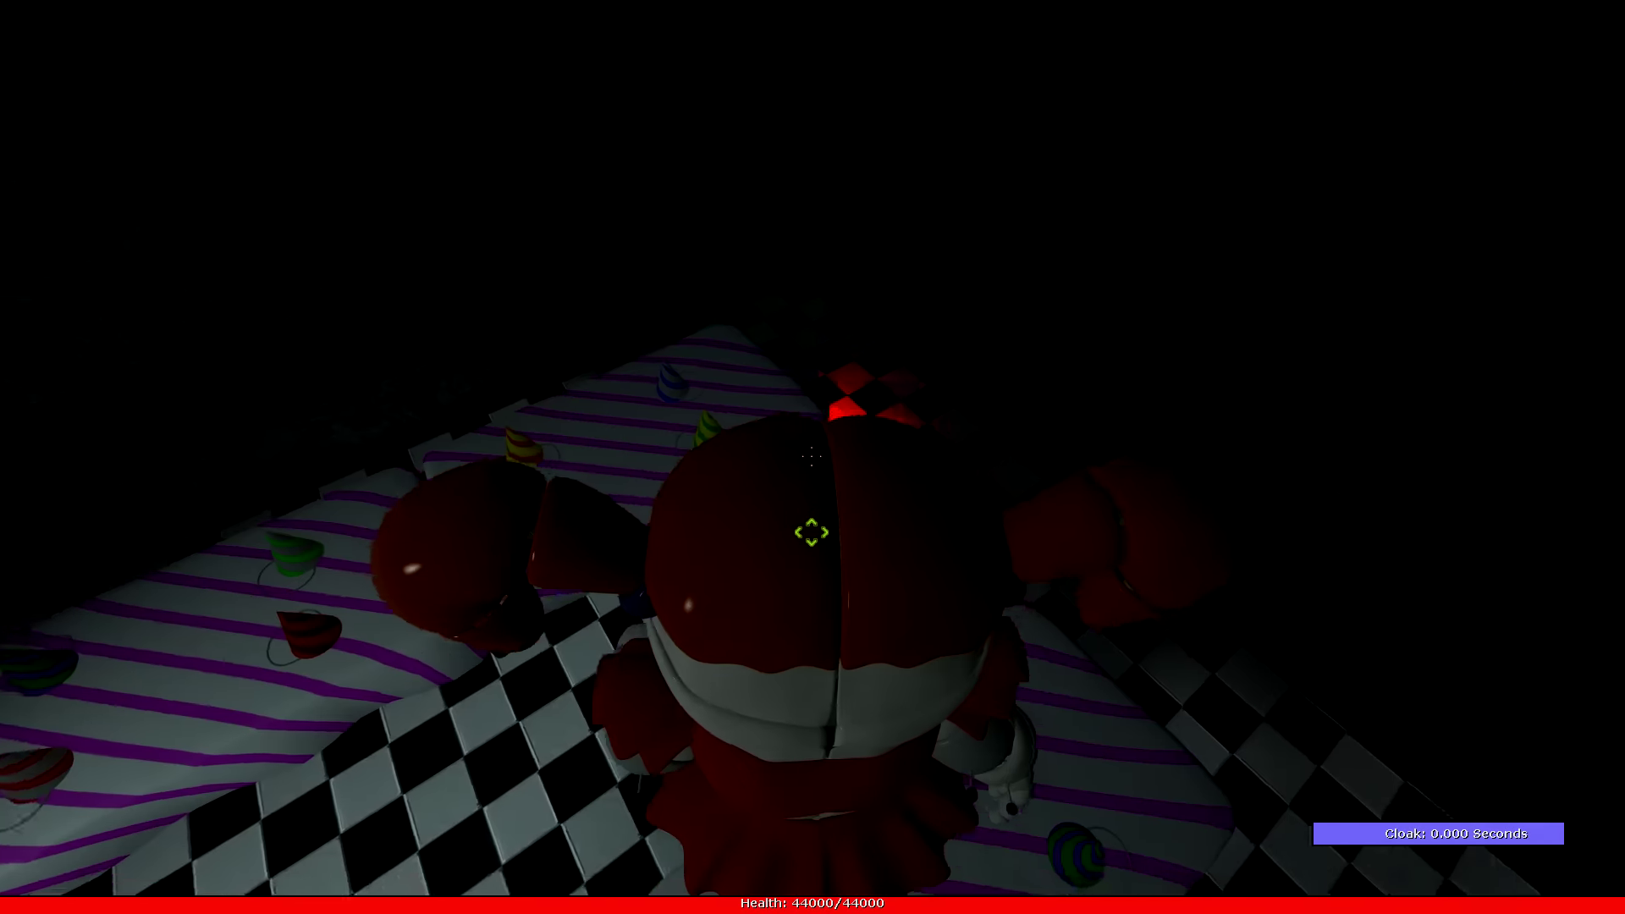
pyautogui.press('w')
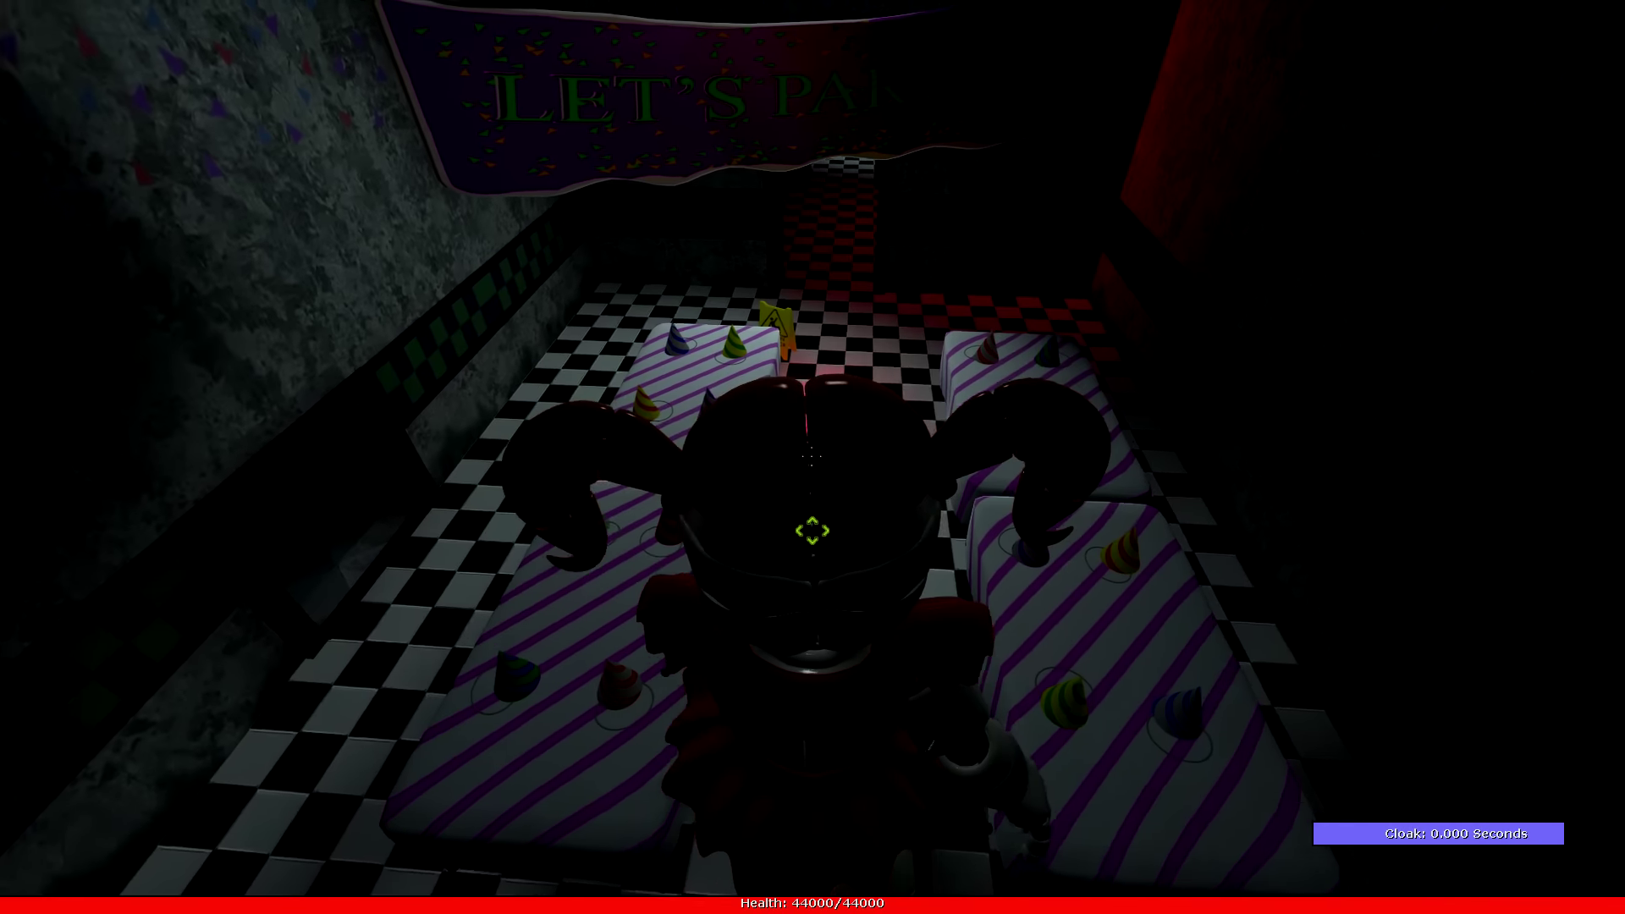
pyautogui.press('w')
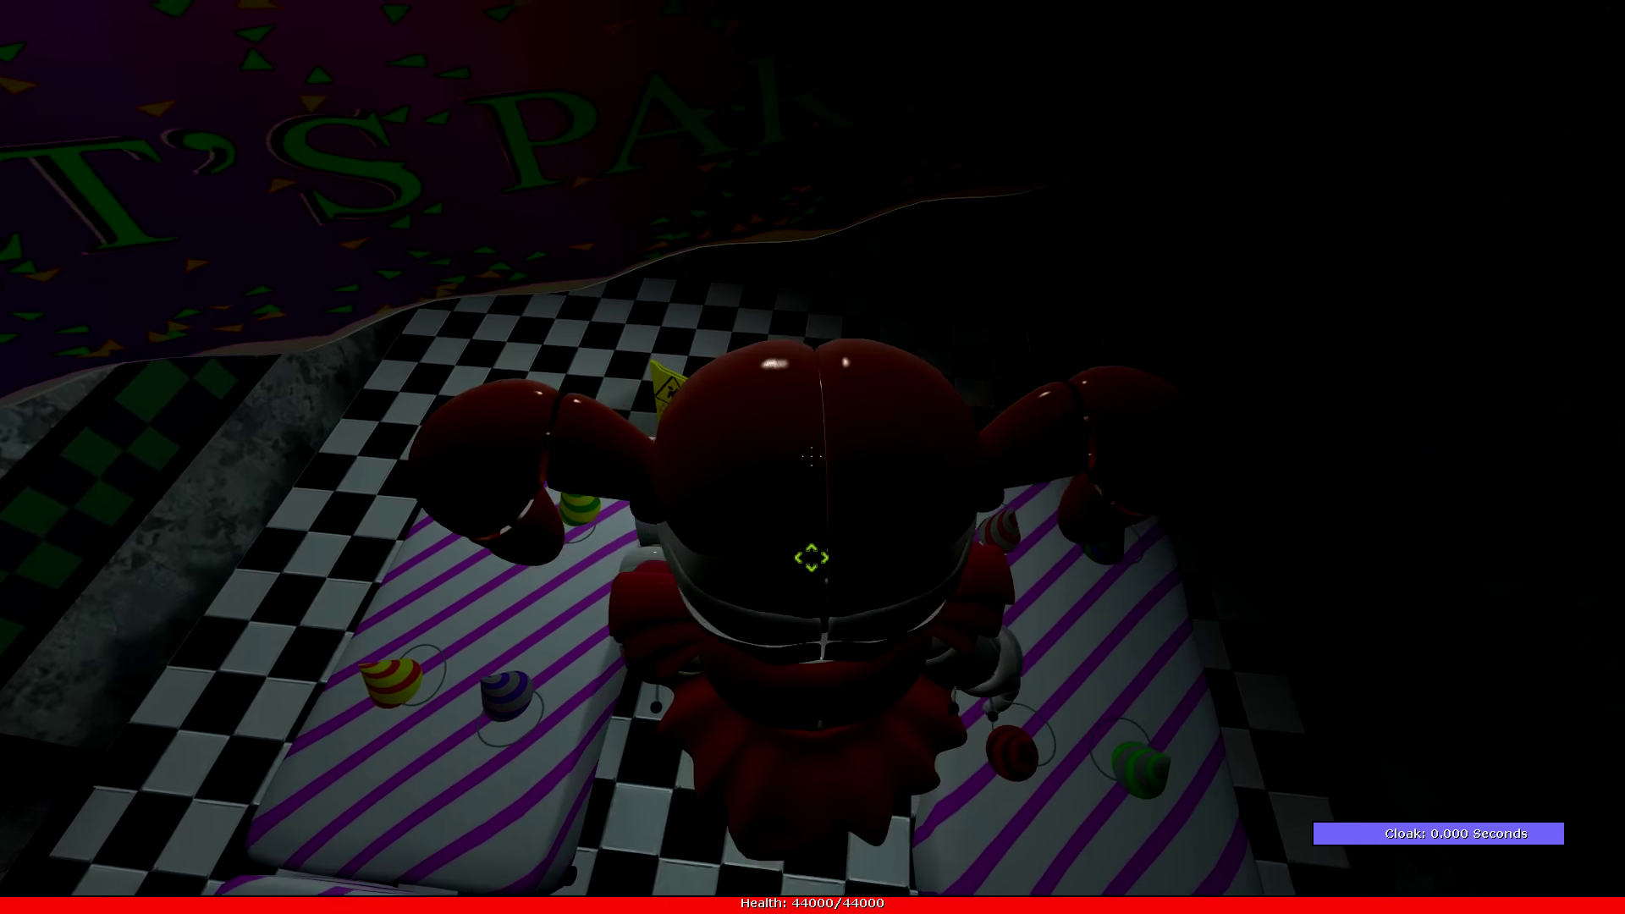
pyautogui.press('w')
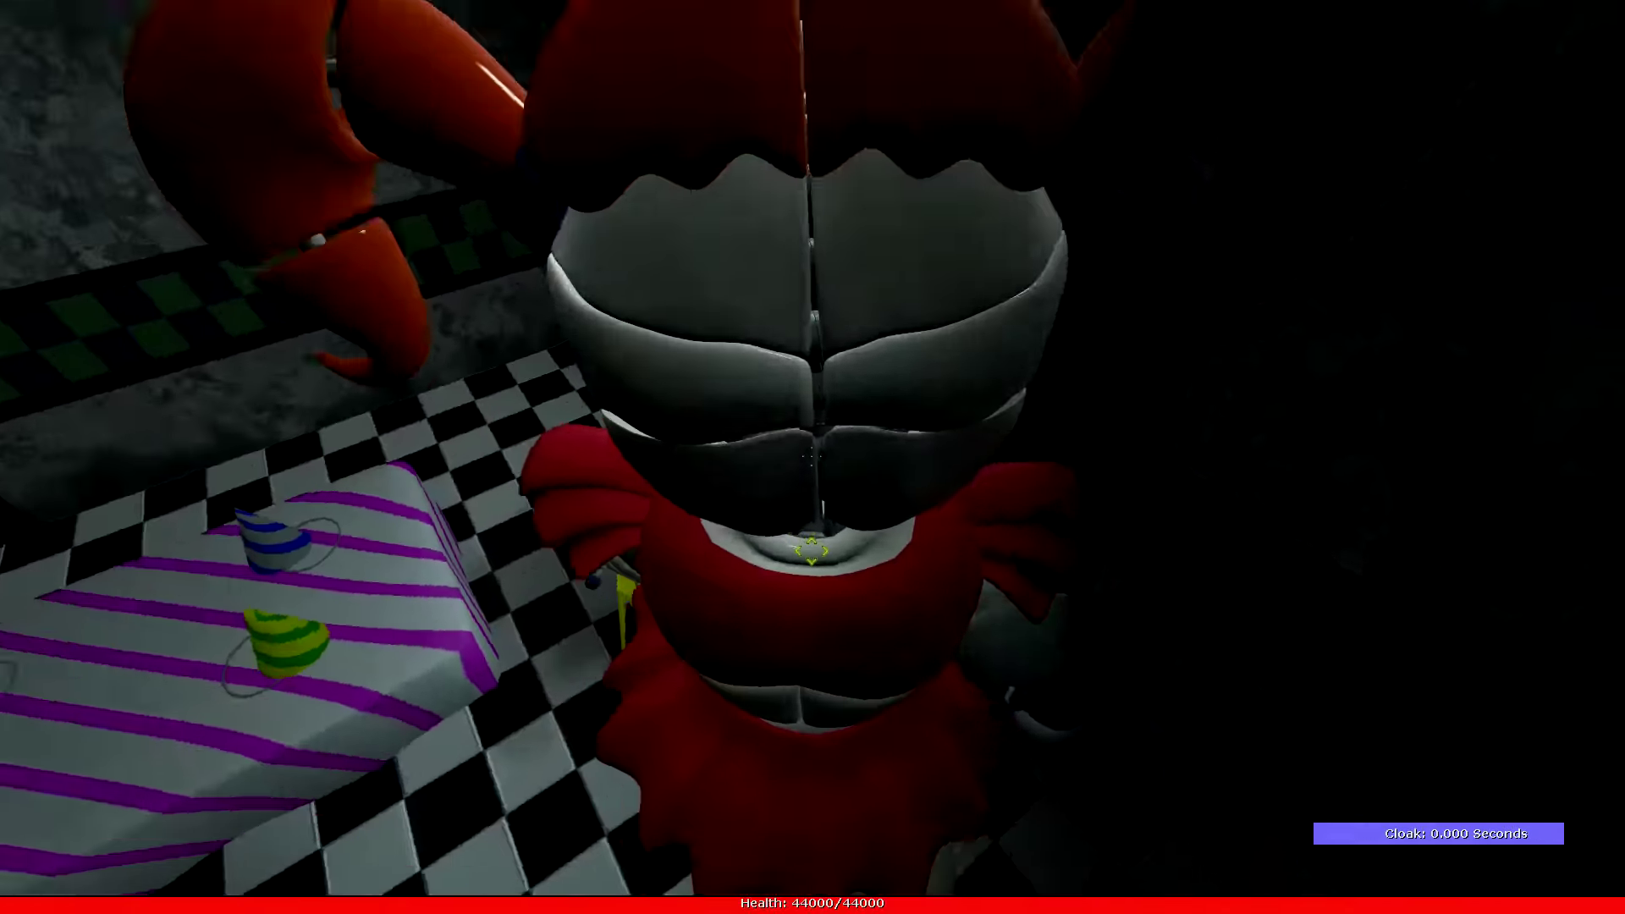
# Reopen the morph menu, view the admin Settings page, then return to first-person
pyautogui.press('q')
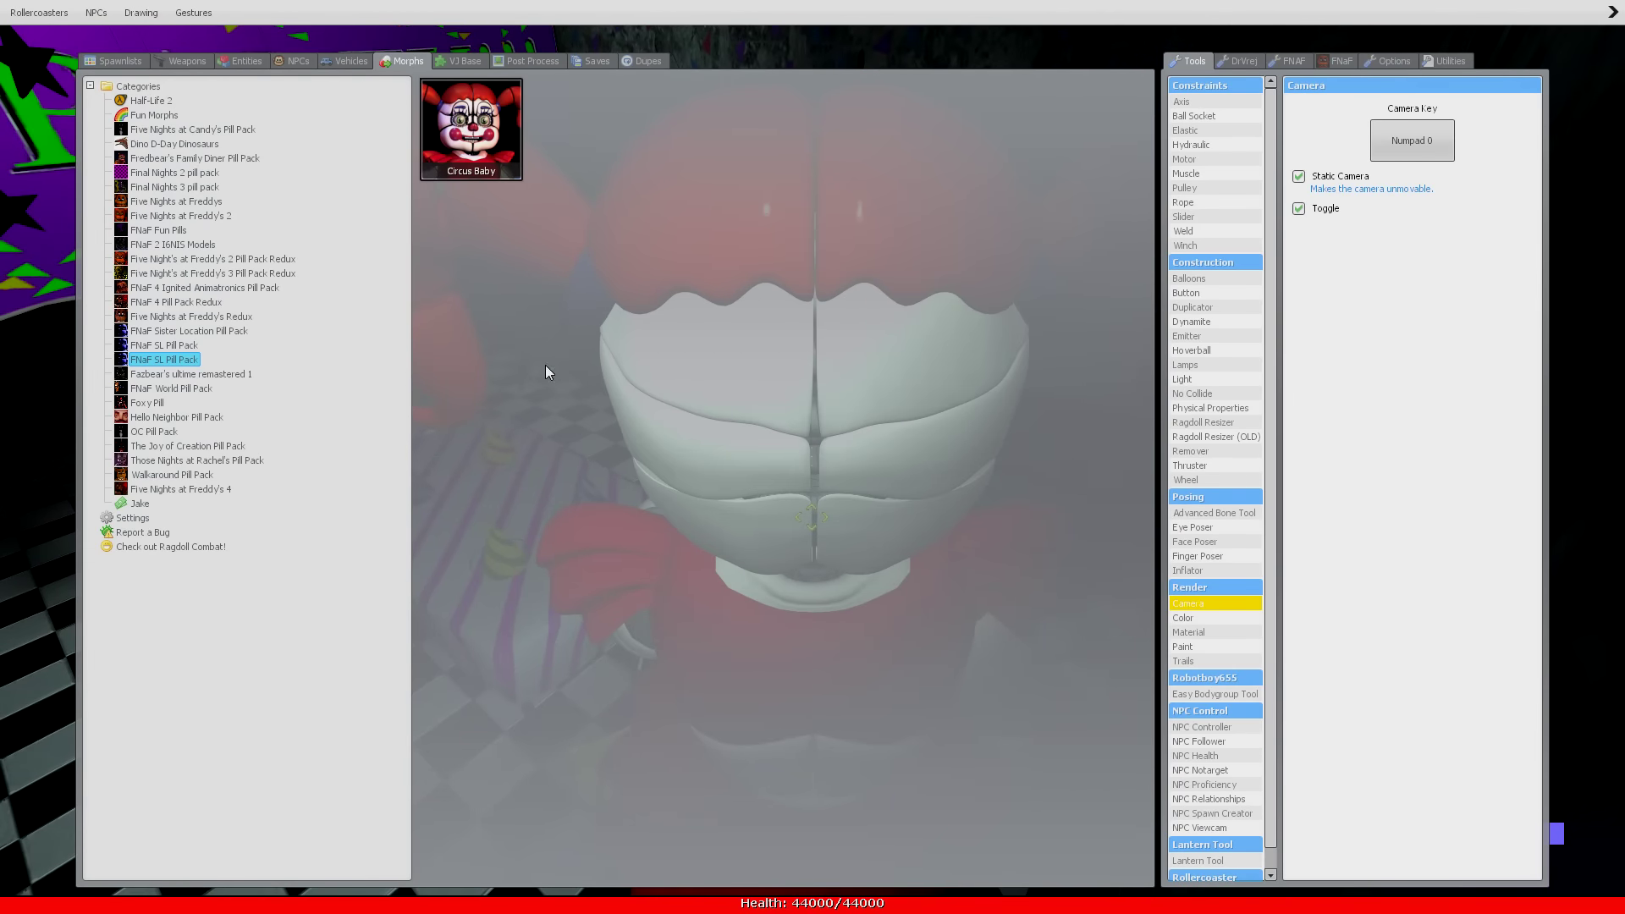
pyautogui.click(135, 518)
pyautogui.click(440, 99)
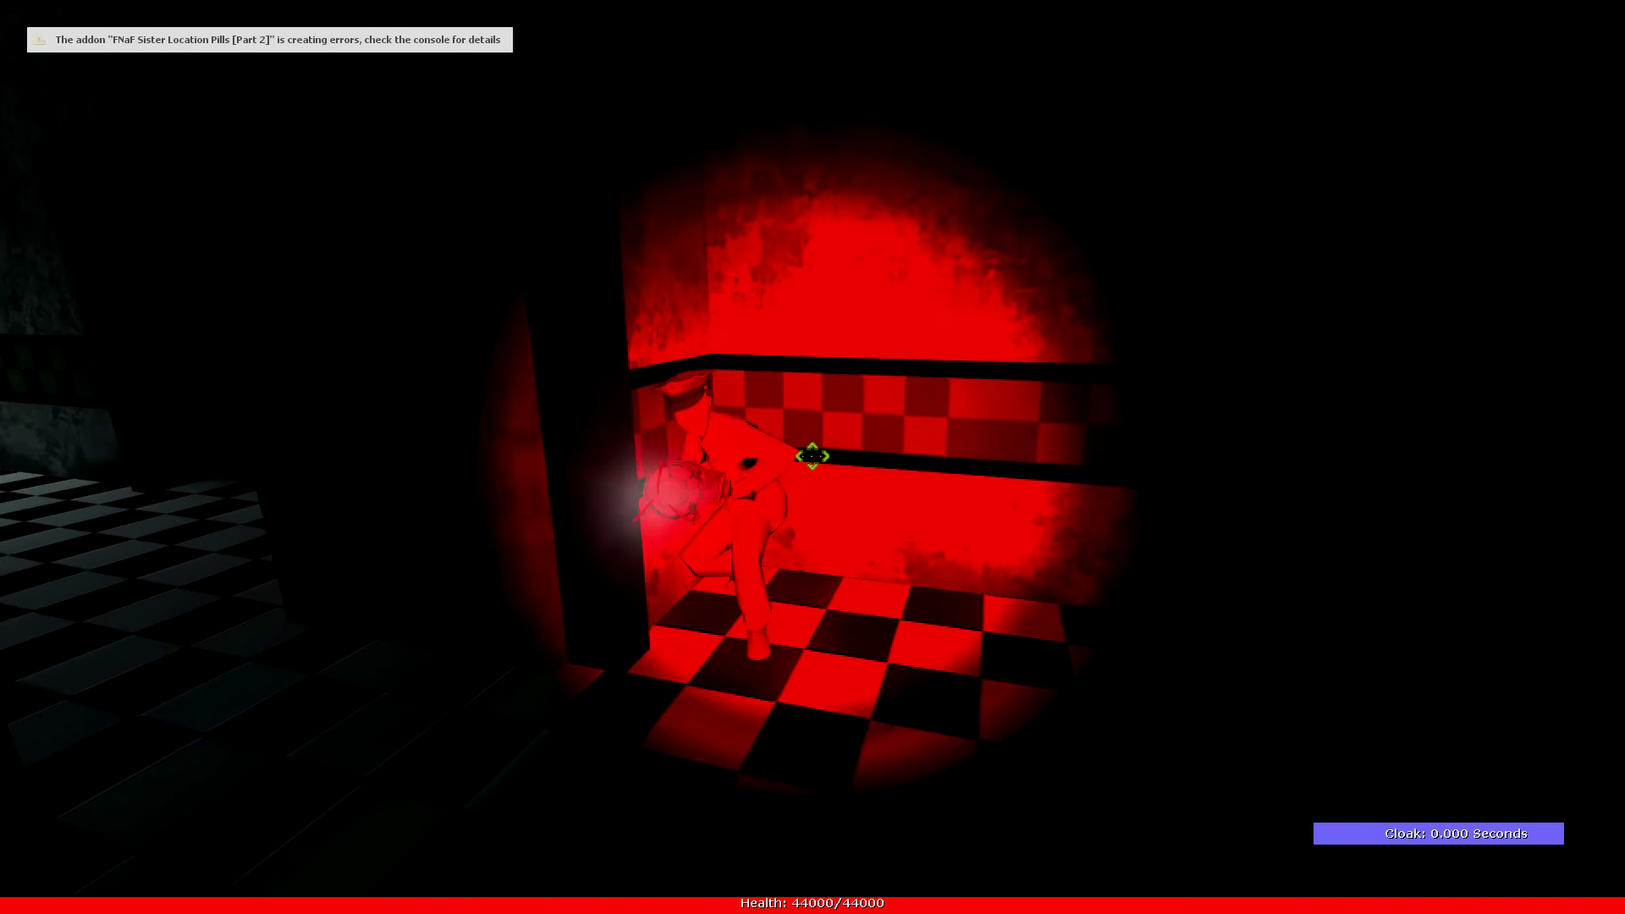
# Attack and eliminate the player standing ahead in the red-lit area
pyautogui.click(813, 457)
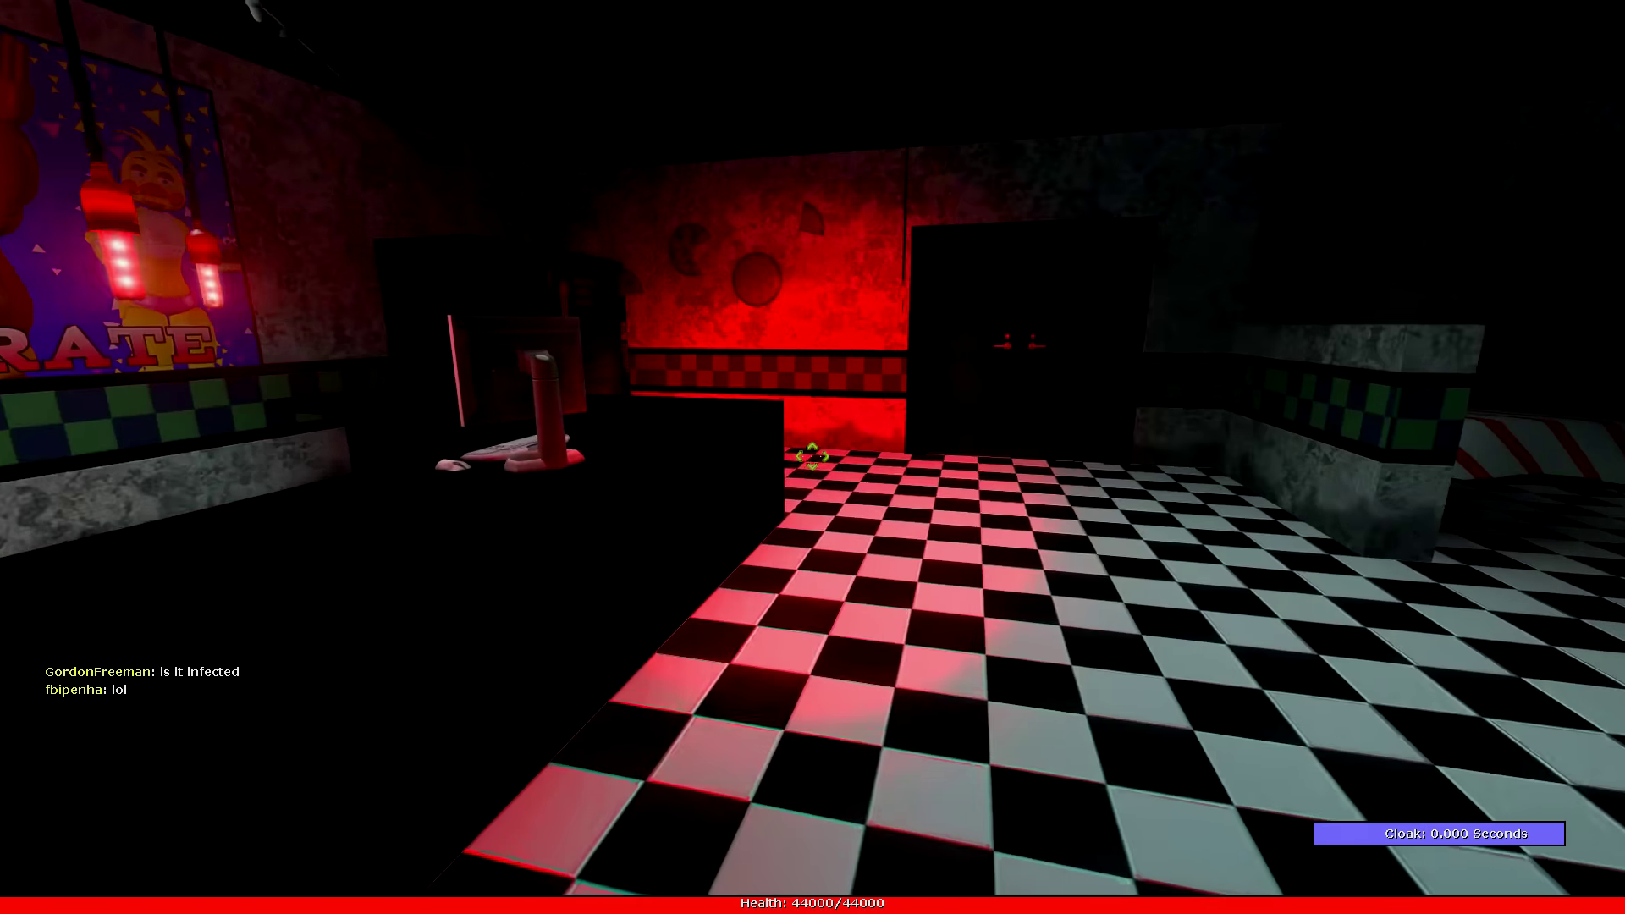
# Close the chat box and resume moving toward the office
pyautogui.press('Escape')
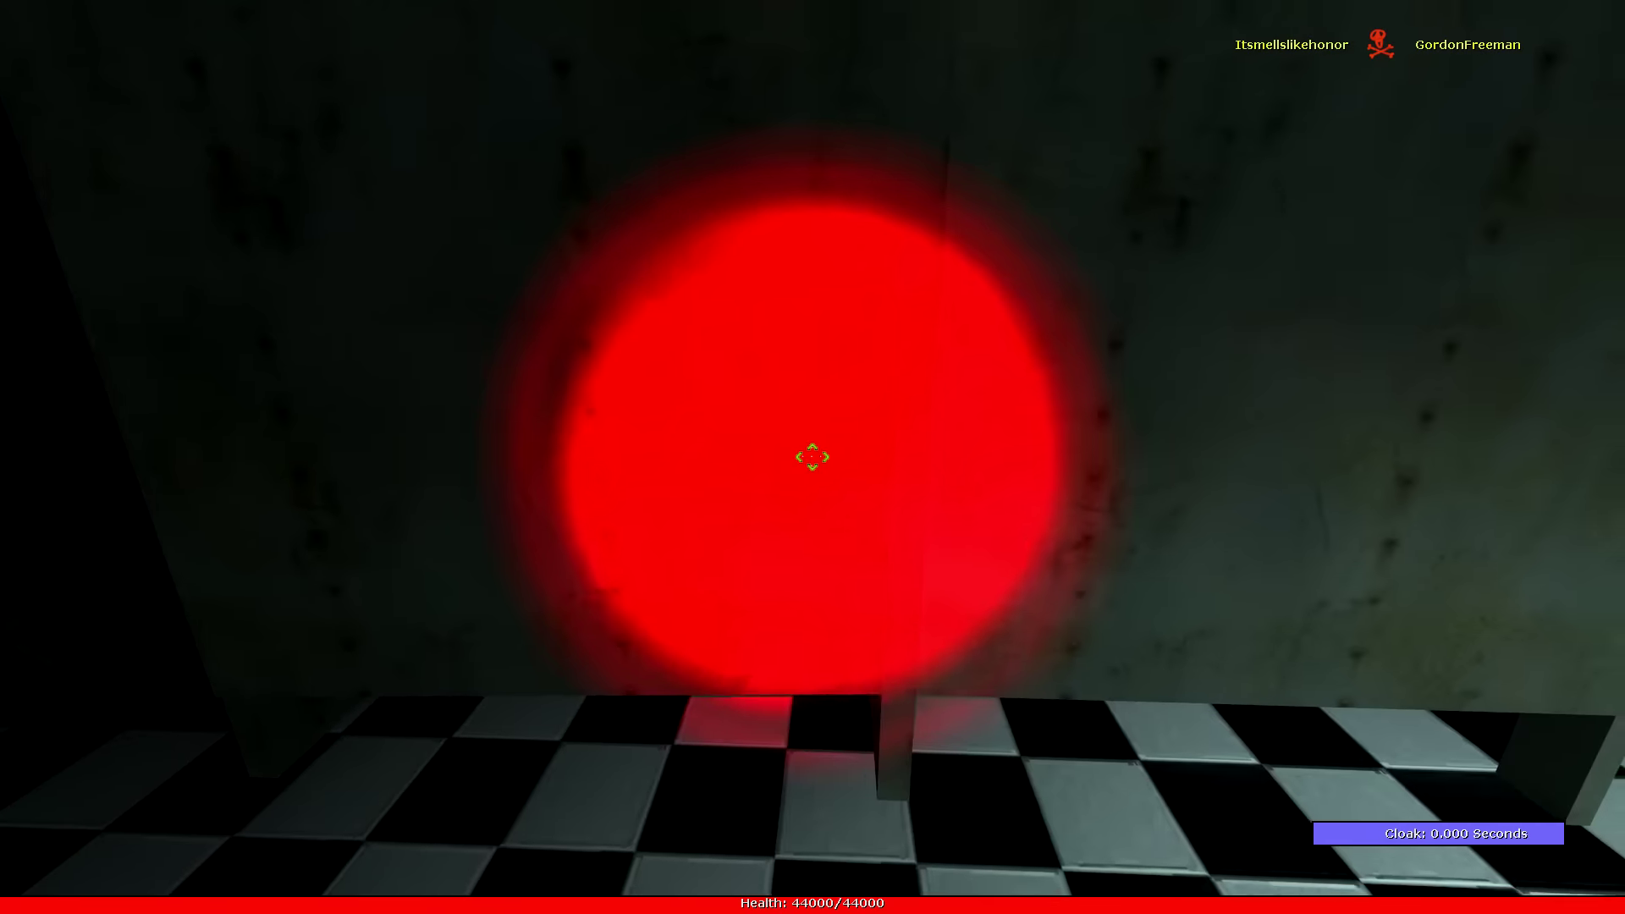
# Show the player scoreboard in the bathroom stalls
pyautogui.press('Tab')
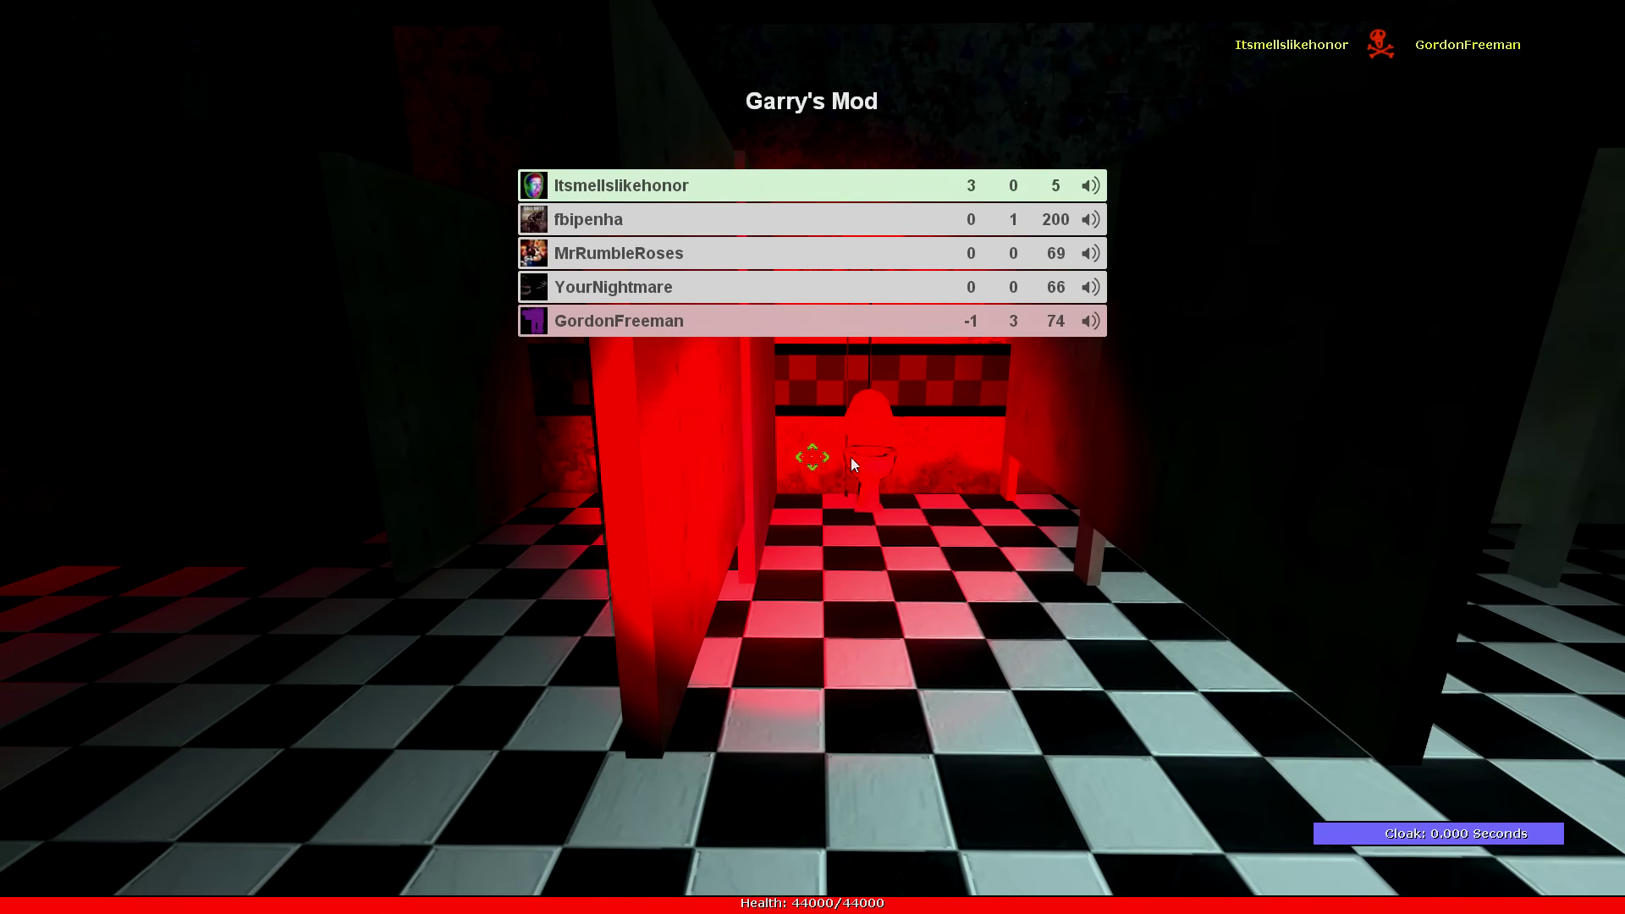
# Search the bathroom stalls, find another player, then head back down the hallway
pyautogui.press('w')
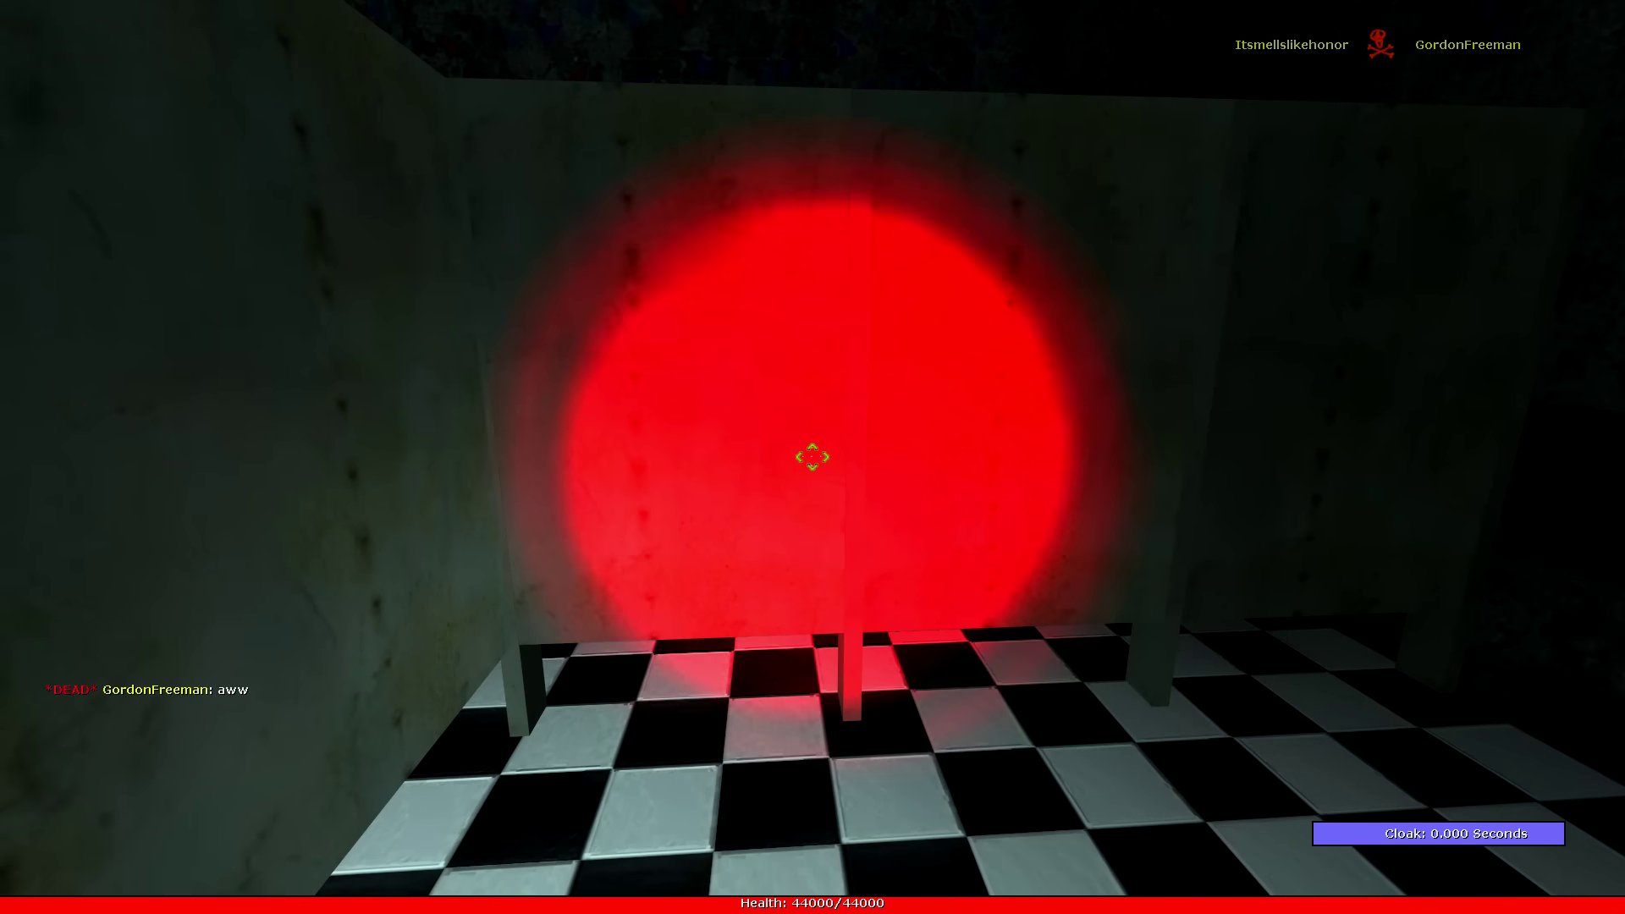
pyautogui.press('w')
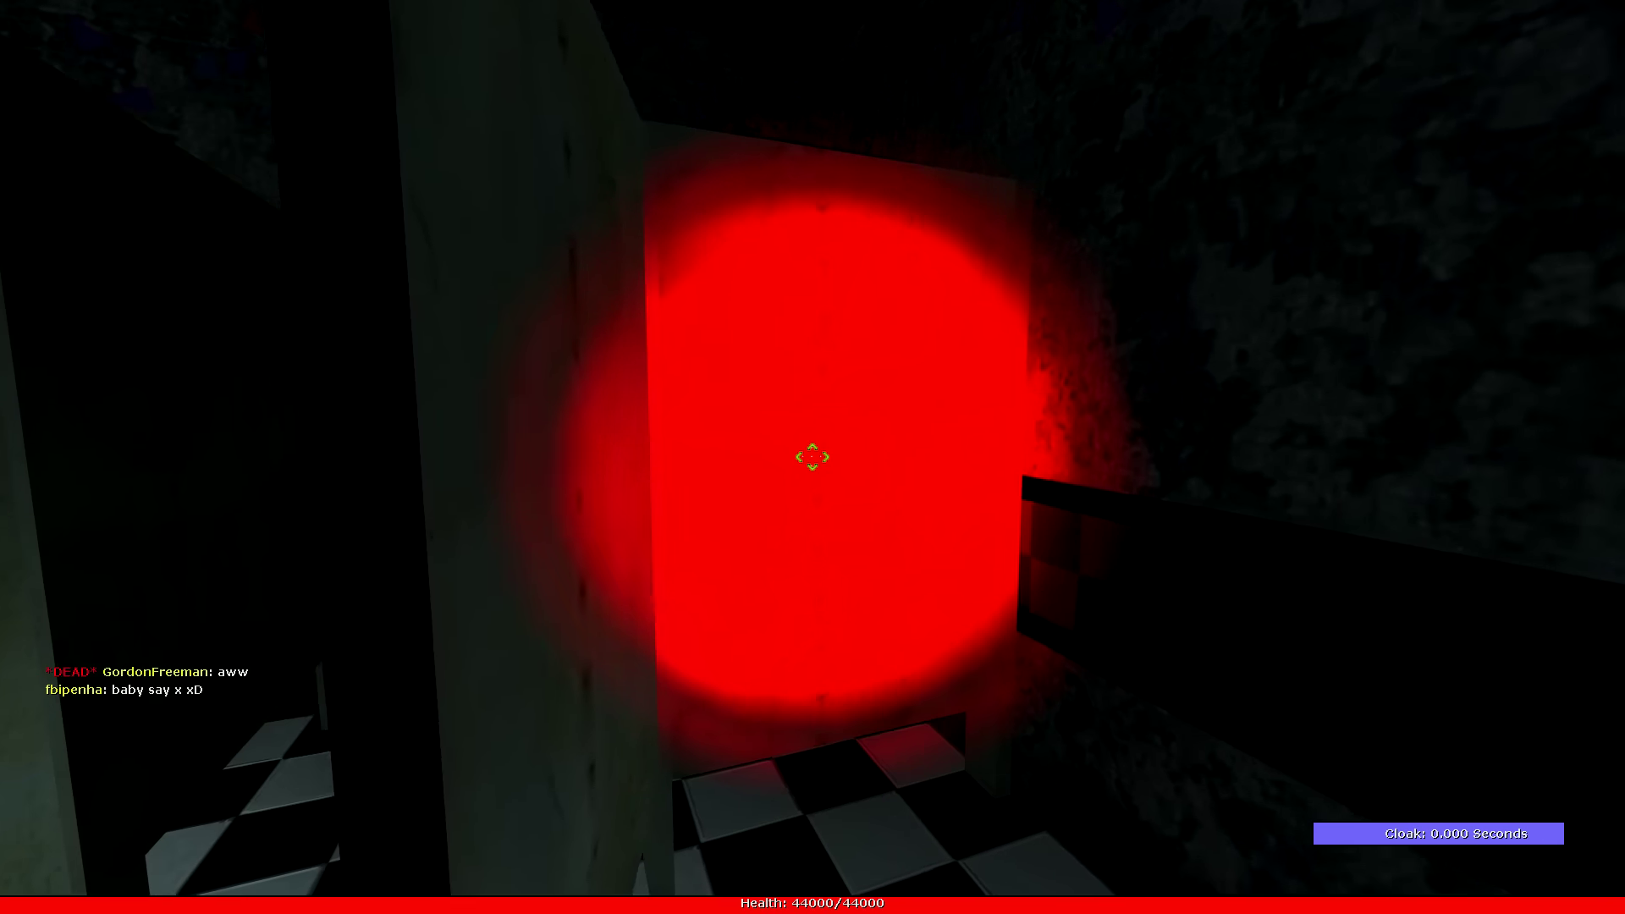
pyautogui.press('s')
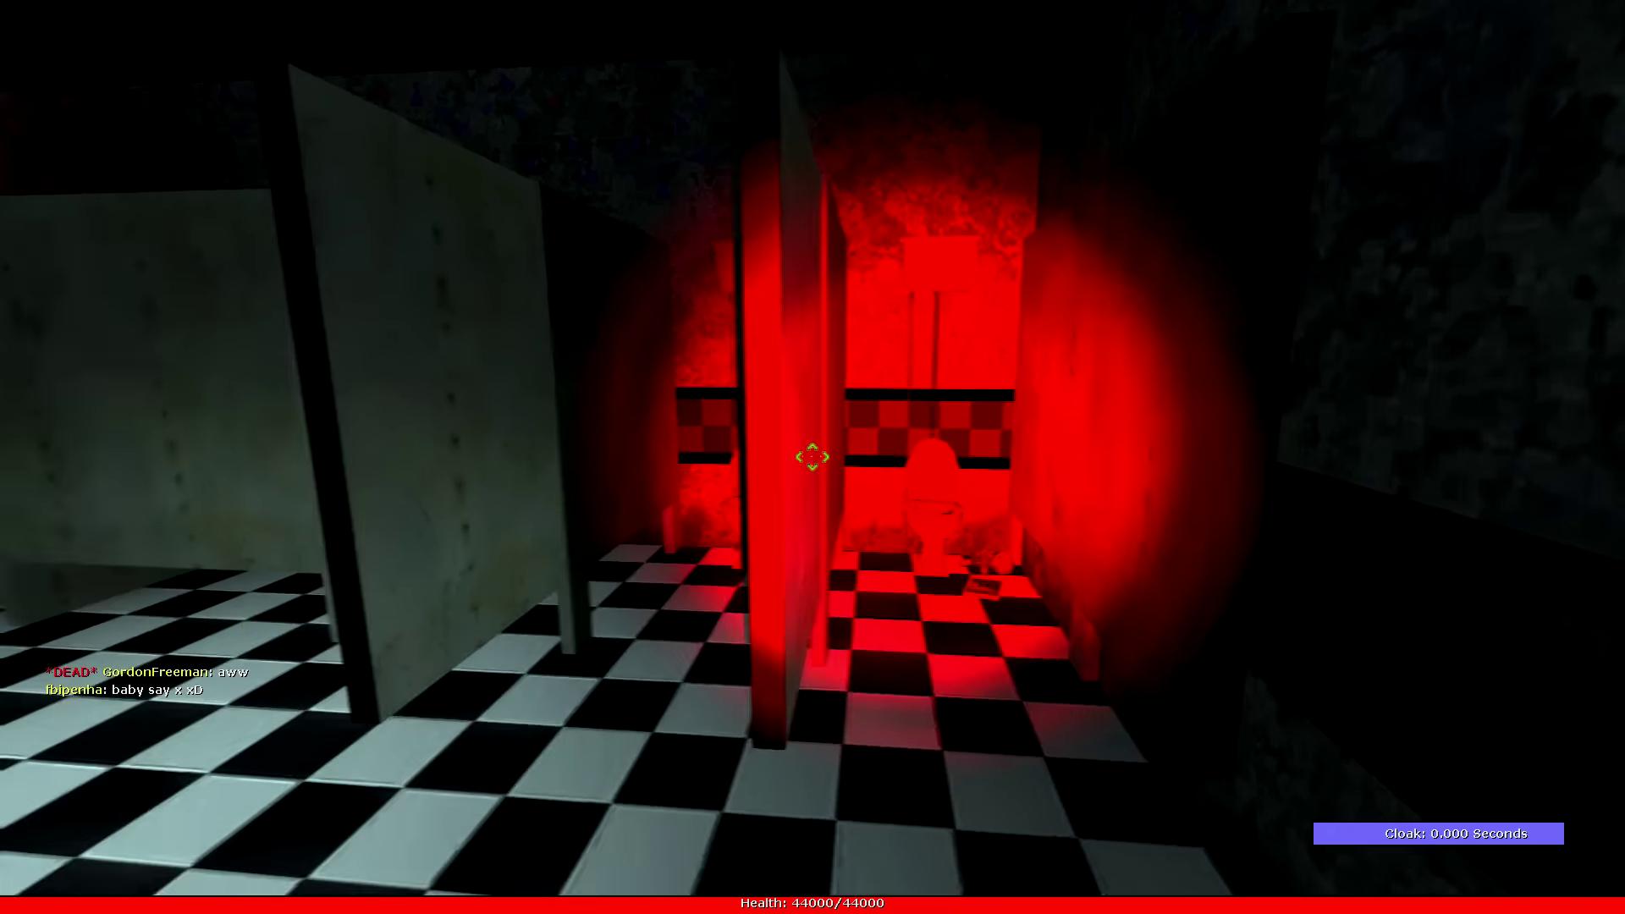
pyautogui.press('w')
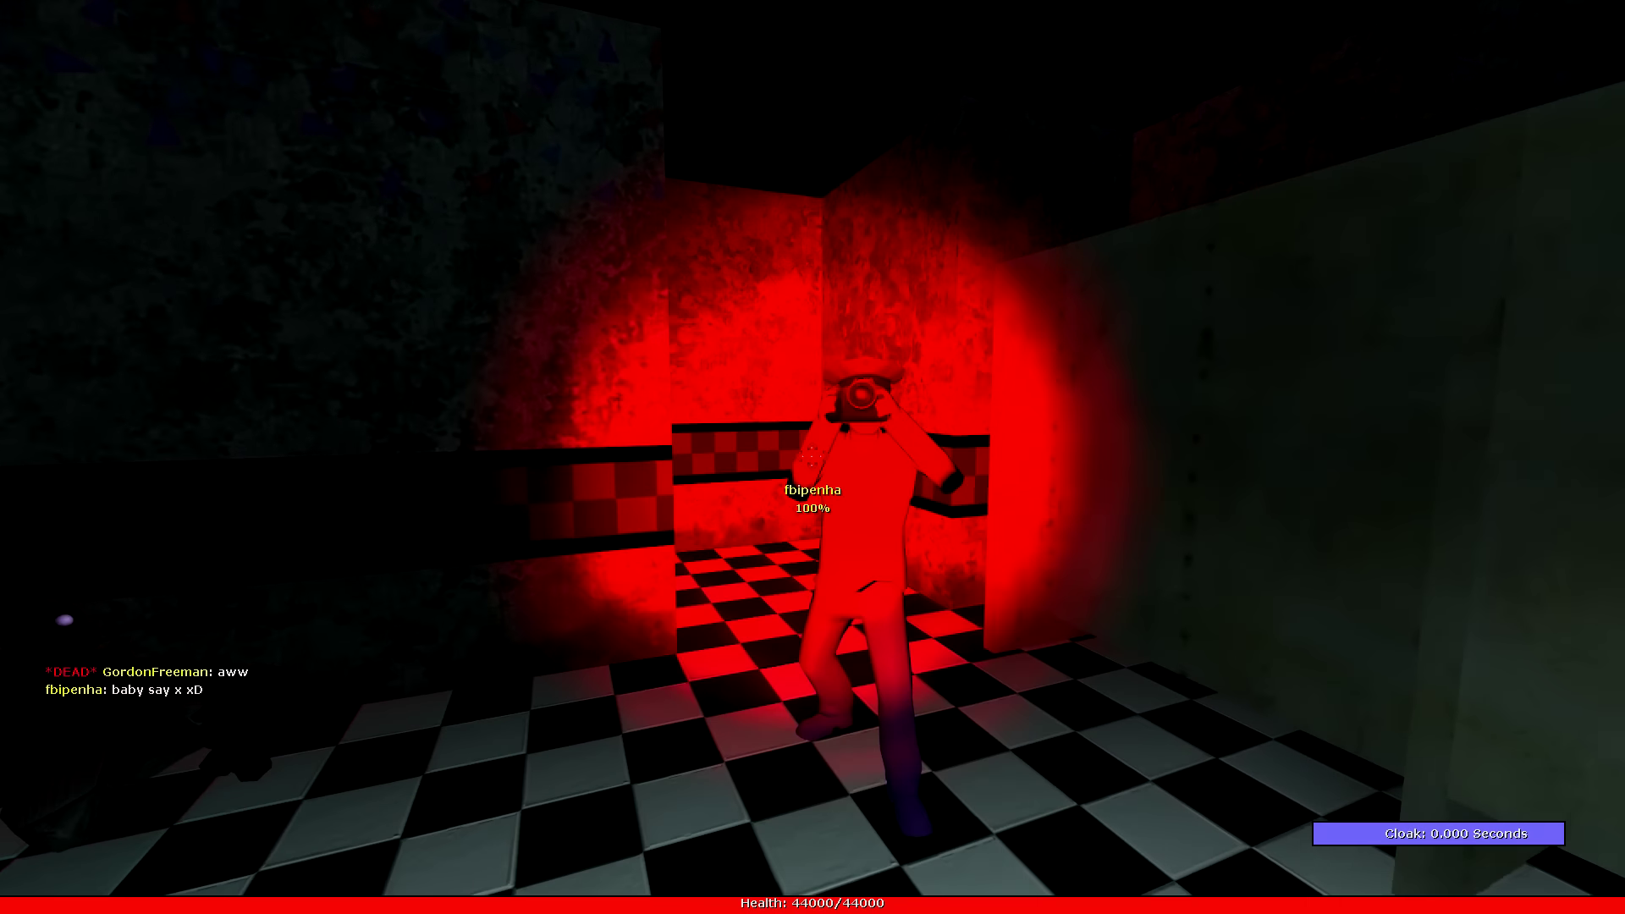
pyautogui.press('w')
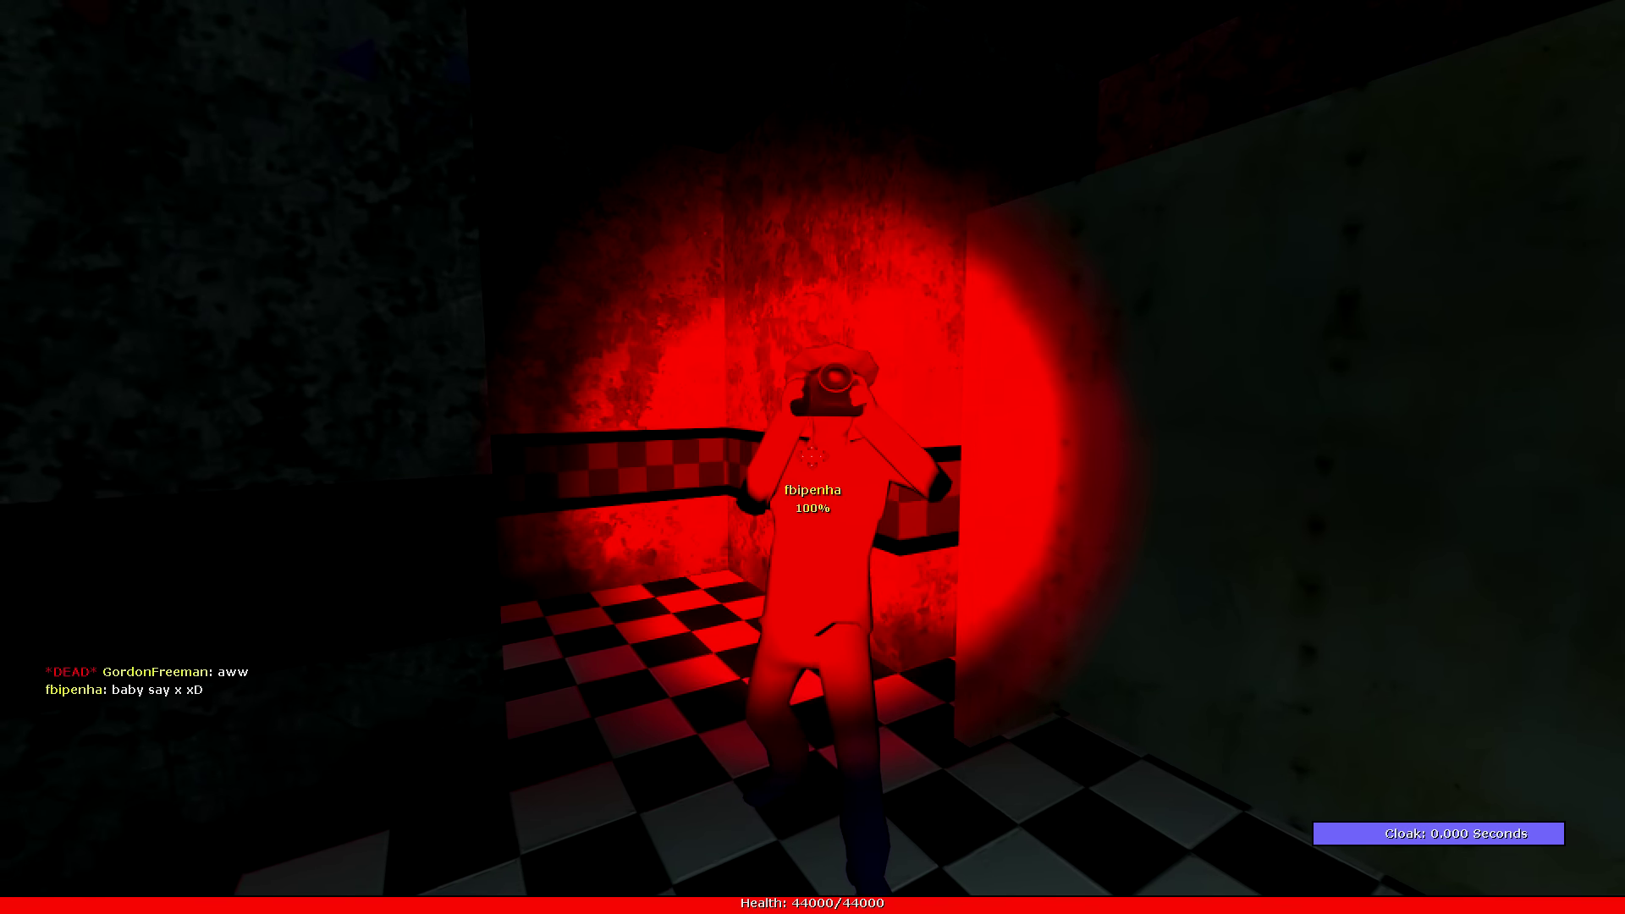
pyautogui.press('w')
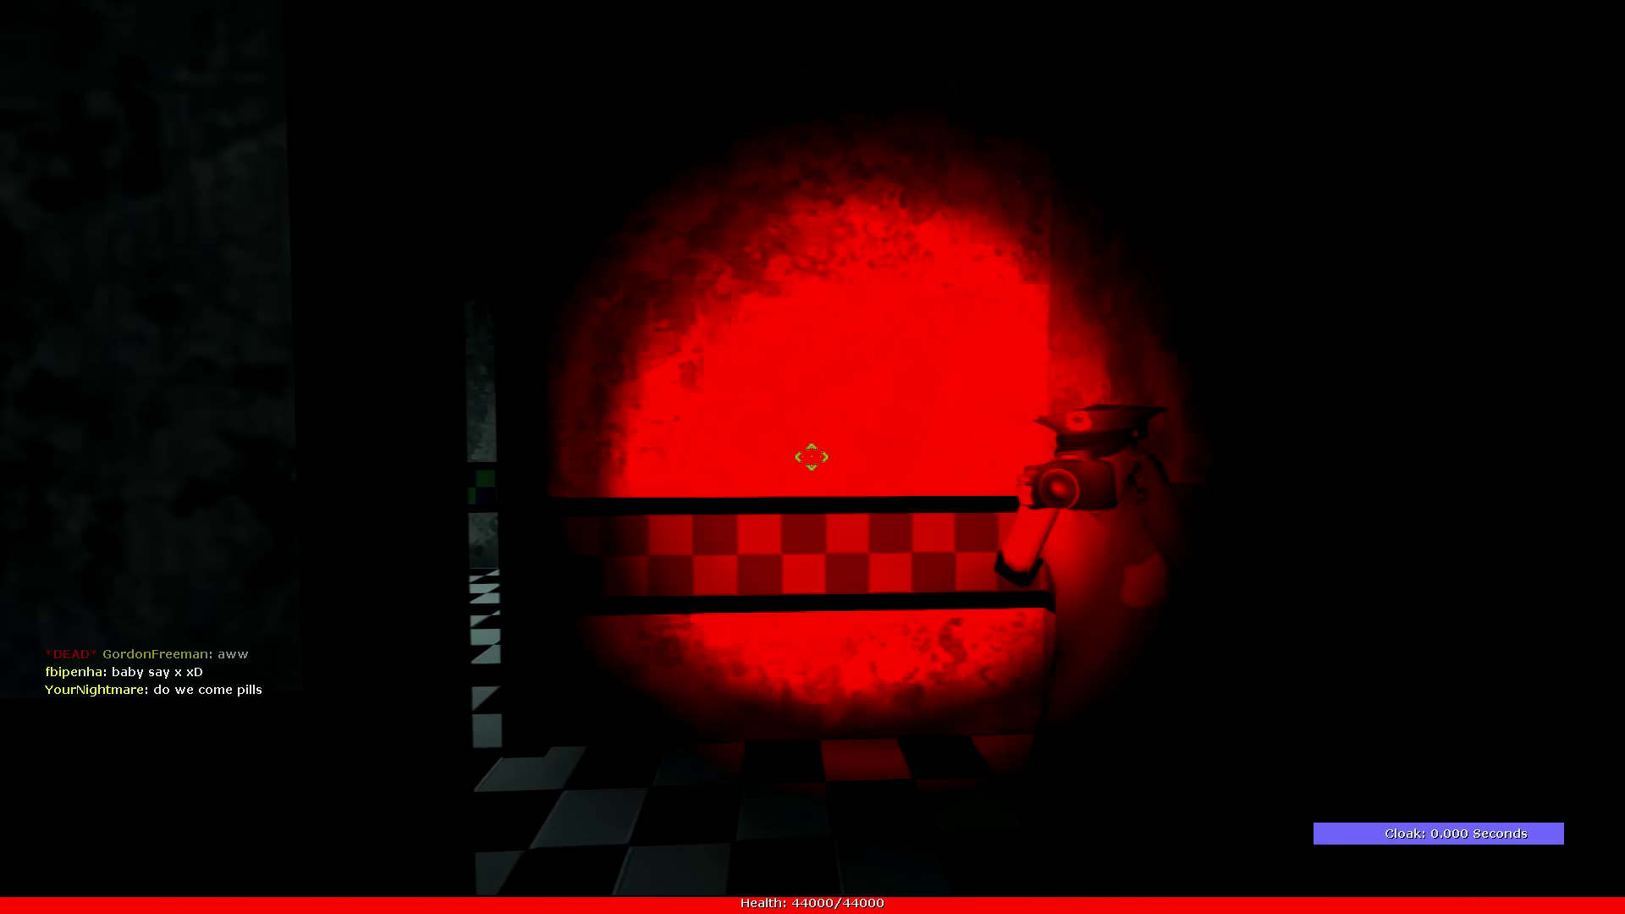
pyautogui.press('w')
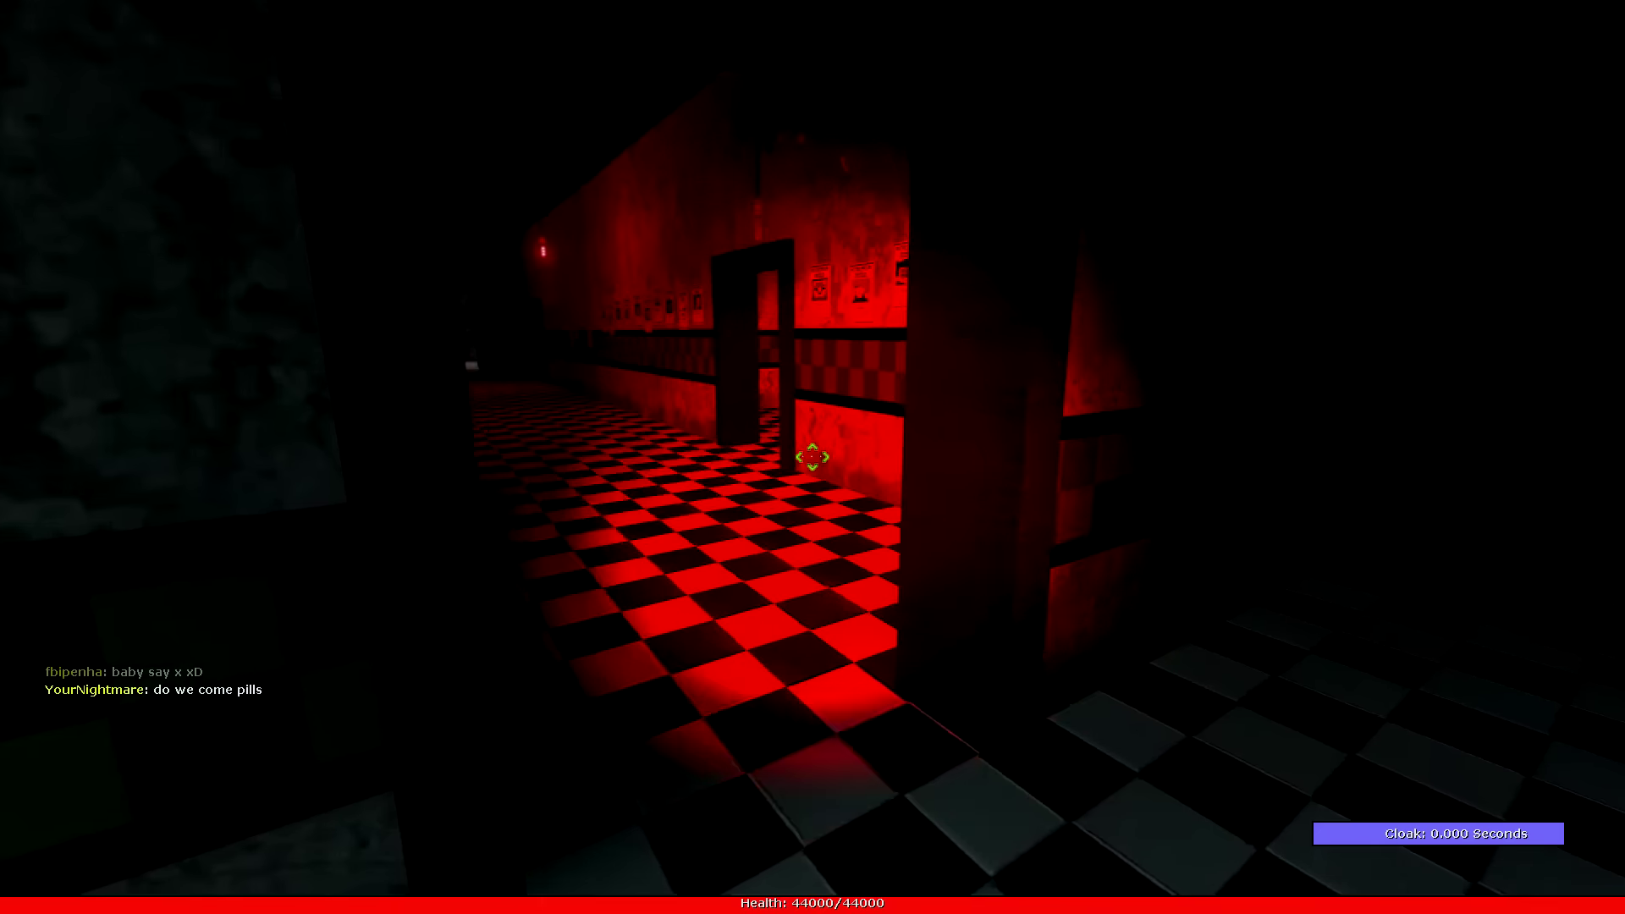
pyautogui.press('w')
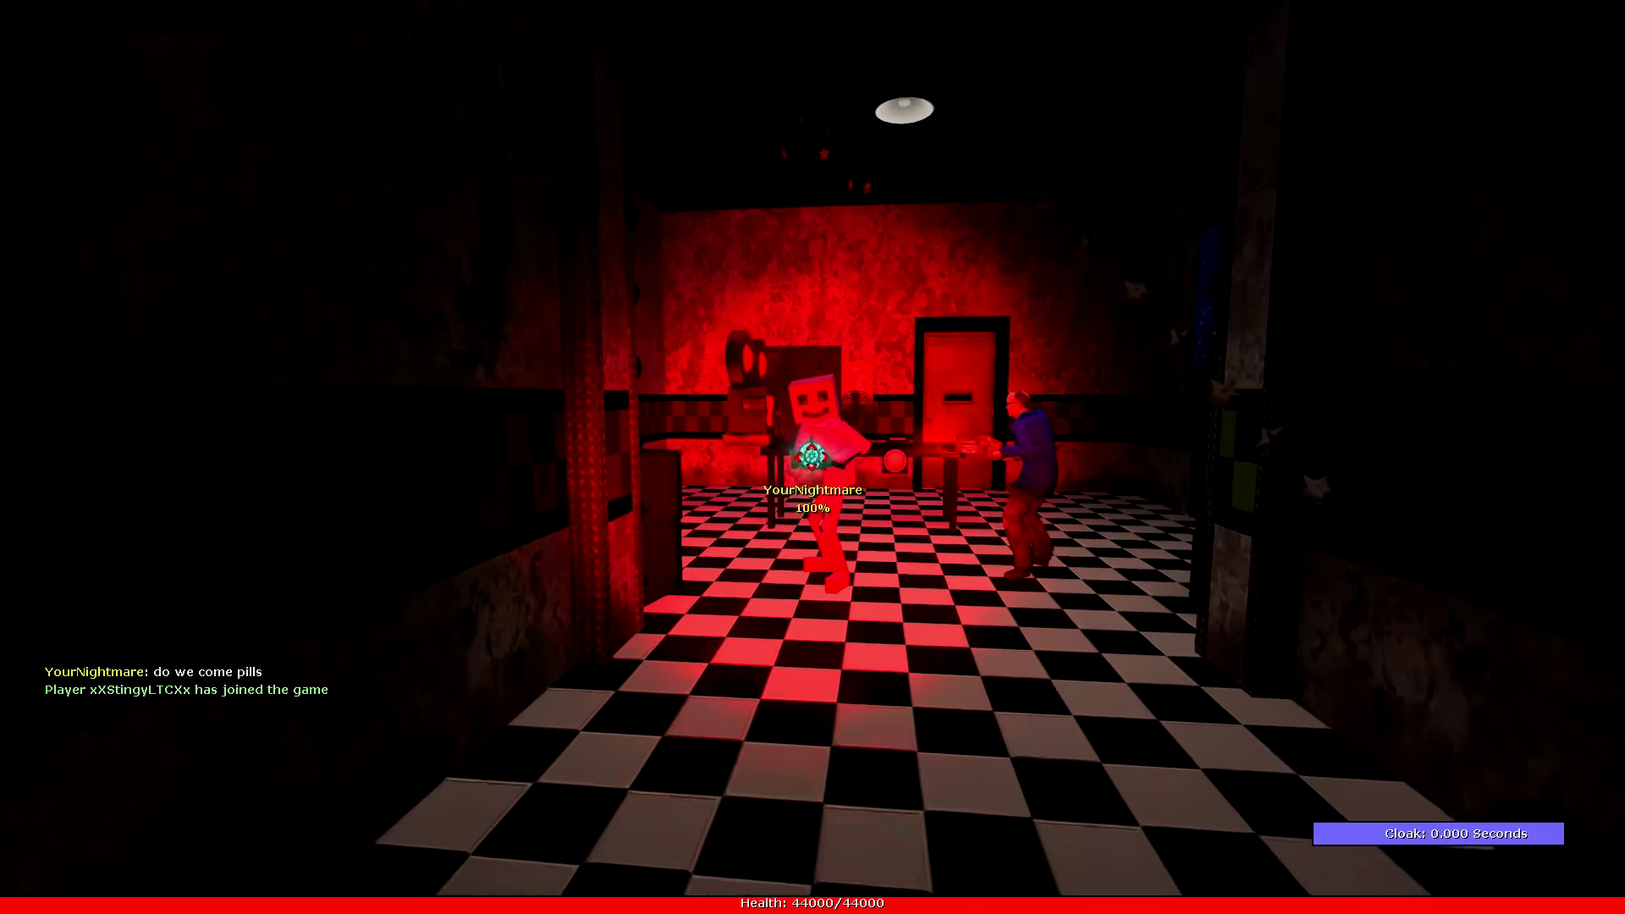
# Check the player crouching in the red-lit corner, then cross into the party room
pyautogui.press('w')
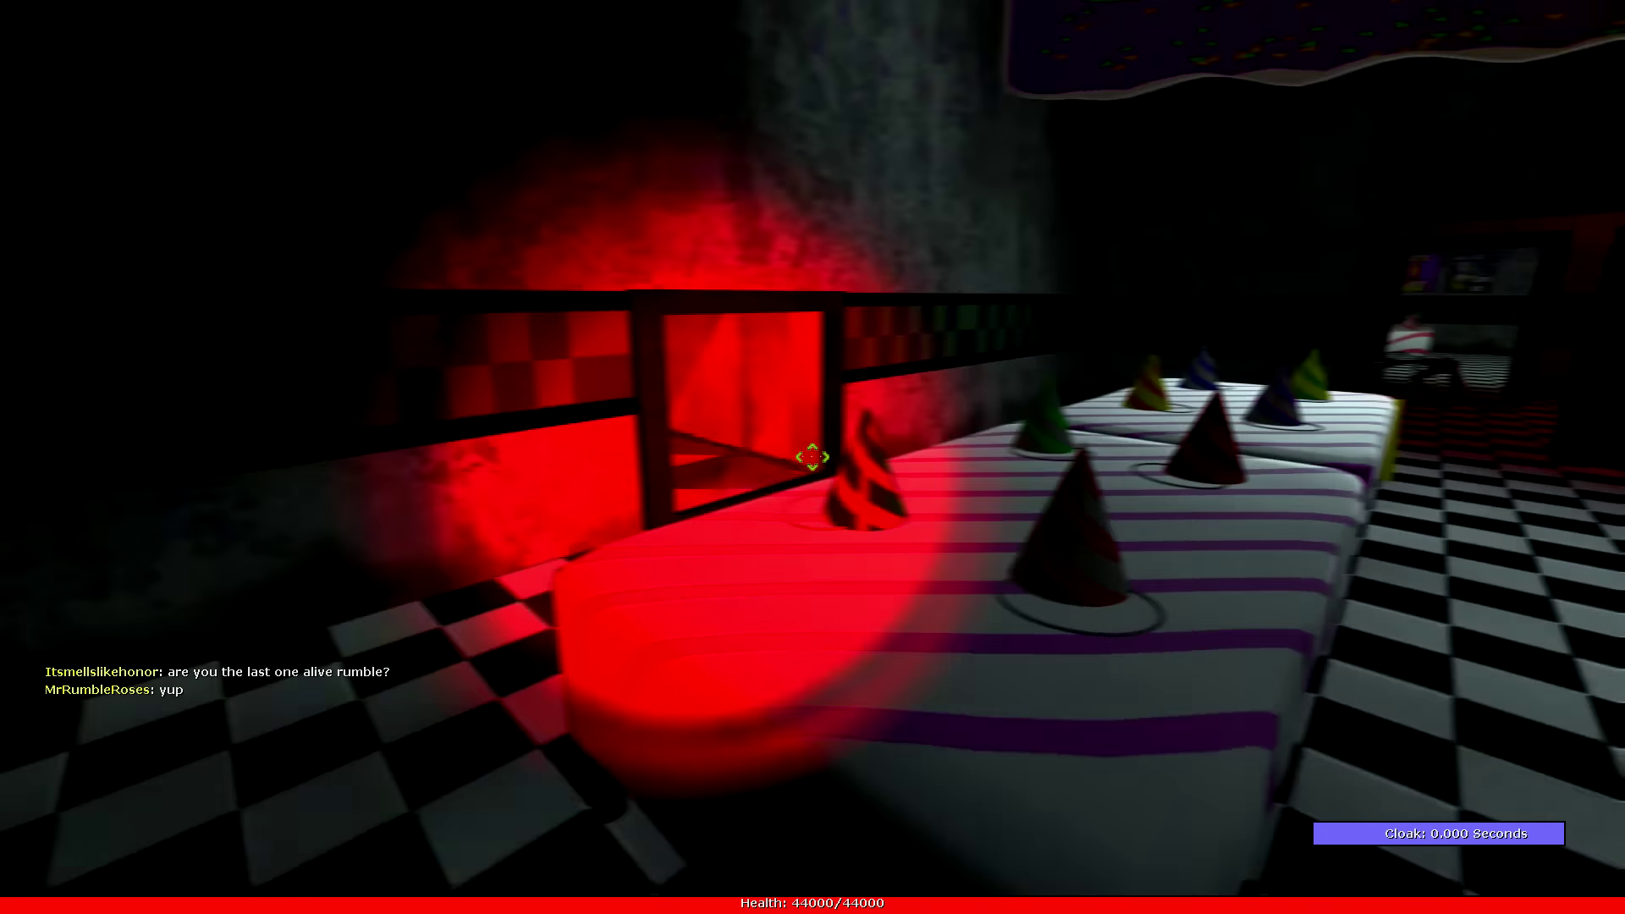
pyautogui.press('w')
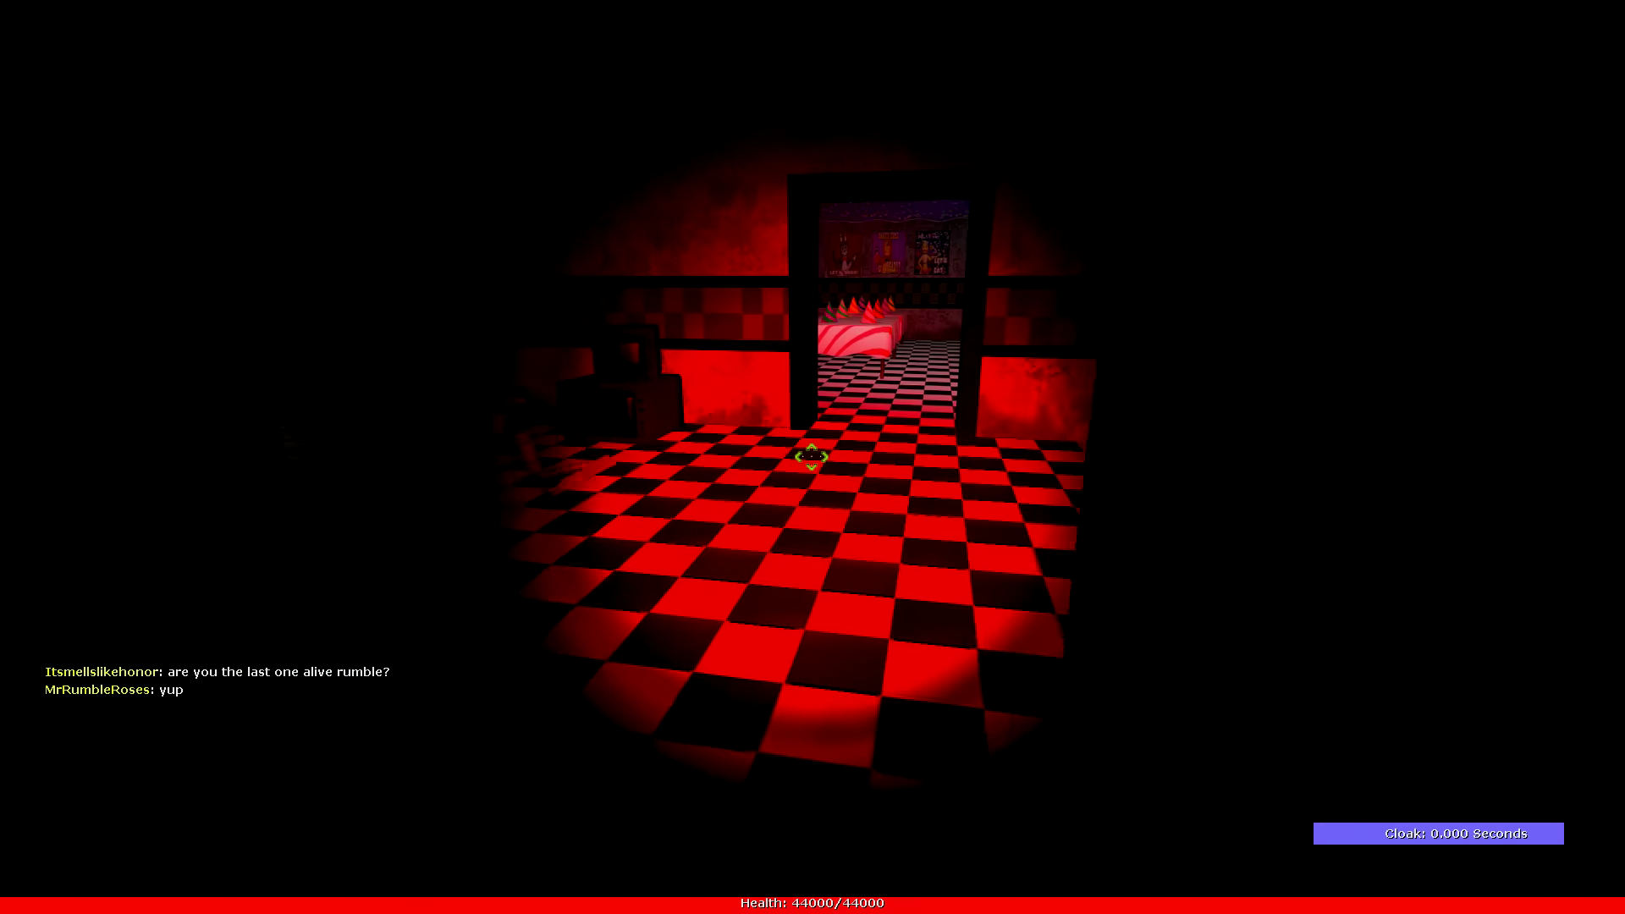
pyautogui.press('w')
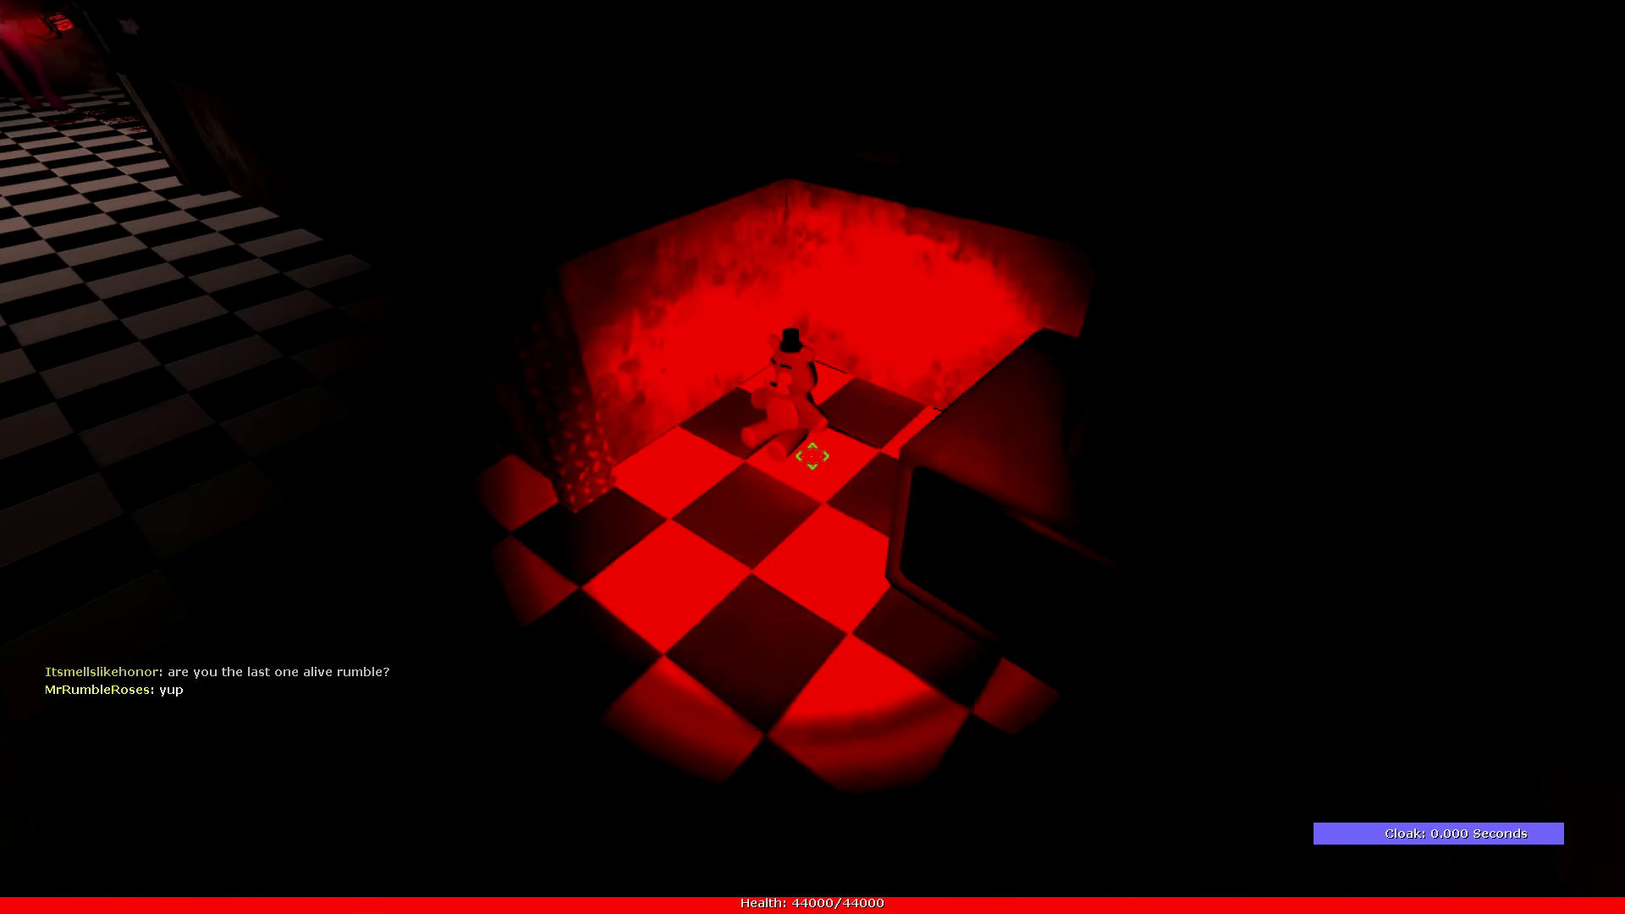
pyautogui.press('w')
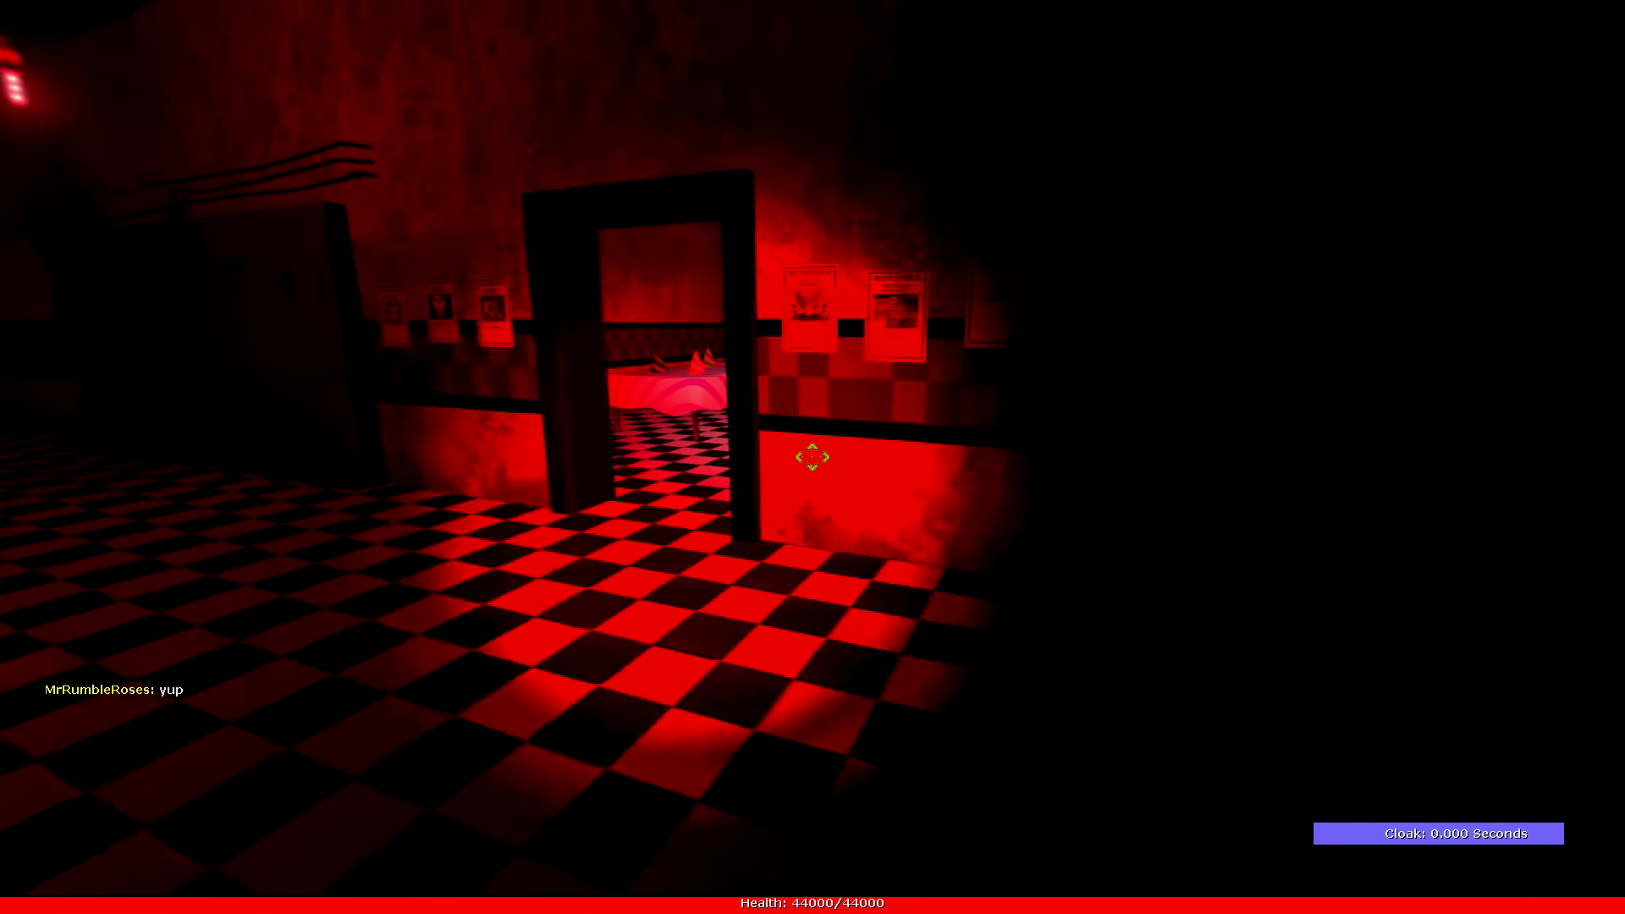
pyautogui.press('w')
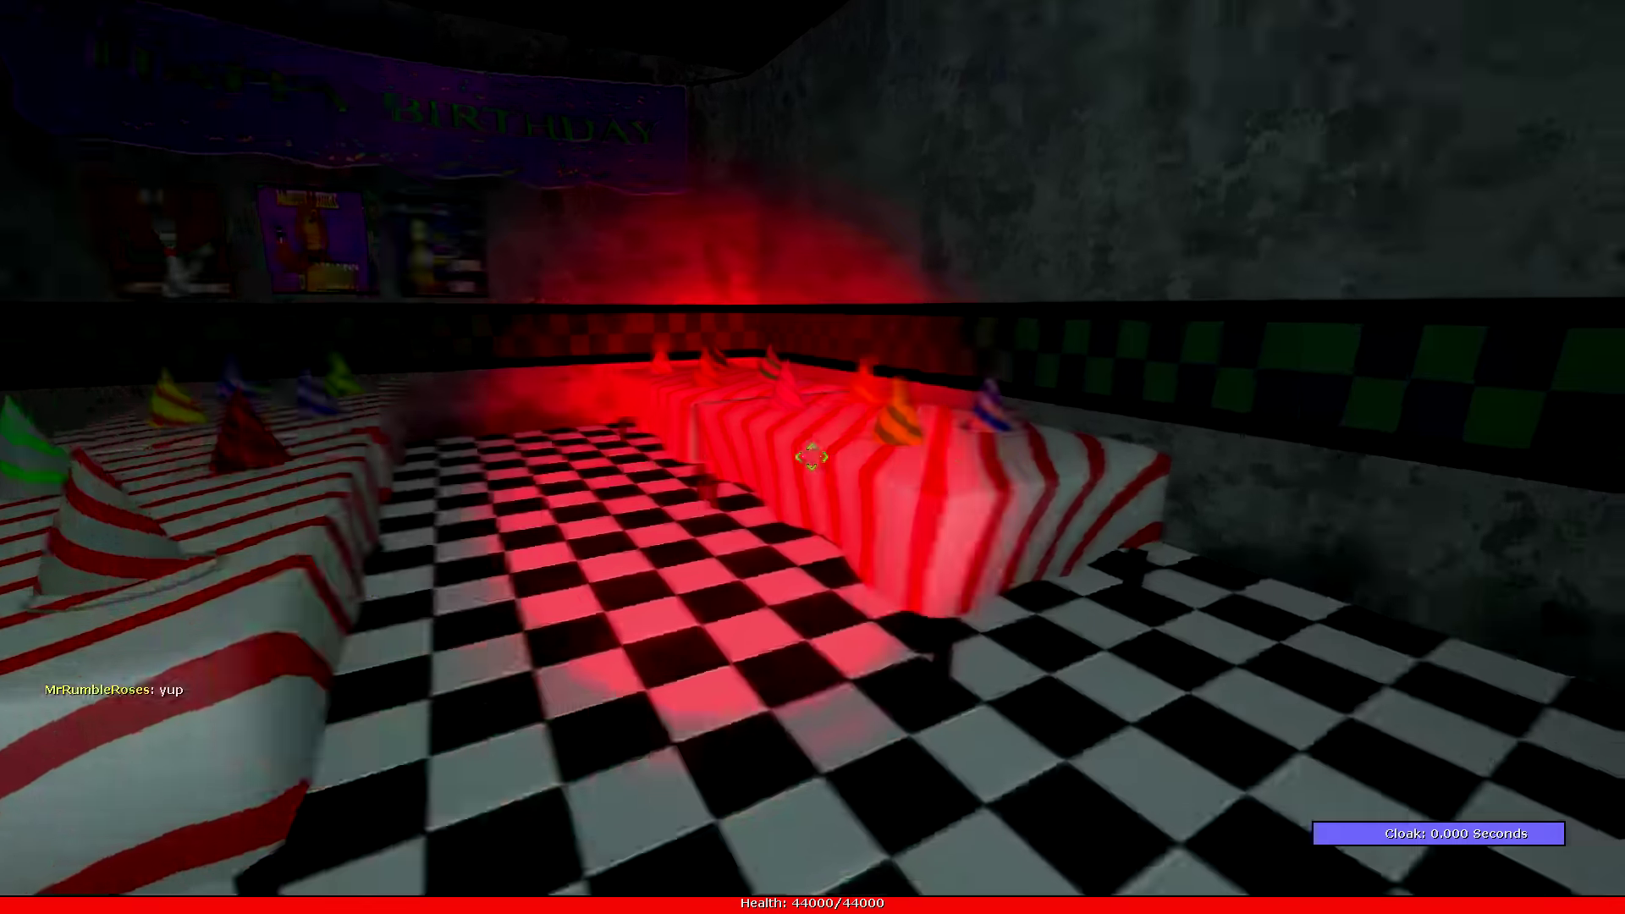
pyautogui.press('w')
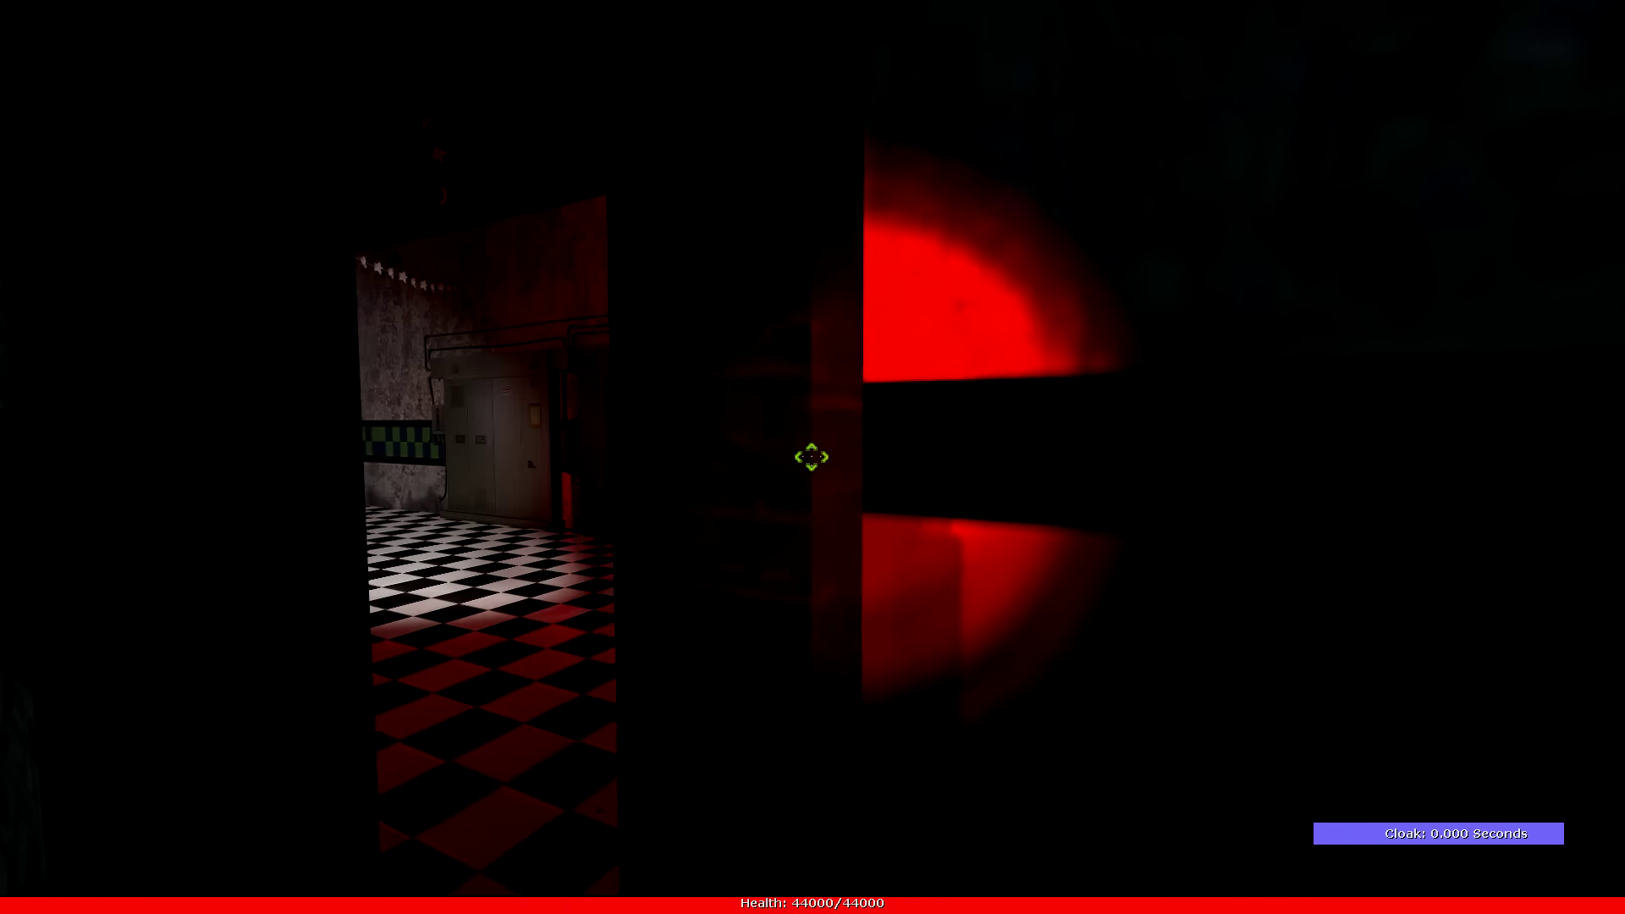
# Roam the corridors and red-lit checkered room back to the party table
pyautogui.press('w')
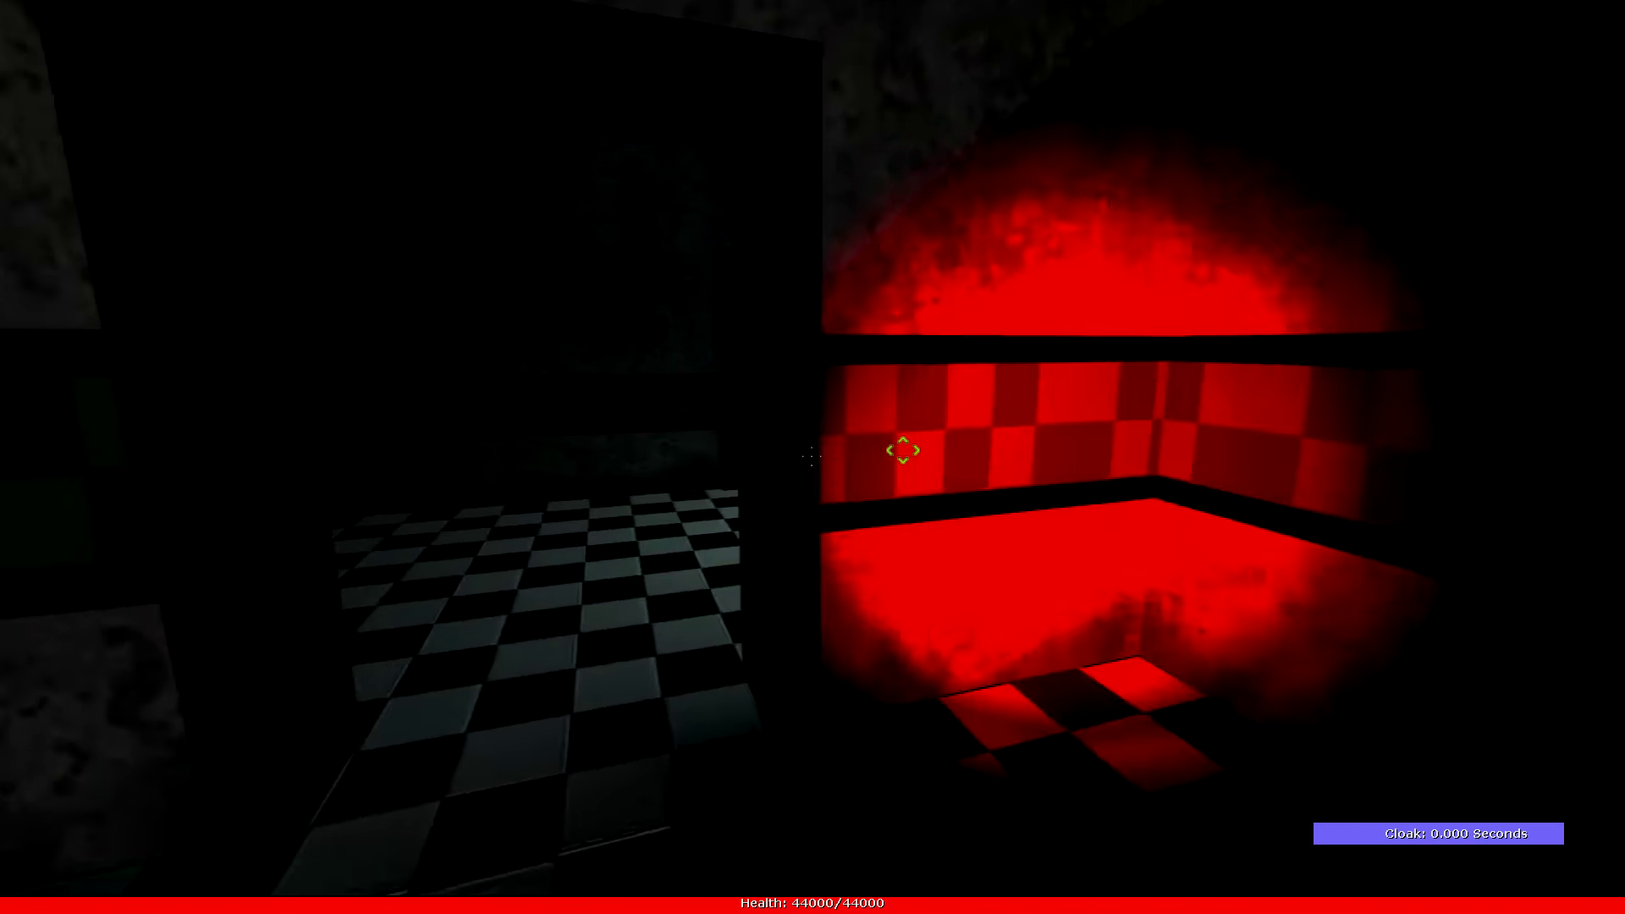
pyautogui.press('w')
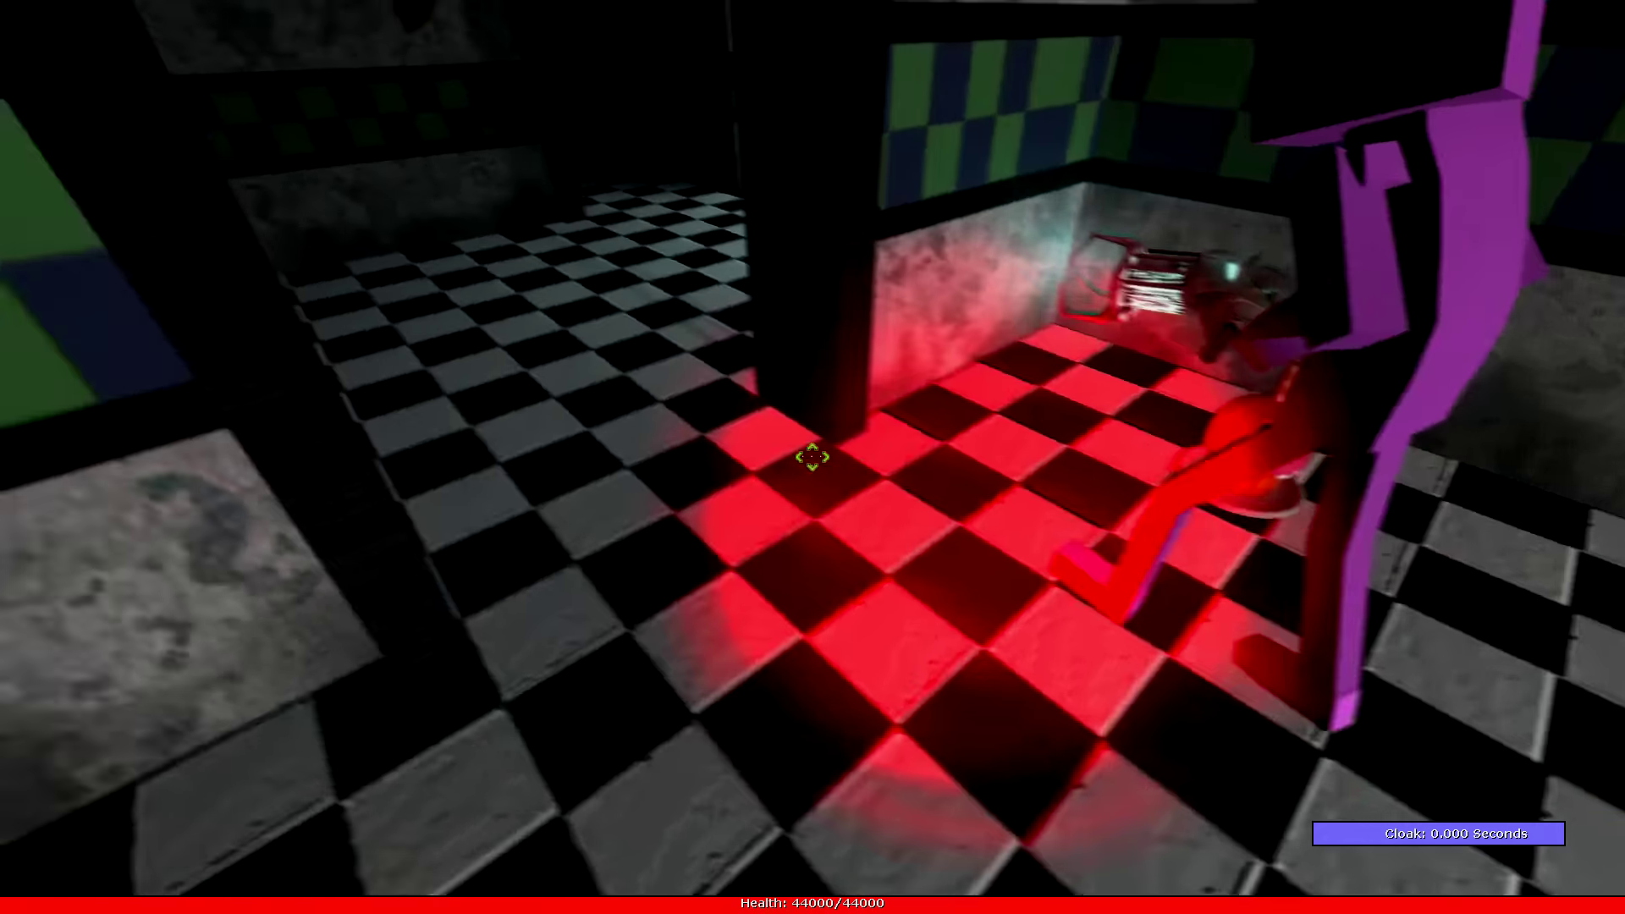
pyautogui.press('w')
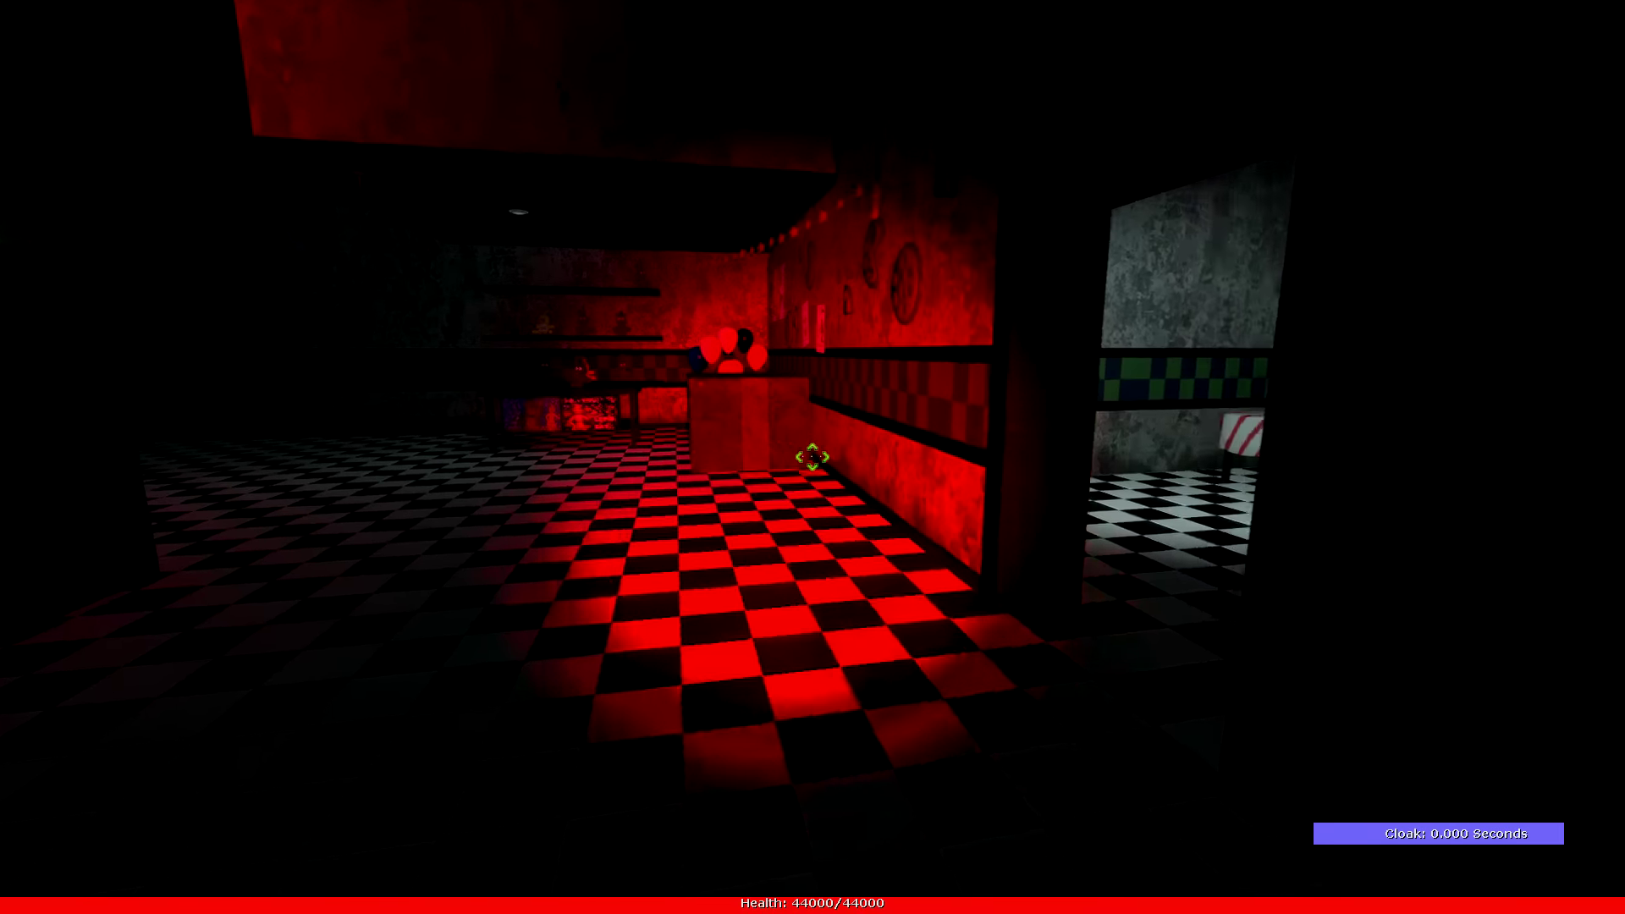
pyautogui.press('w')
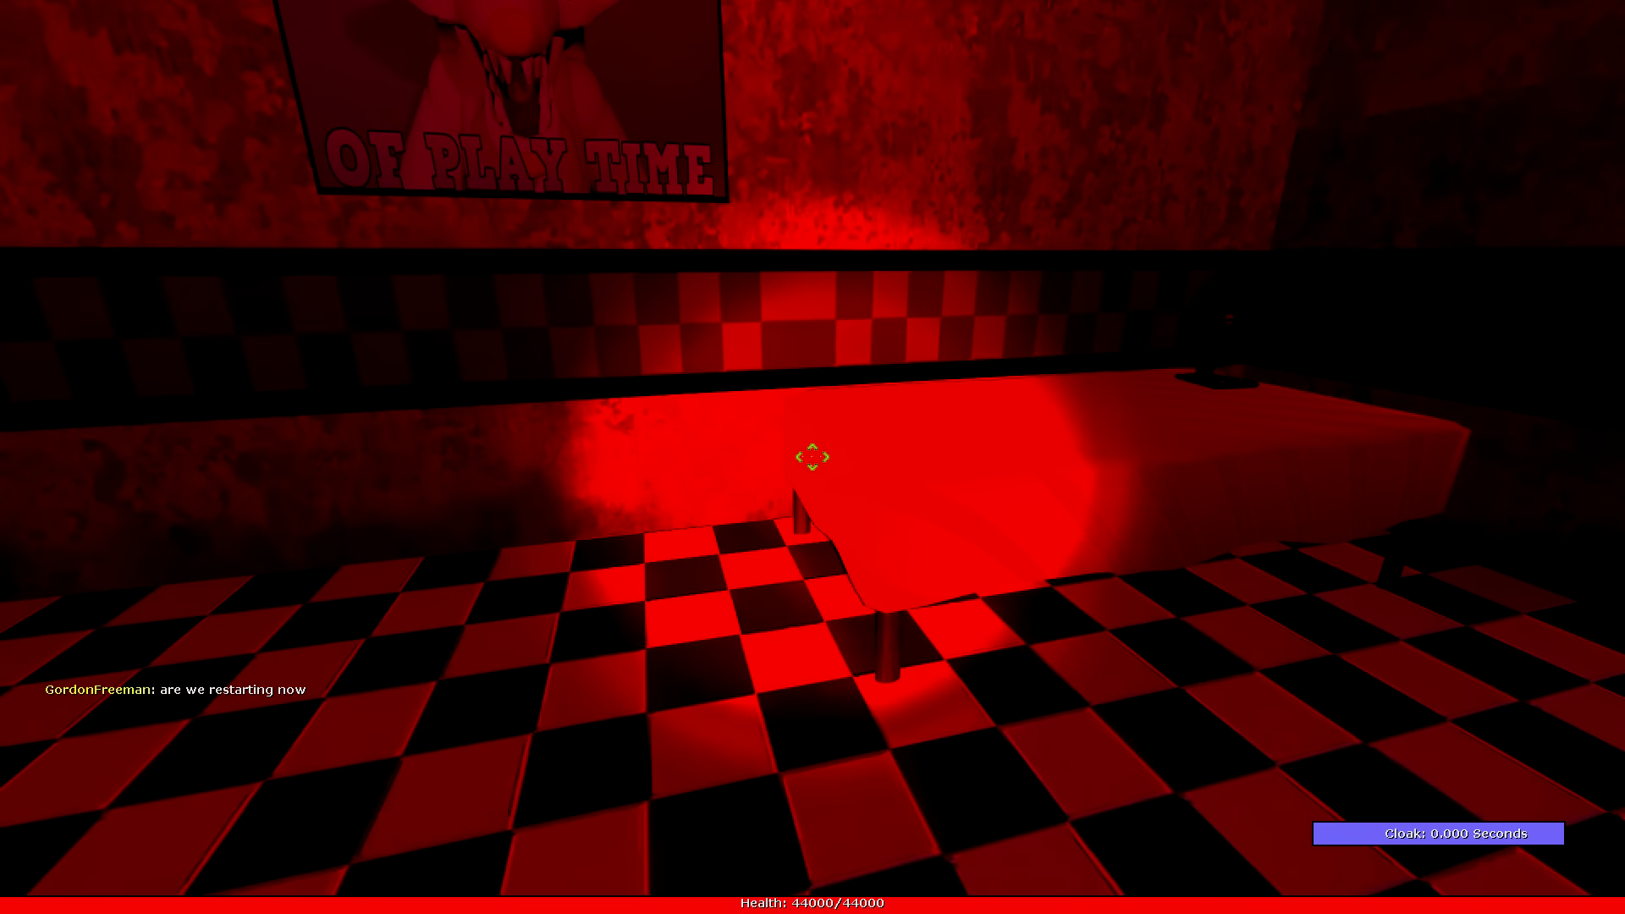
pyautogui.press('w')
pyautogui.press('w')
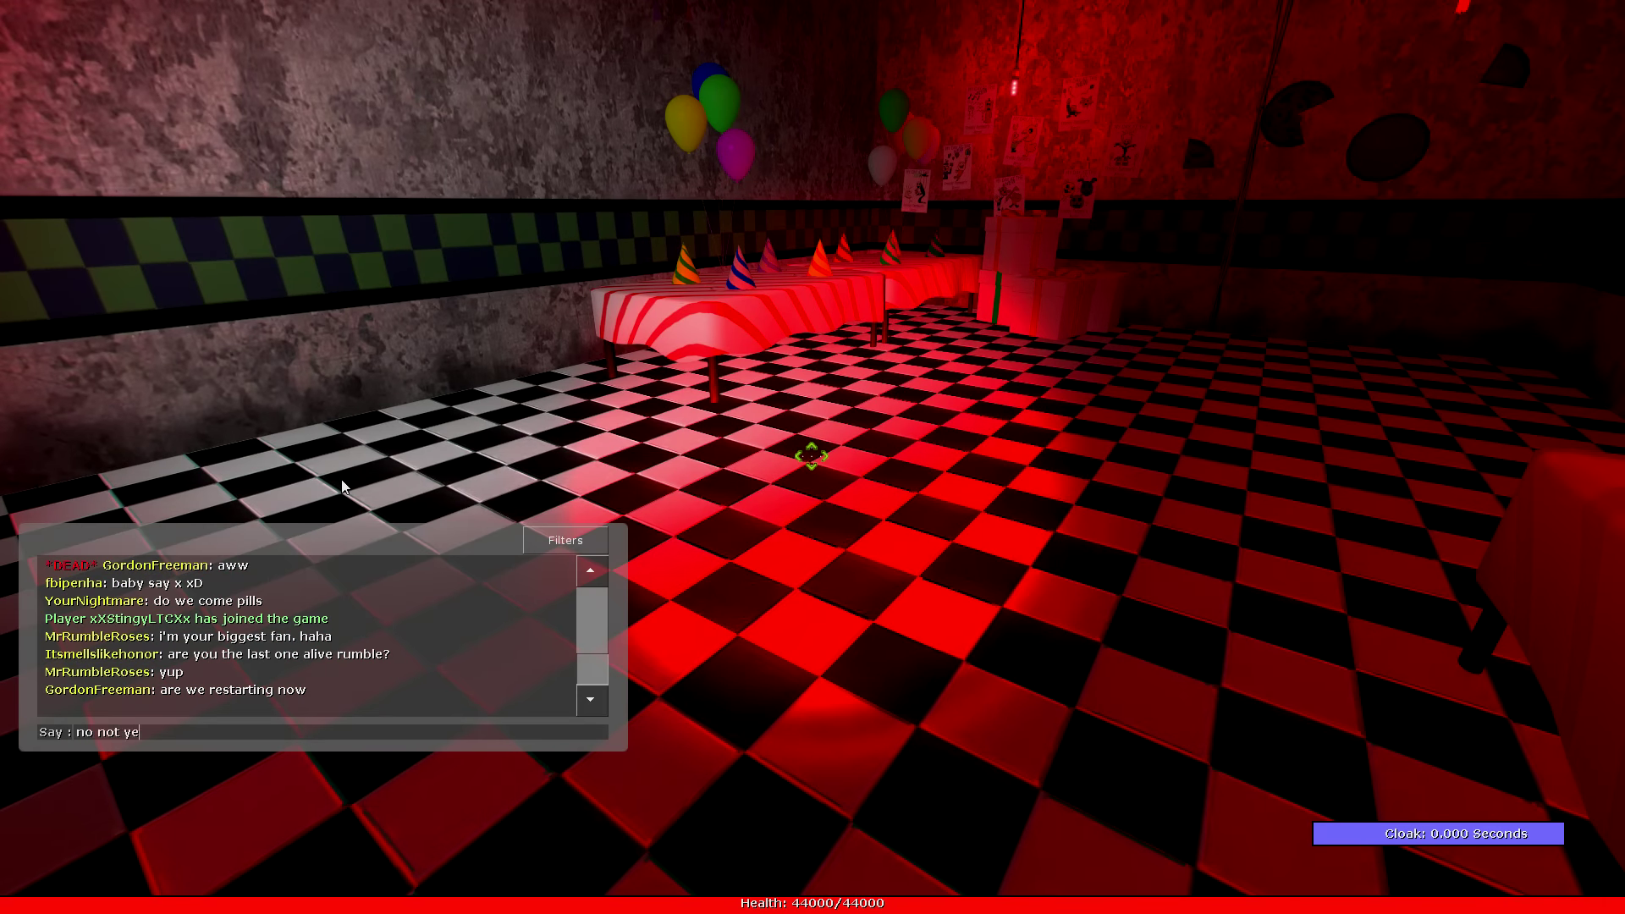
# Approach the party table, switch to normal view, then back to the cloaked high-health form
pyautogui.press('w')
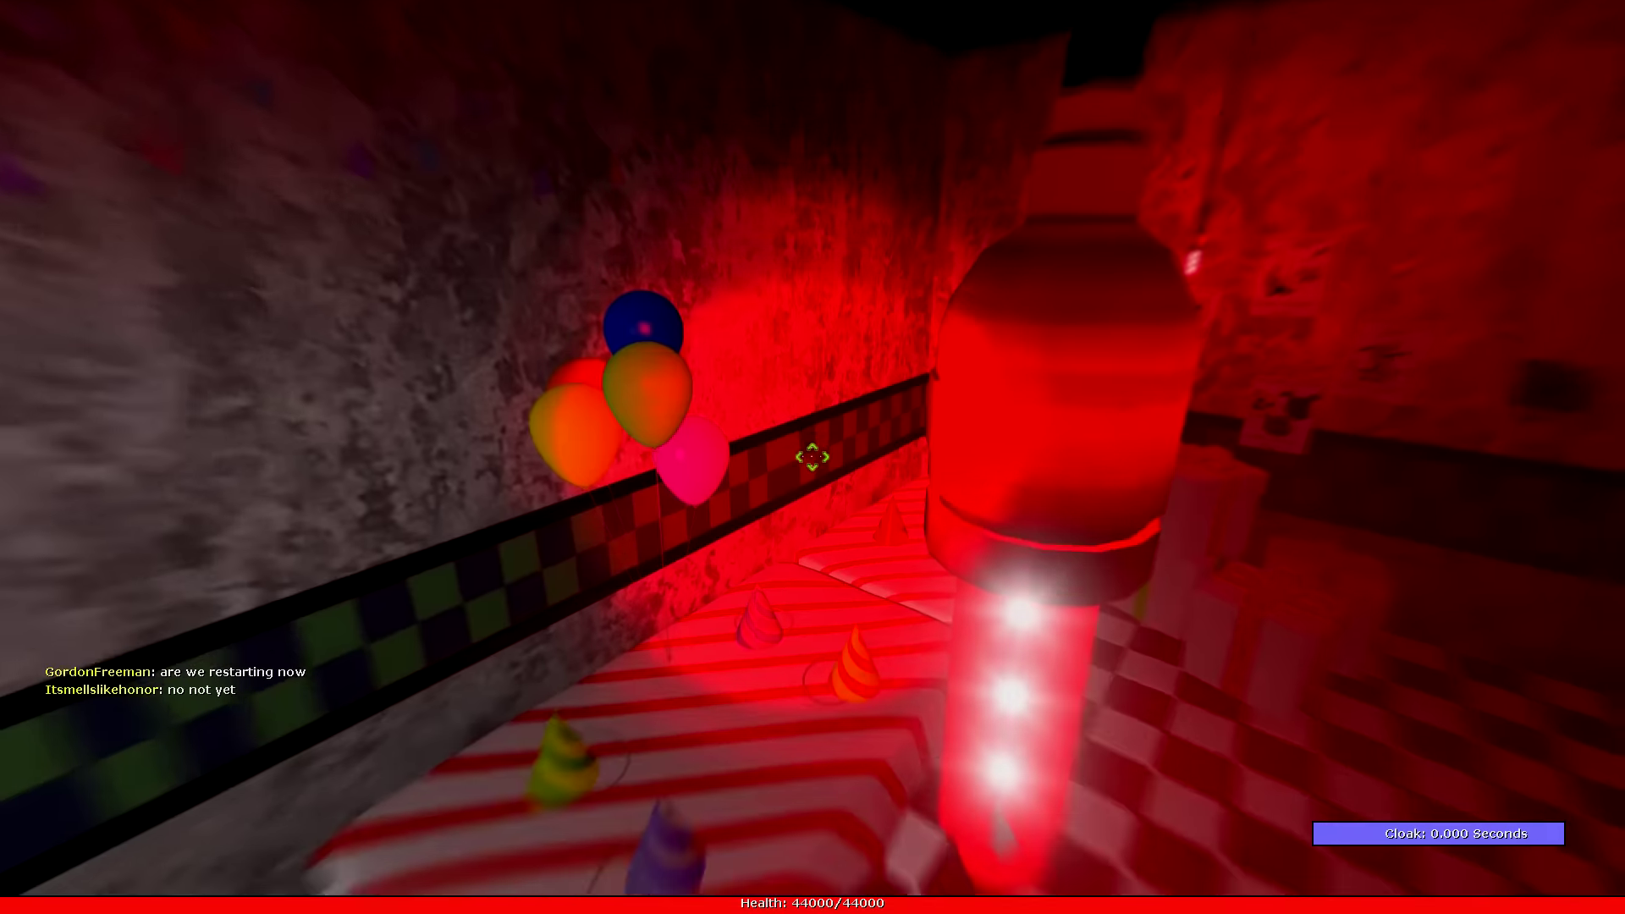
pyautogui.press('v')
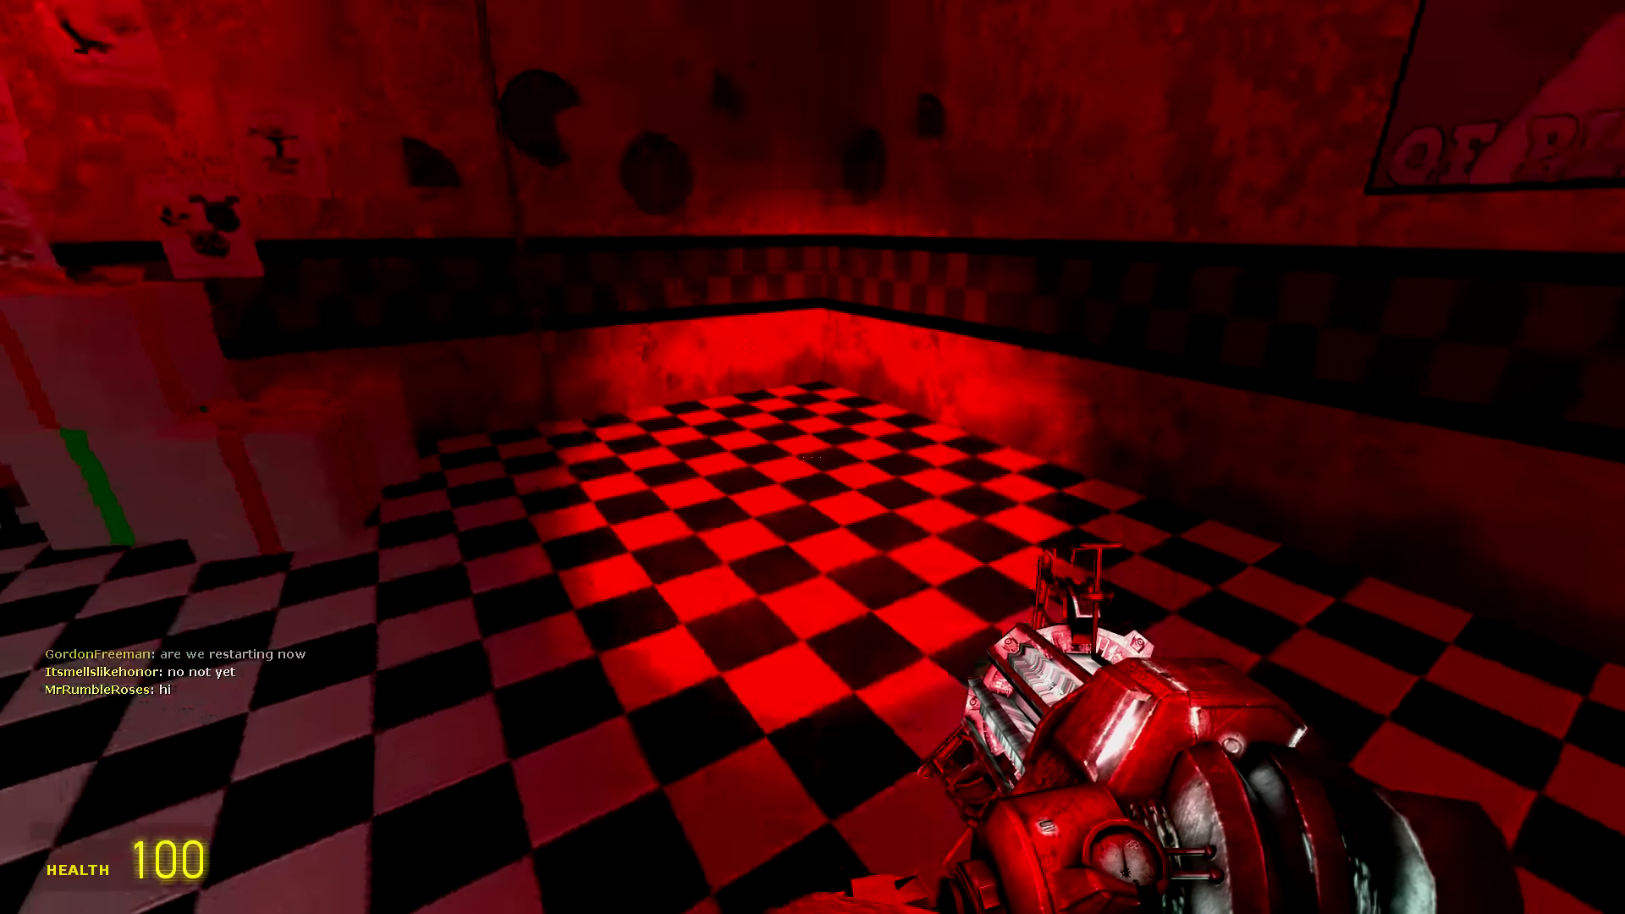
pyautogui.press('q')
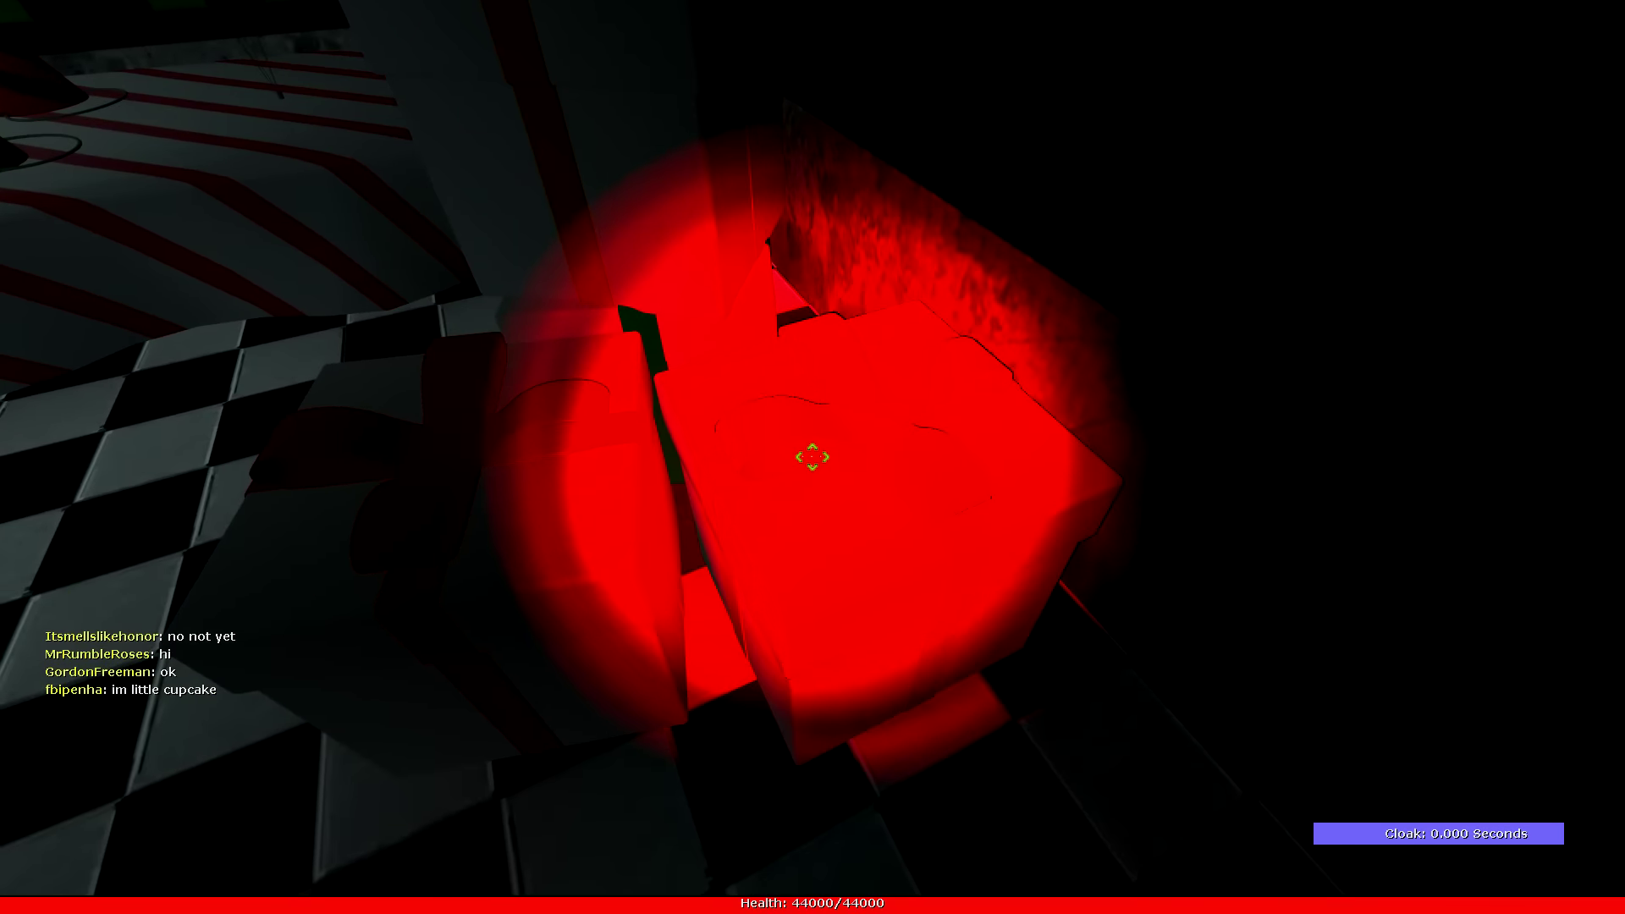
# Look over the posters and party-hat table, then head toward the doorway and corridor
pyautogui.press('w')
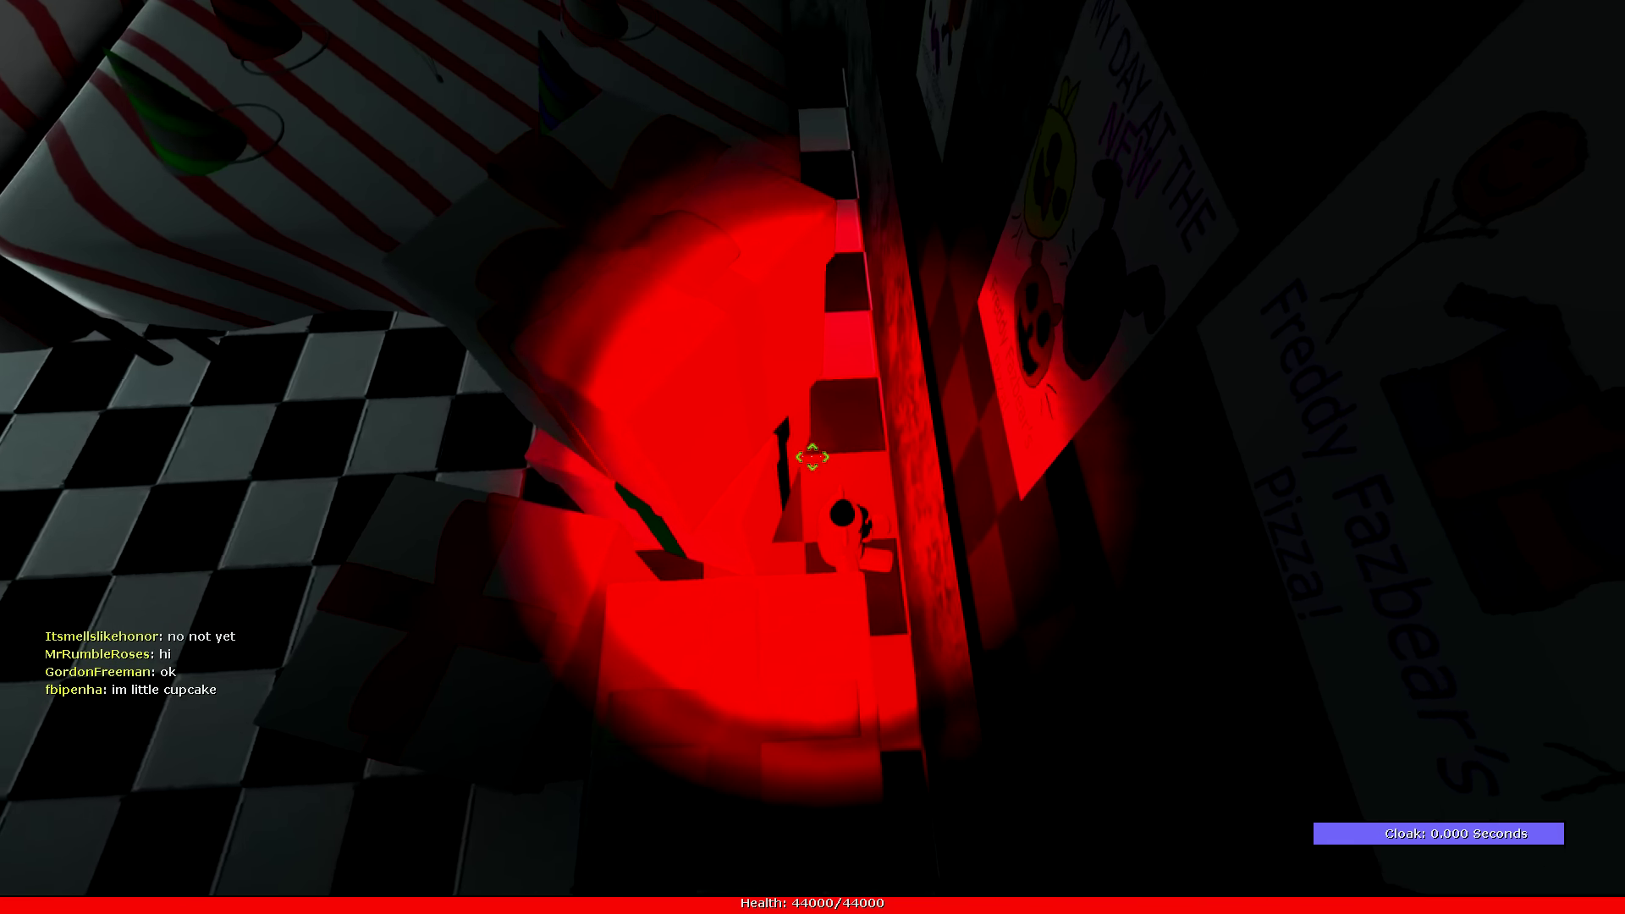
pyautogui.press('w')
pyautogui.press('w')
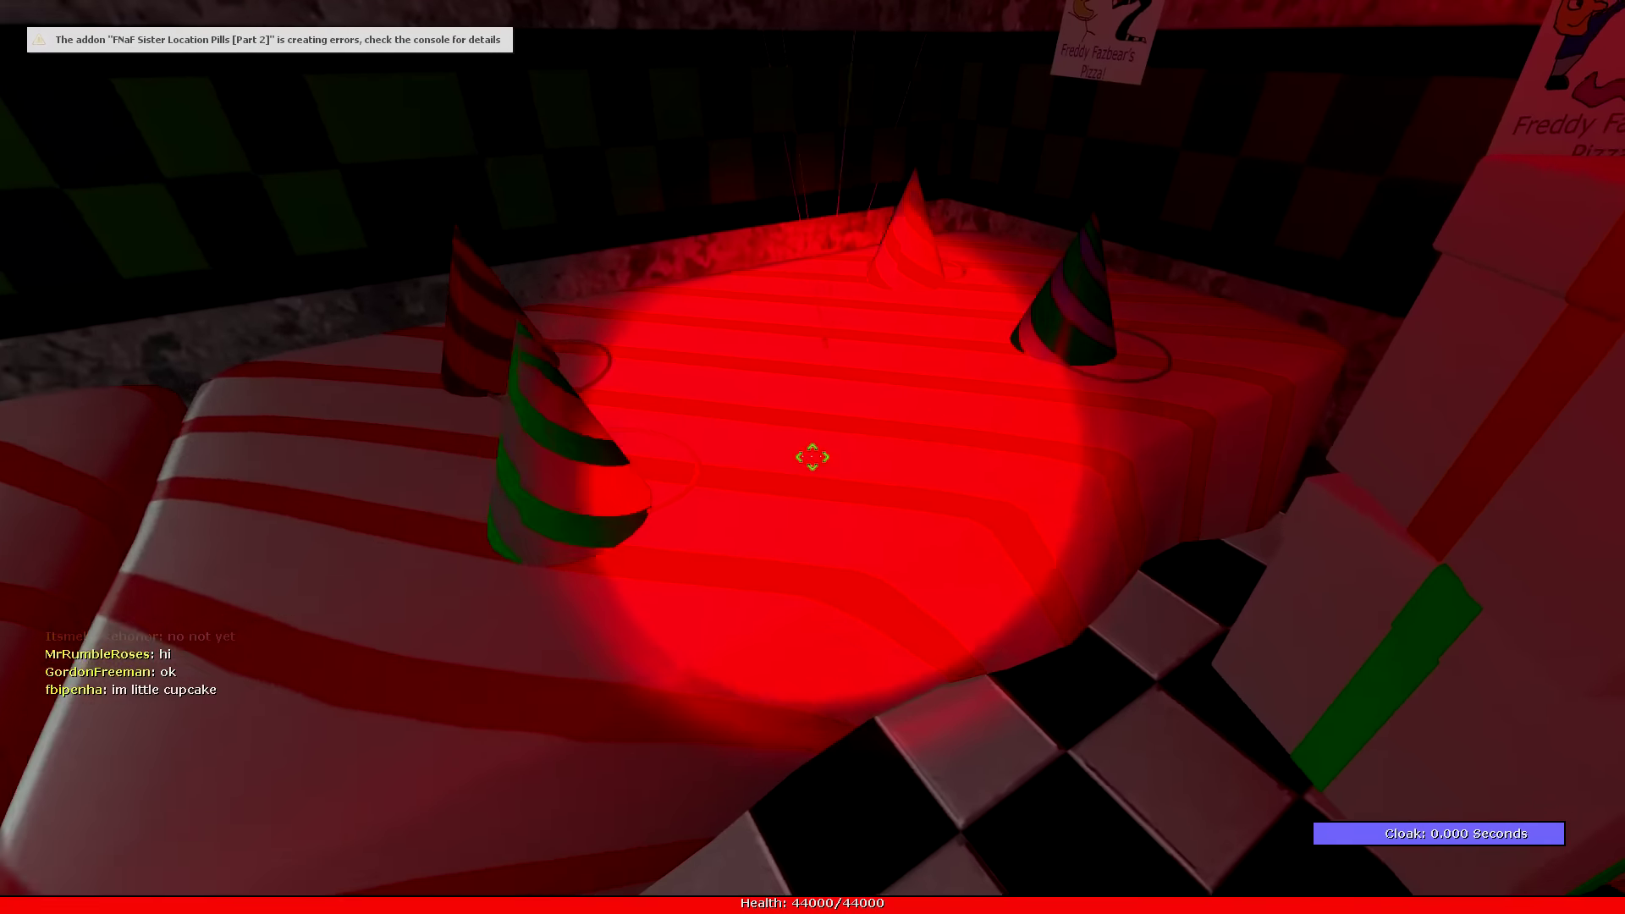
pyautogui.press('w')
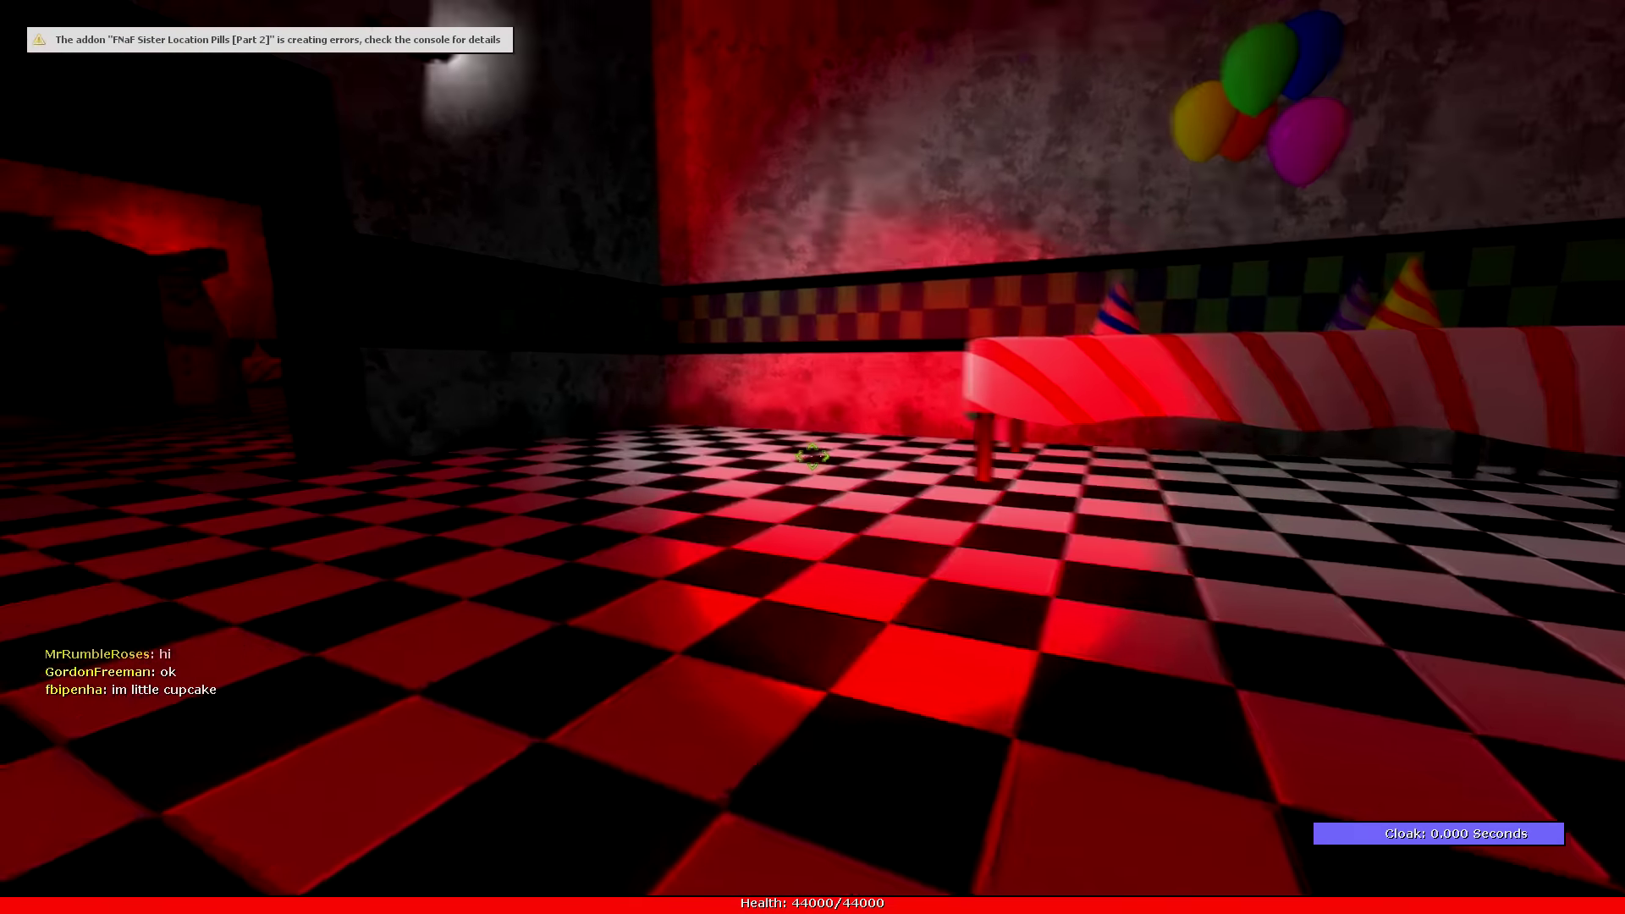
pyautogui.press('w')
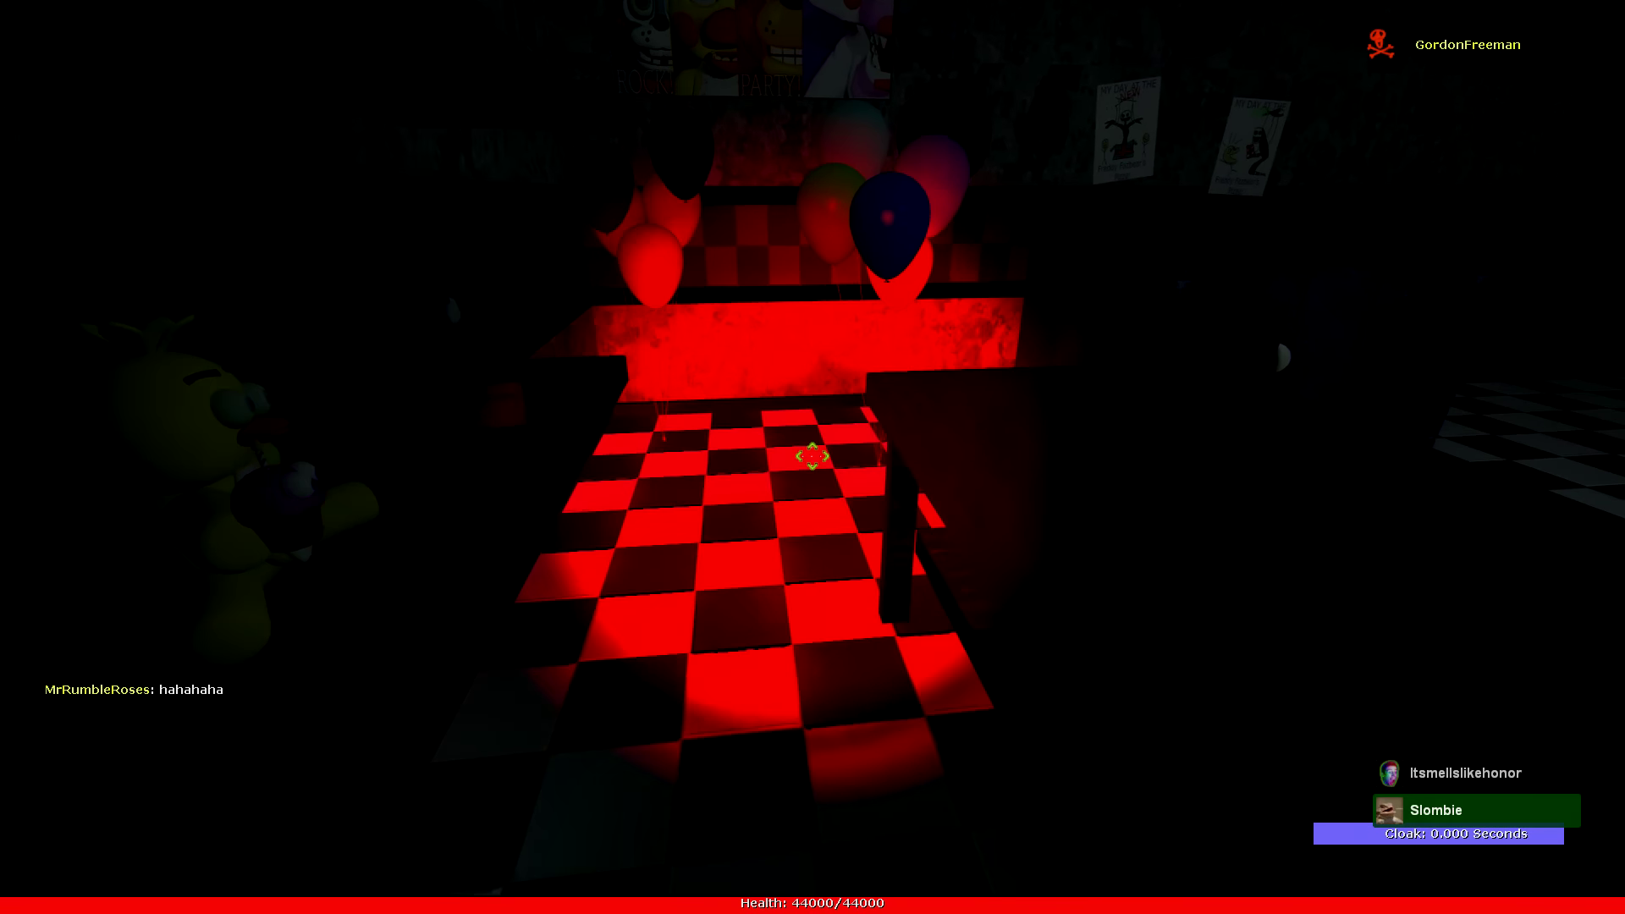
pyautogui.press('w')
pyautogui.press('w')
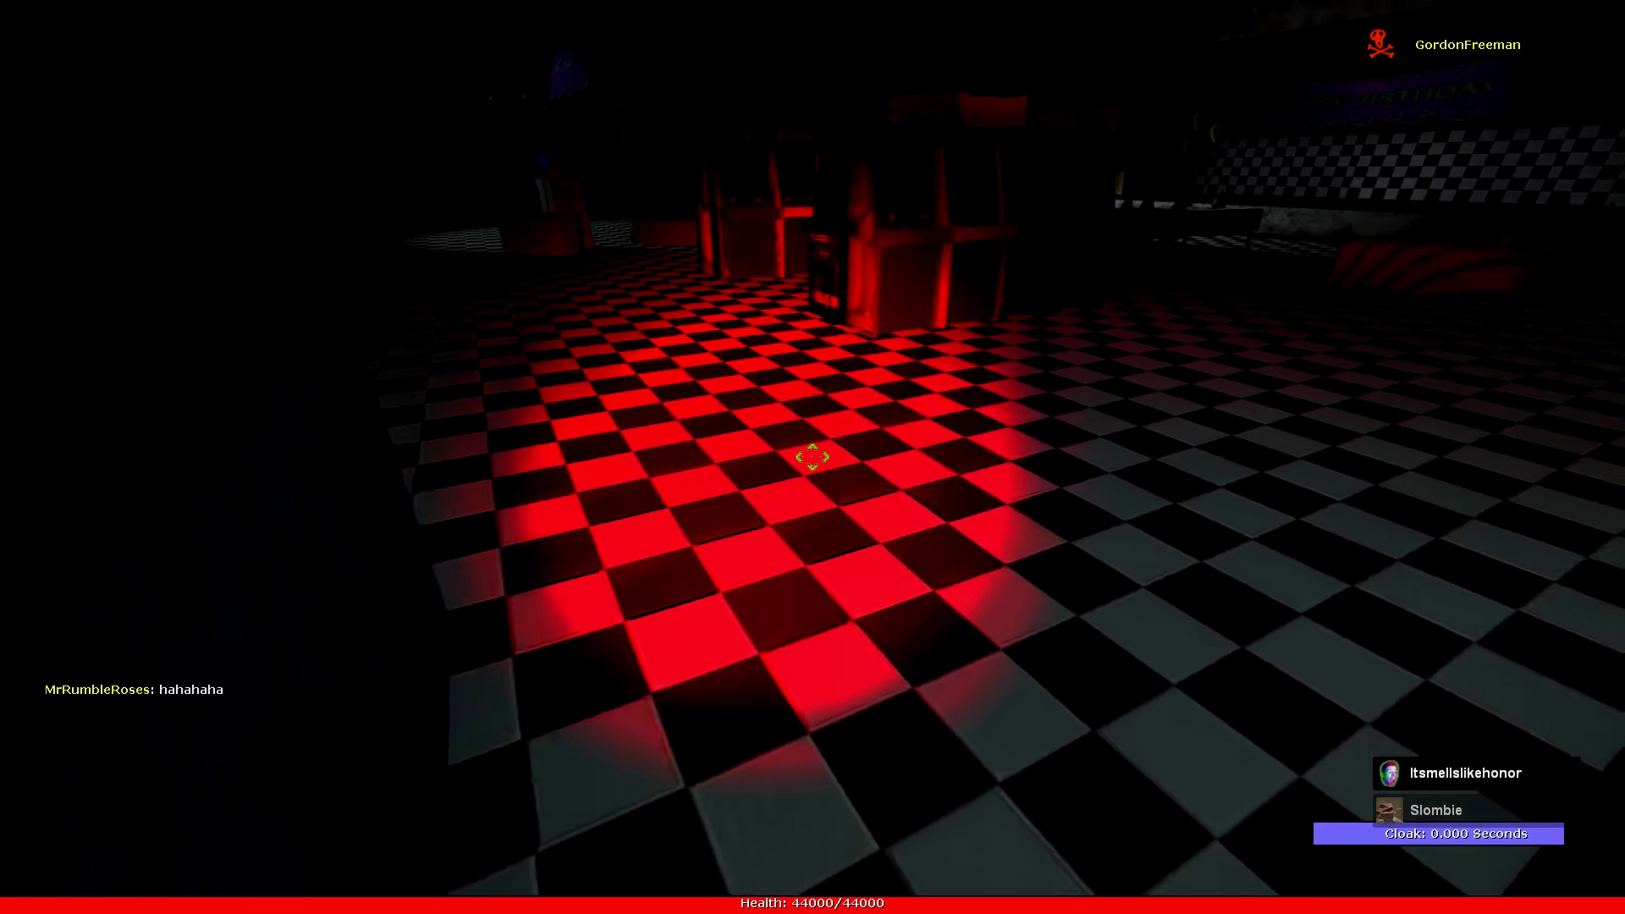
pyautogui.press('w')
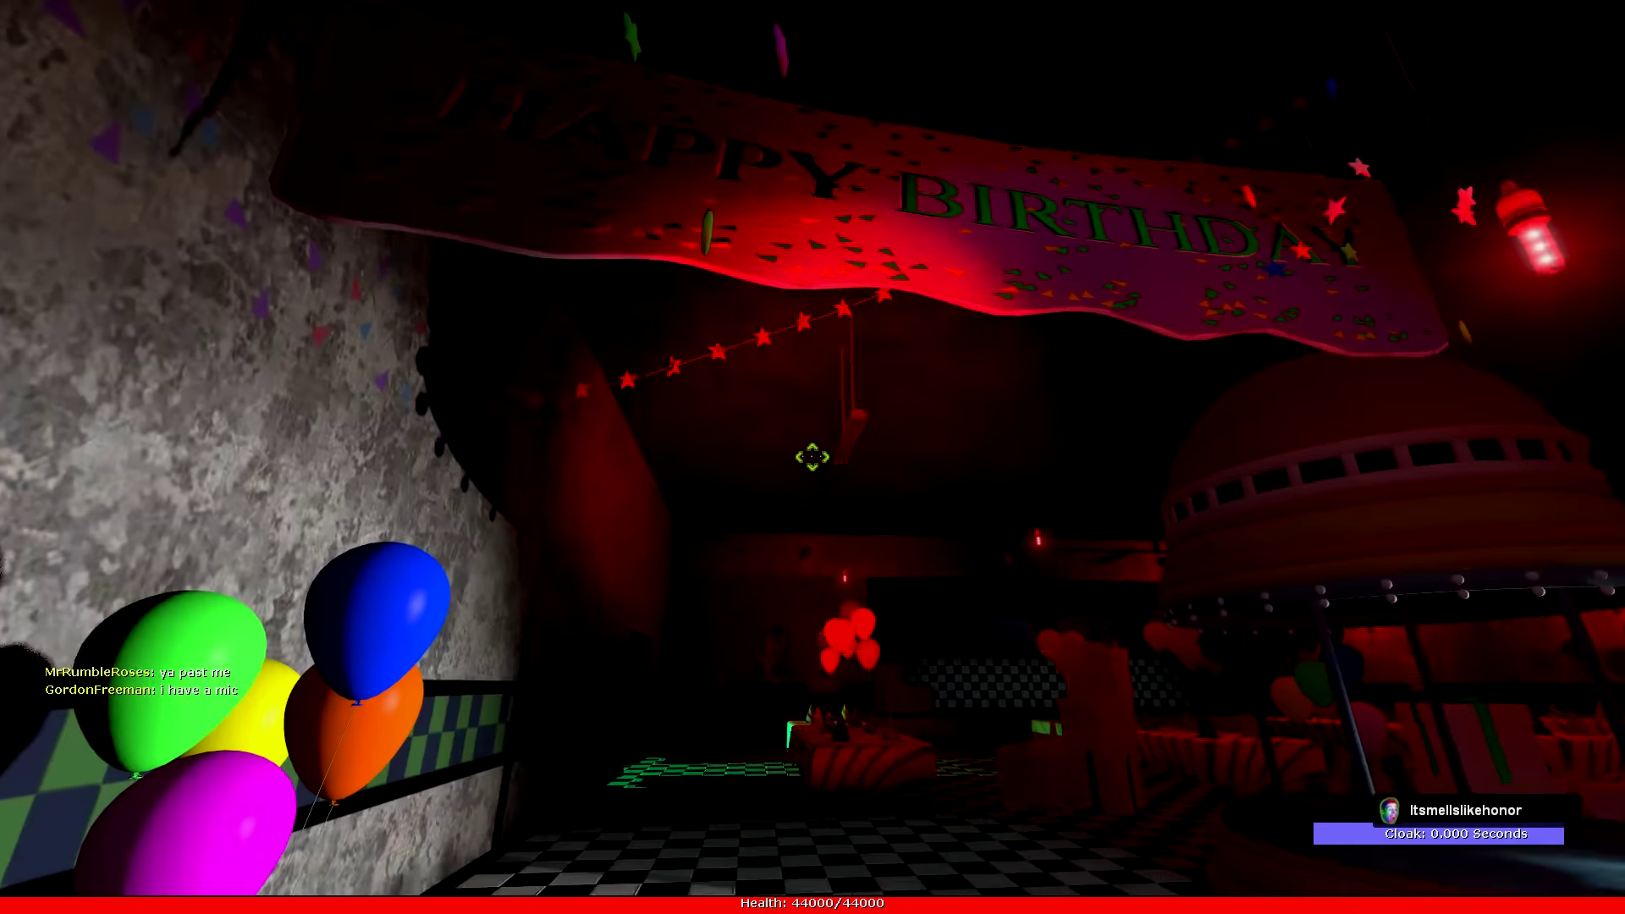
# Prowl the birthday room past the carousel toward the checkered stage wall
pyautogui.press('w')
pyautogui.press('w')
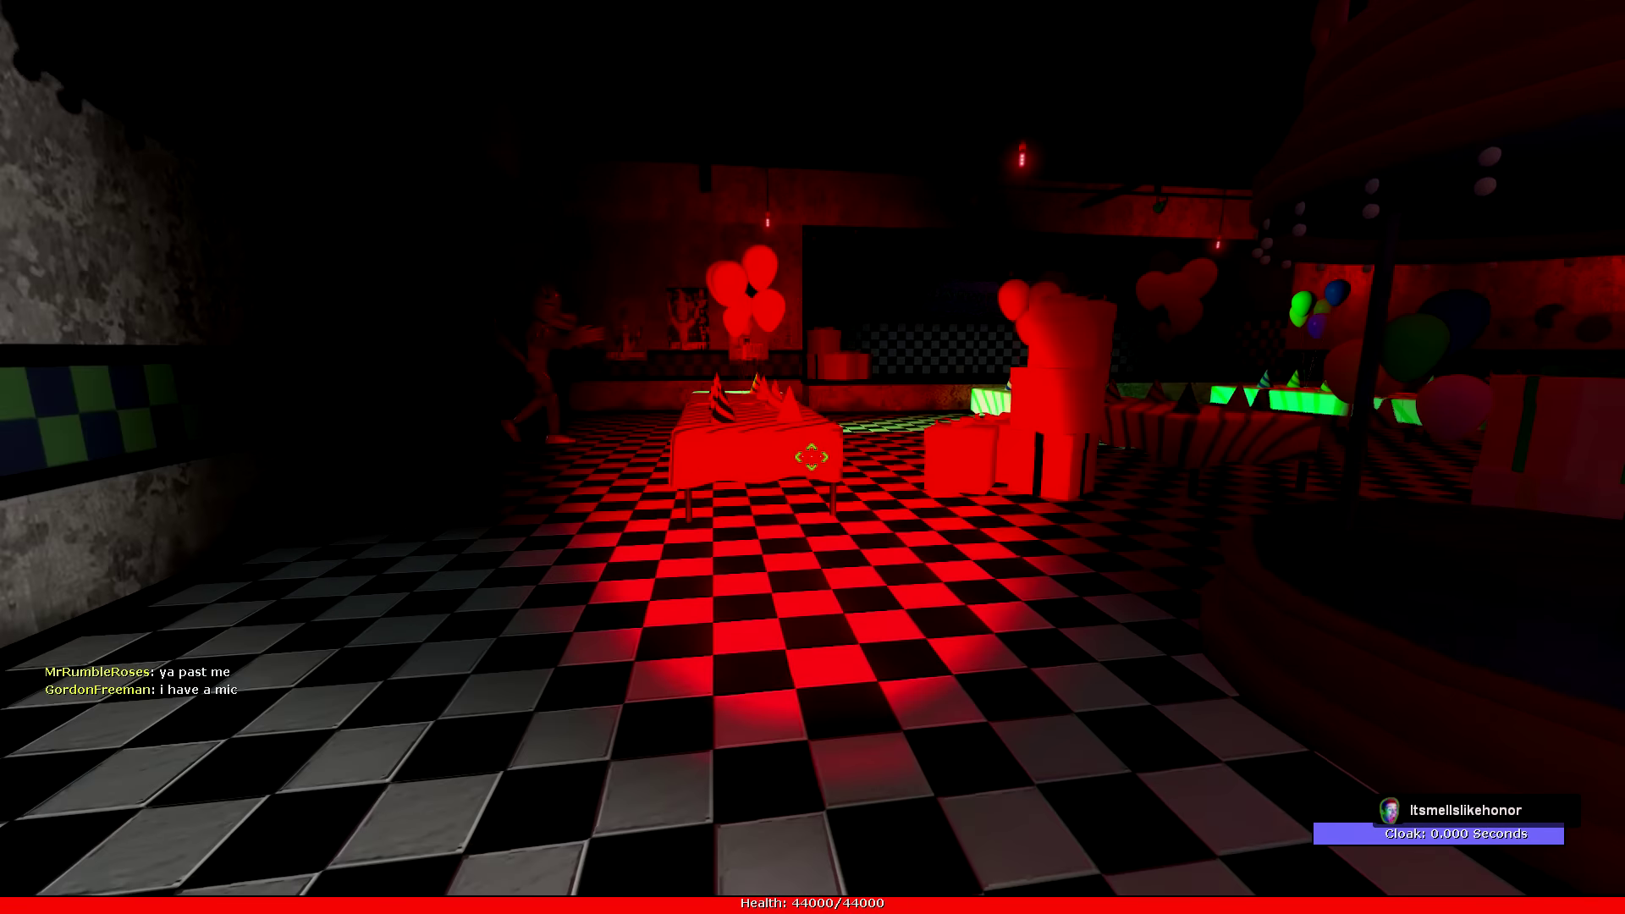
pyautogui.press('w')
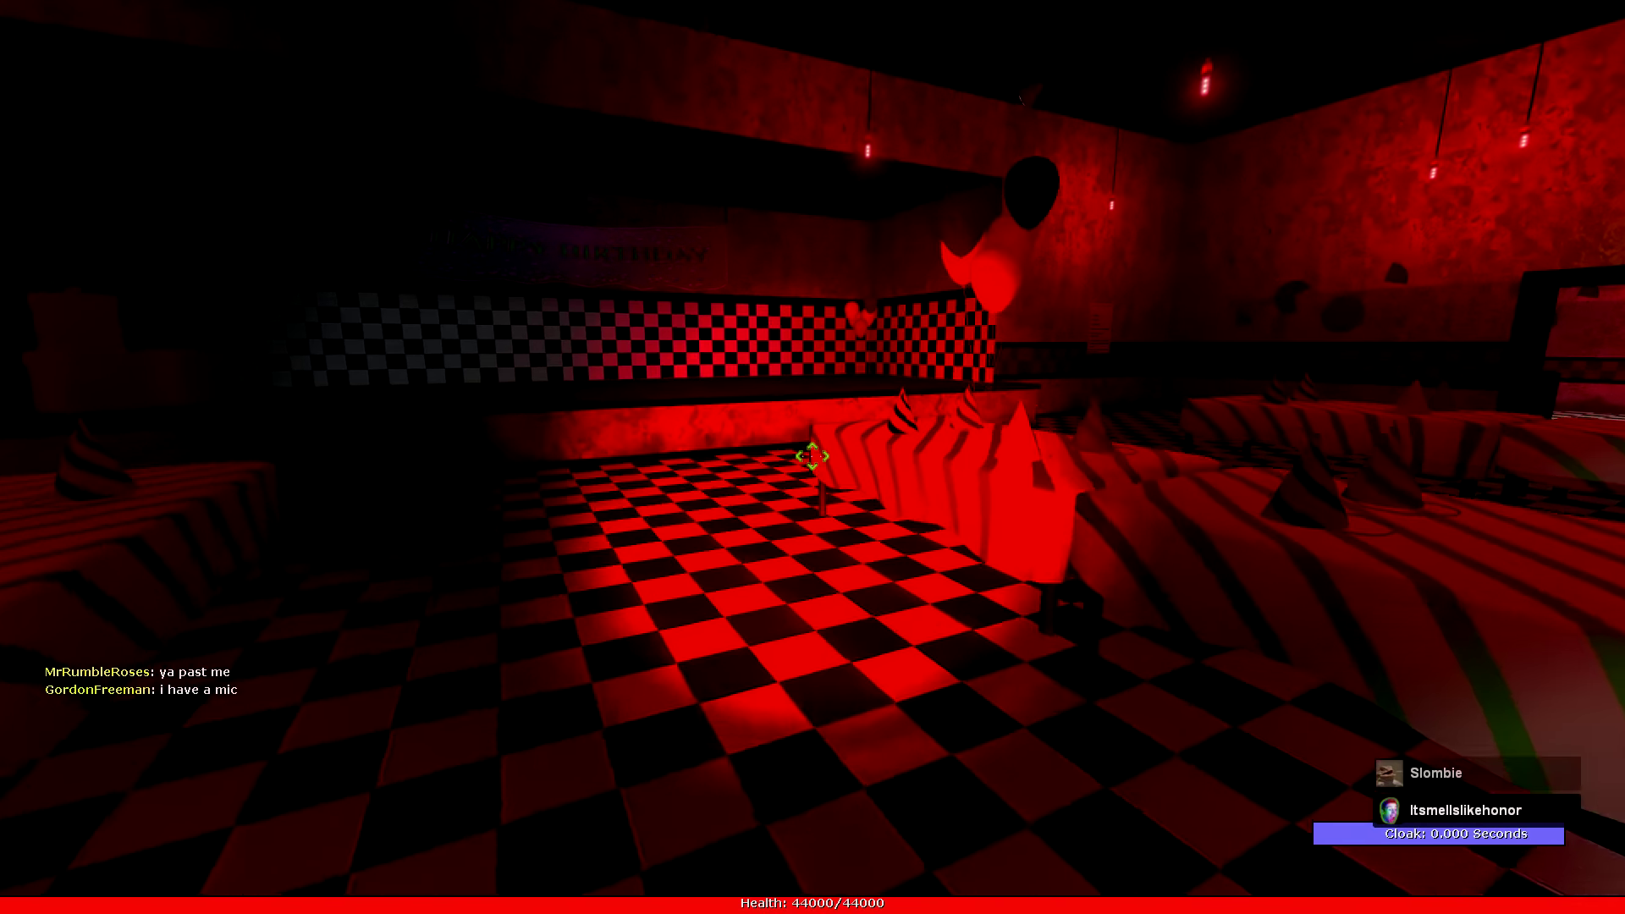
pyautogui.press('w')
pyautogui.press('w')
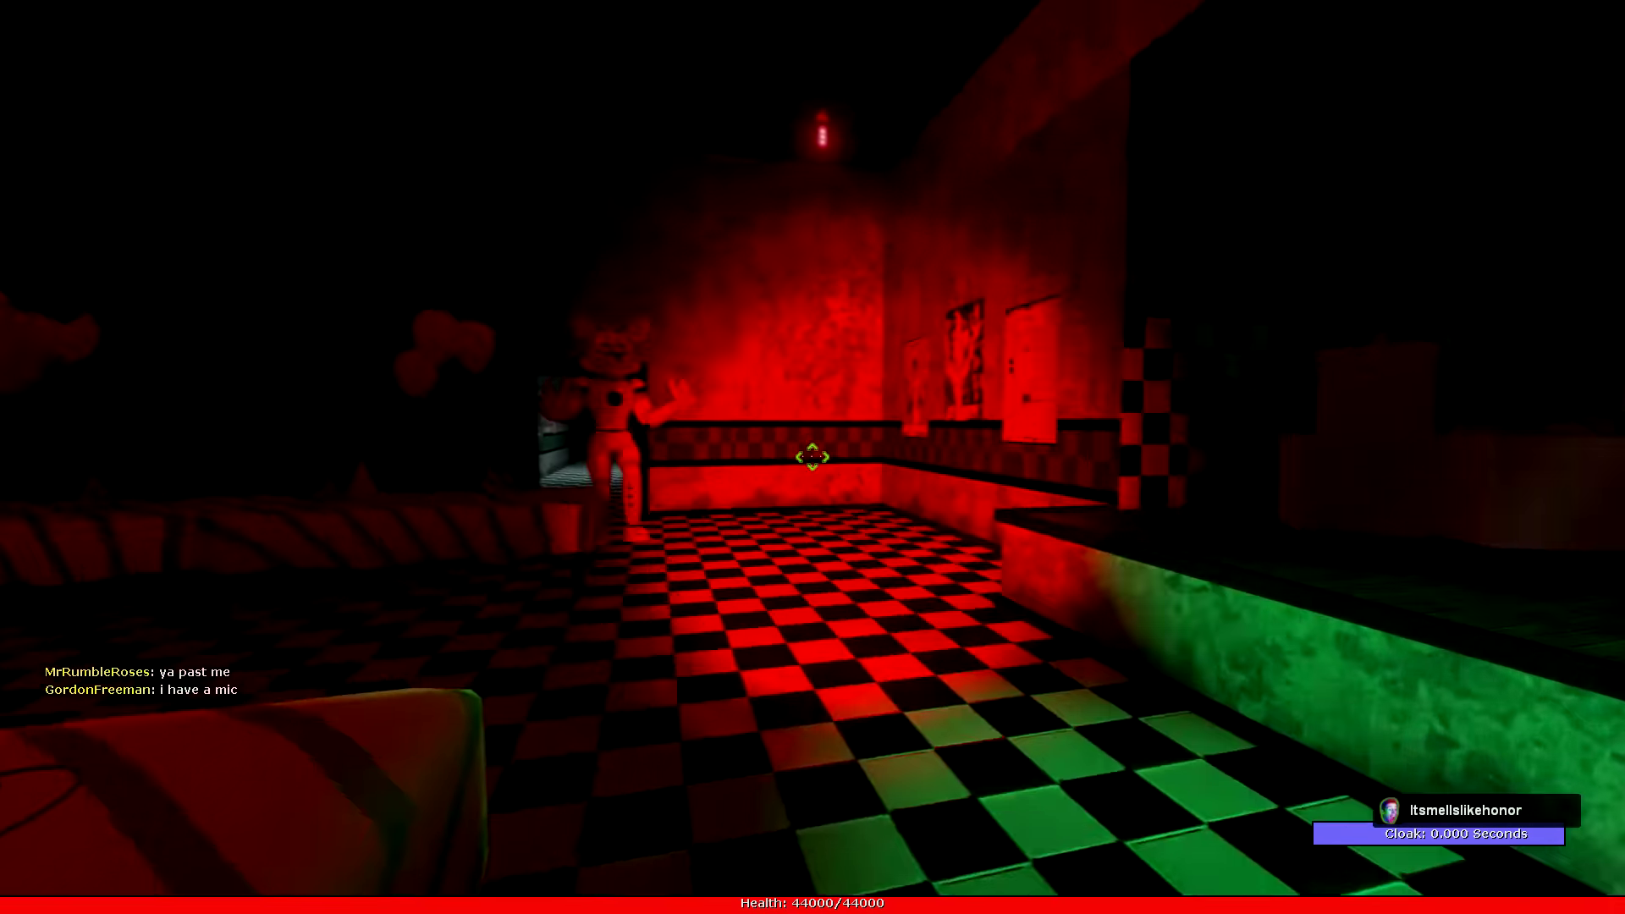
pyautogui.press('w')
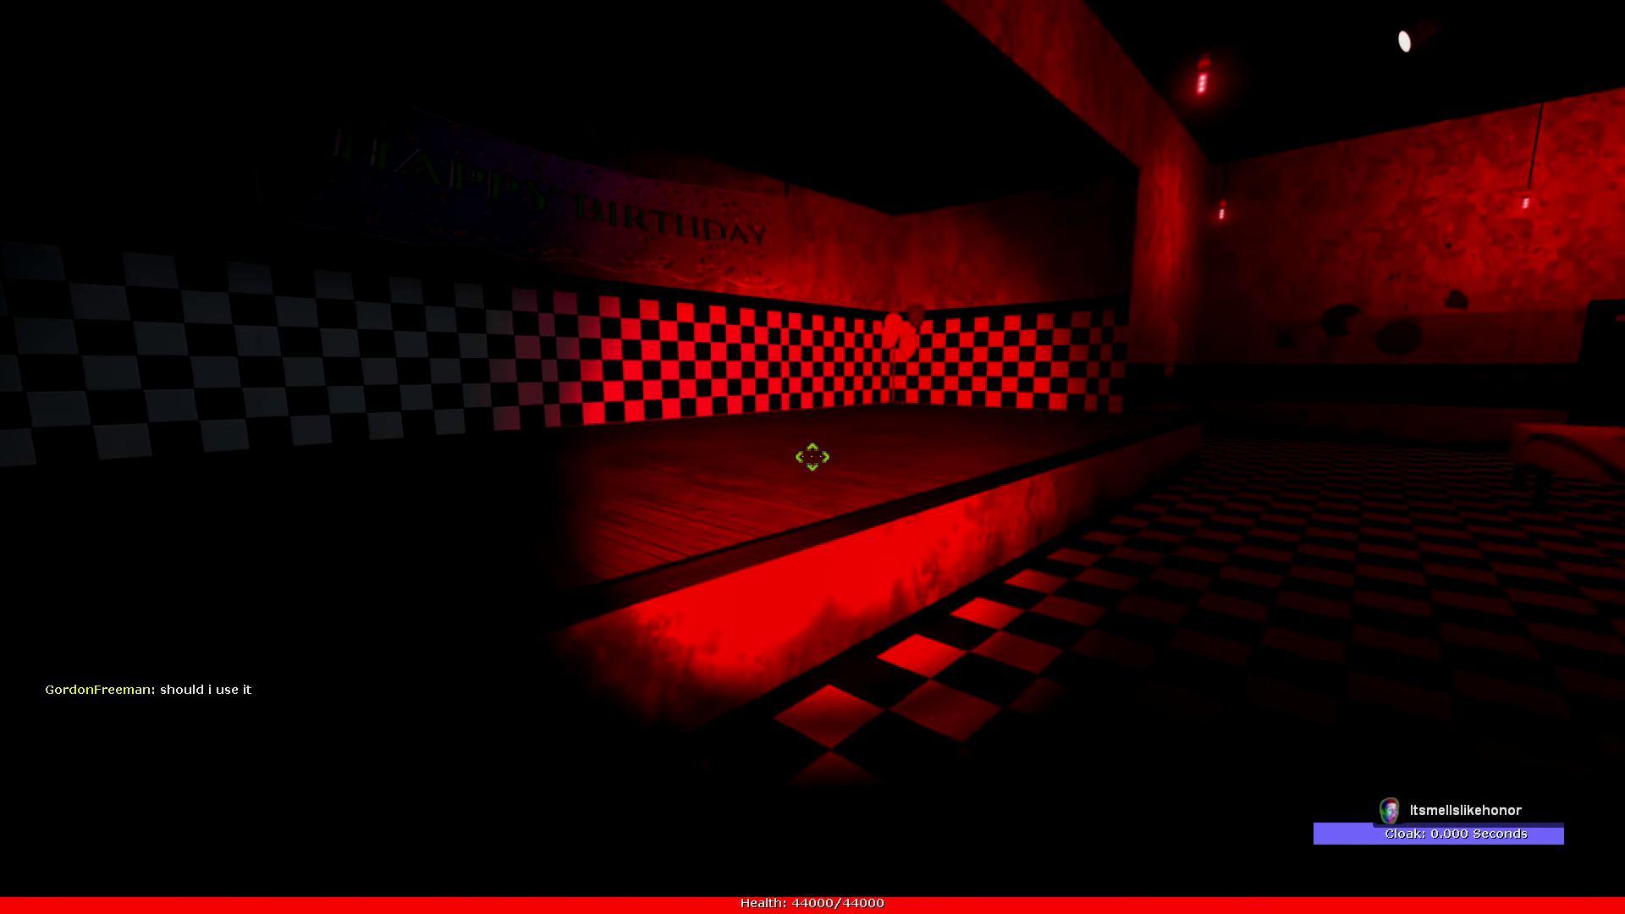
pyautogui.press('w')
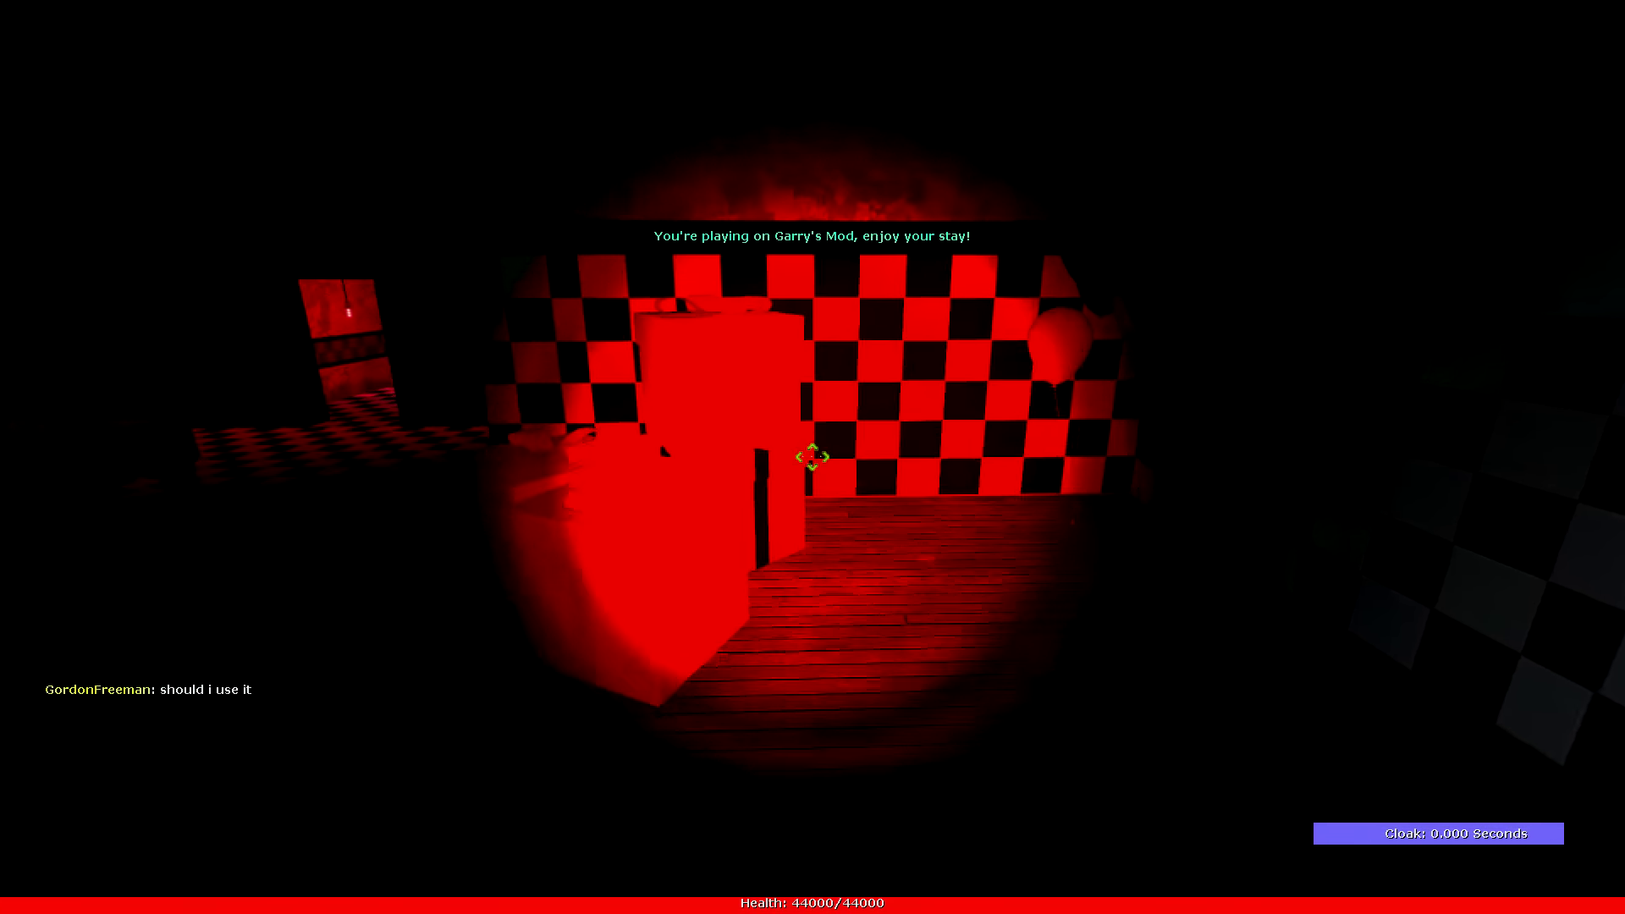
# Search the balloon corner and dining area, then enter the checkered-floor hall
pyautogui.press('w')
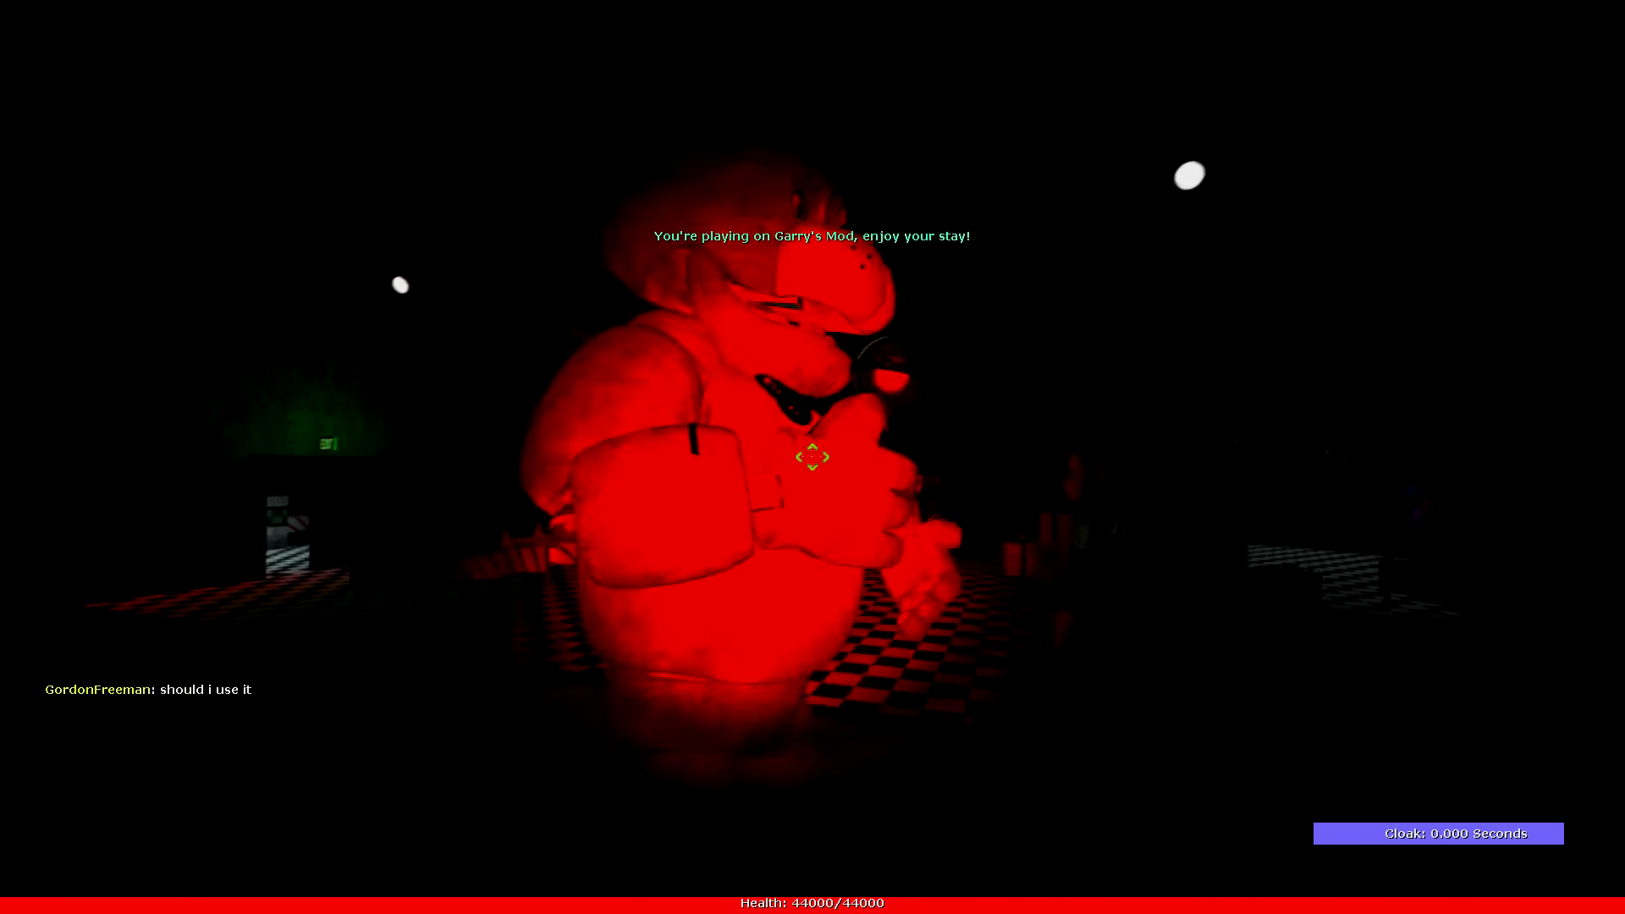
pyautogui.press('w')
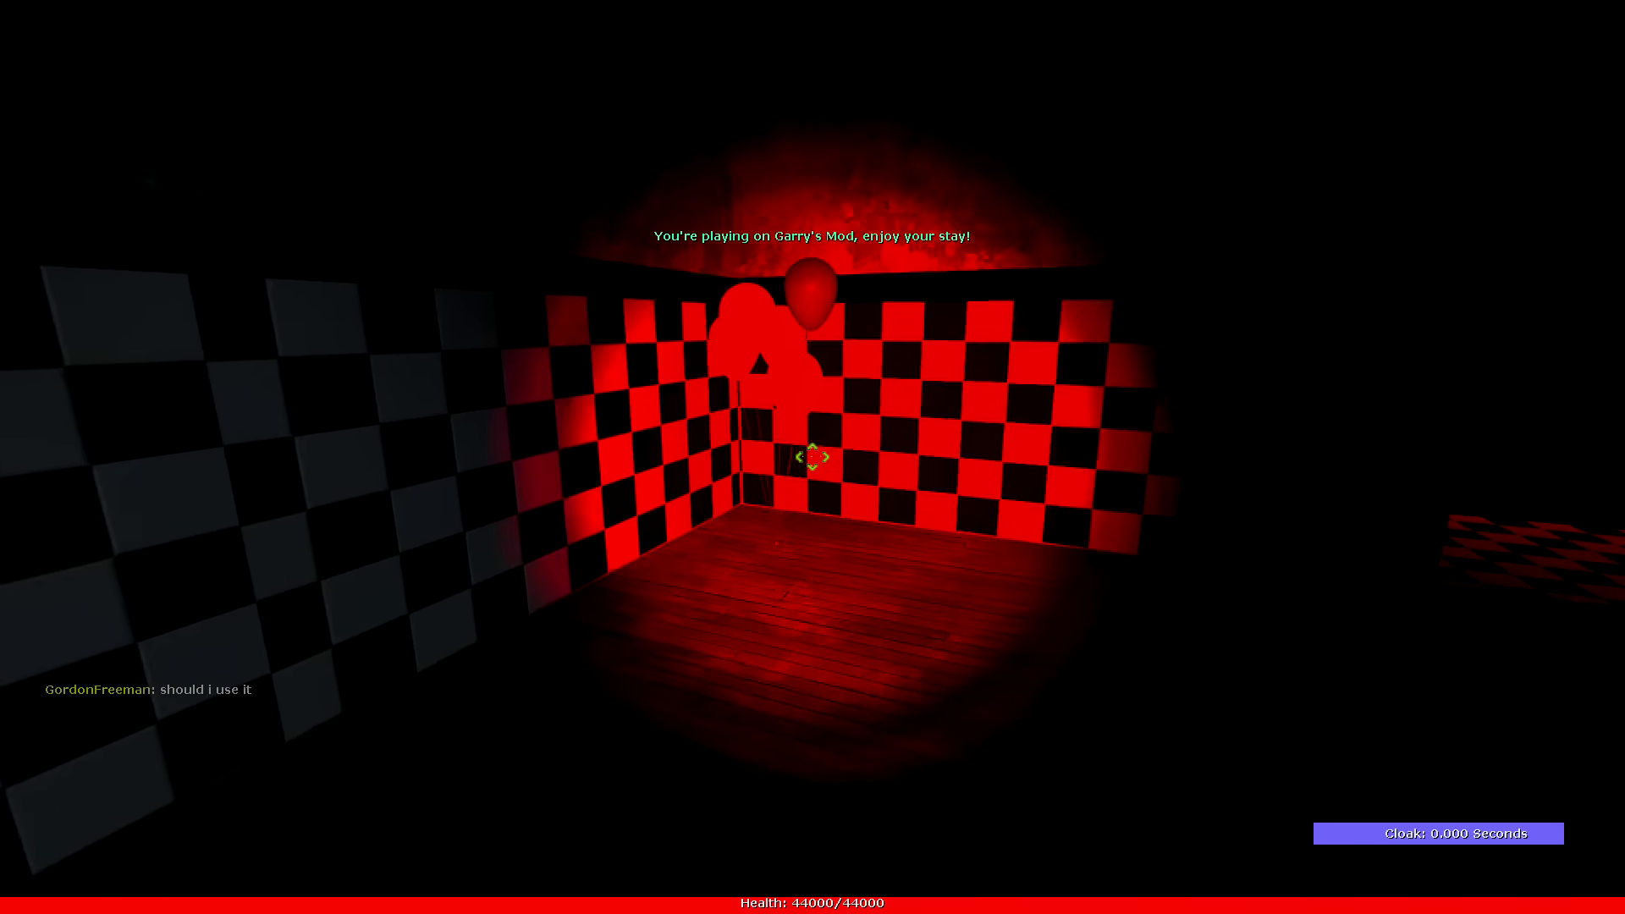
pyautogui.press('w')
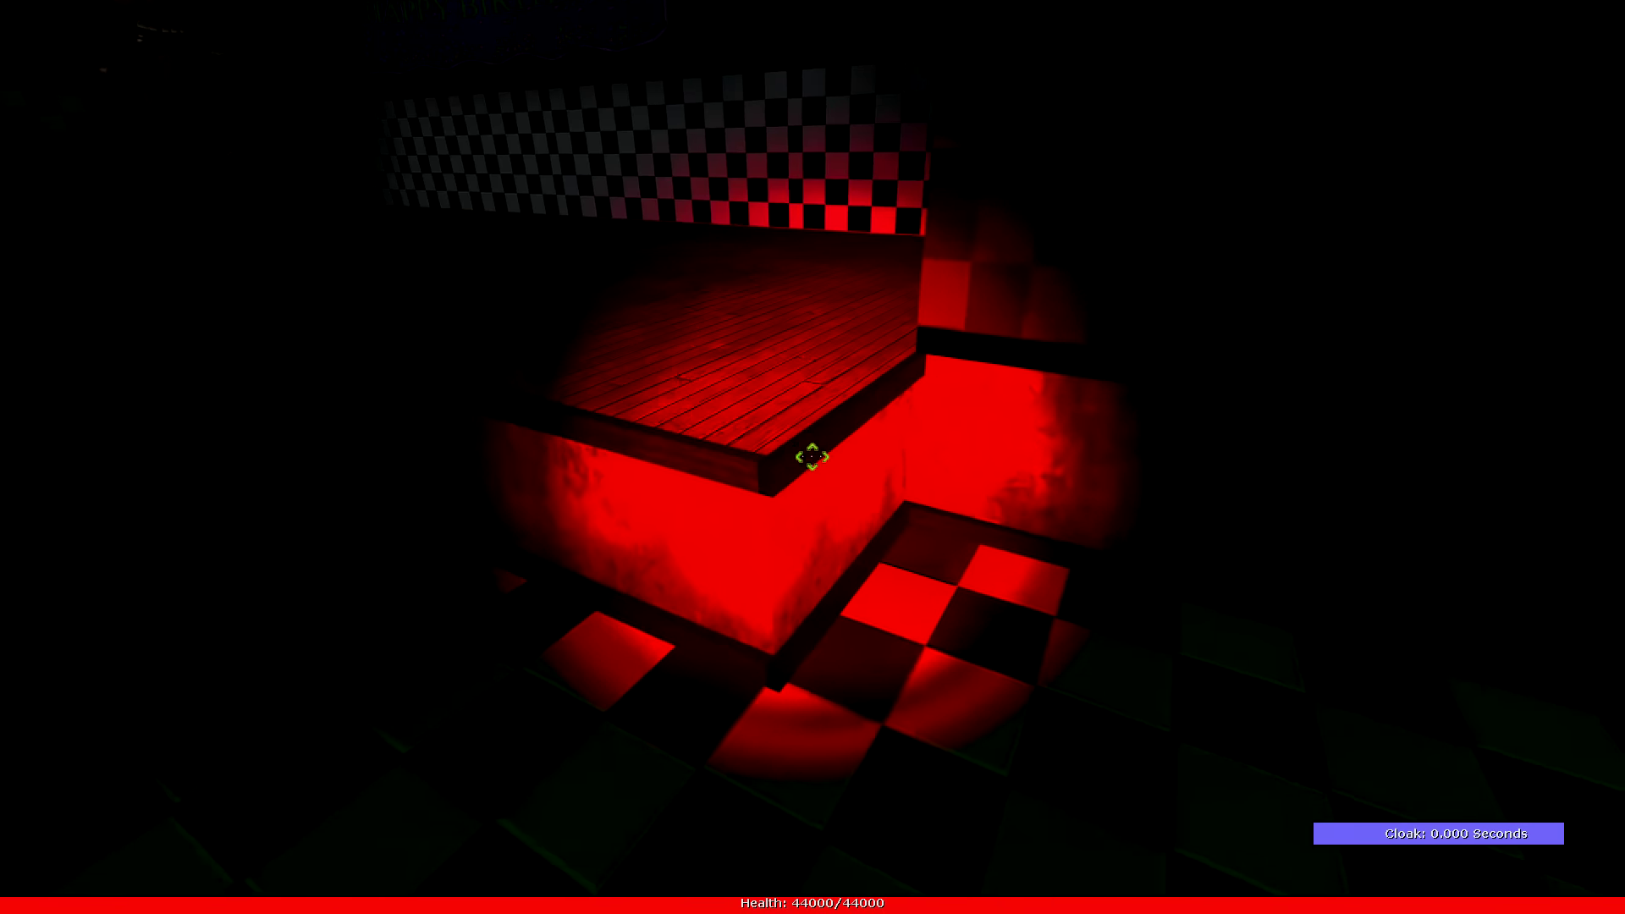
pyautogui.press('w')
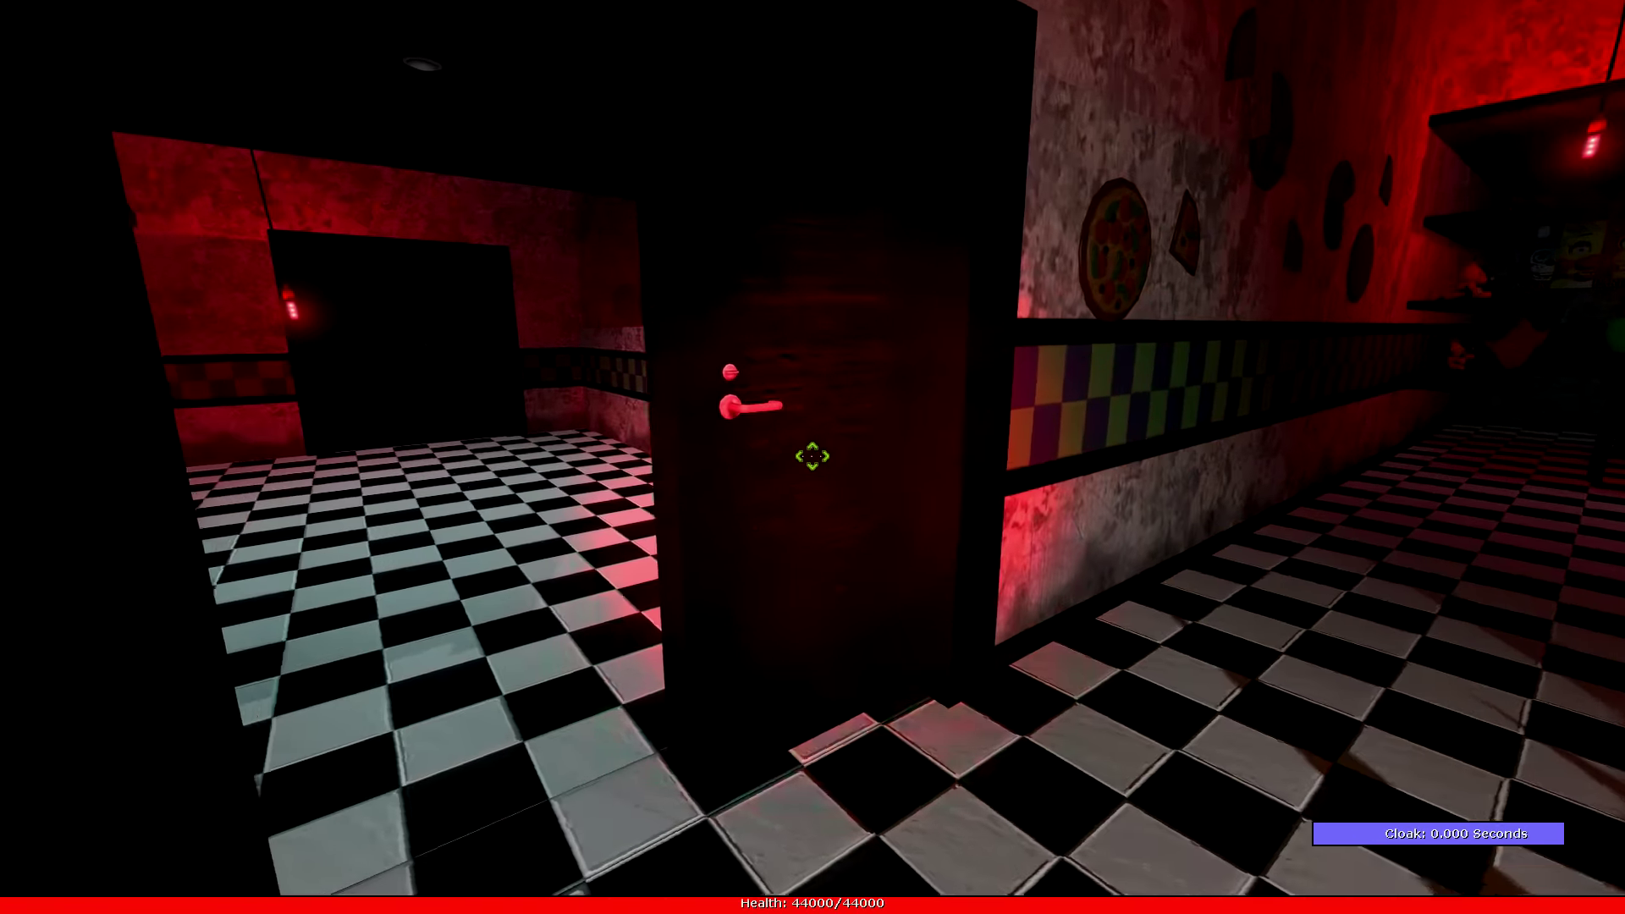
pyautogui.press('w')
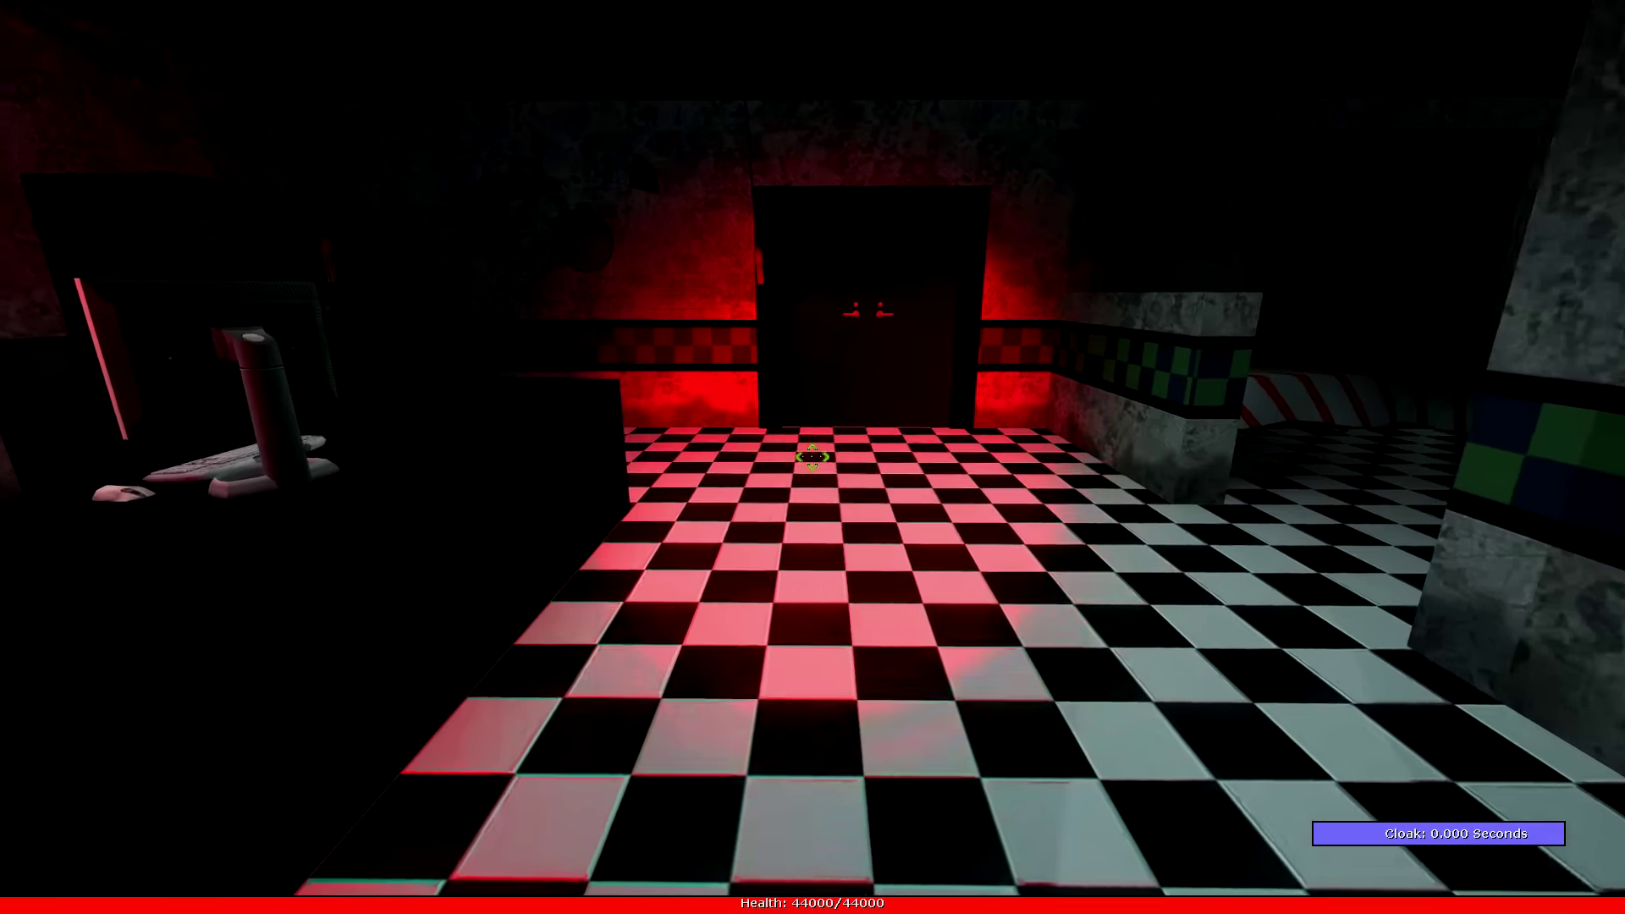
pyautogui.press('w')
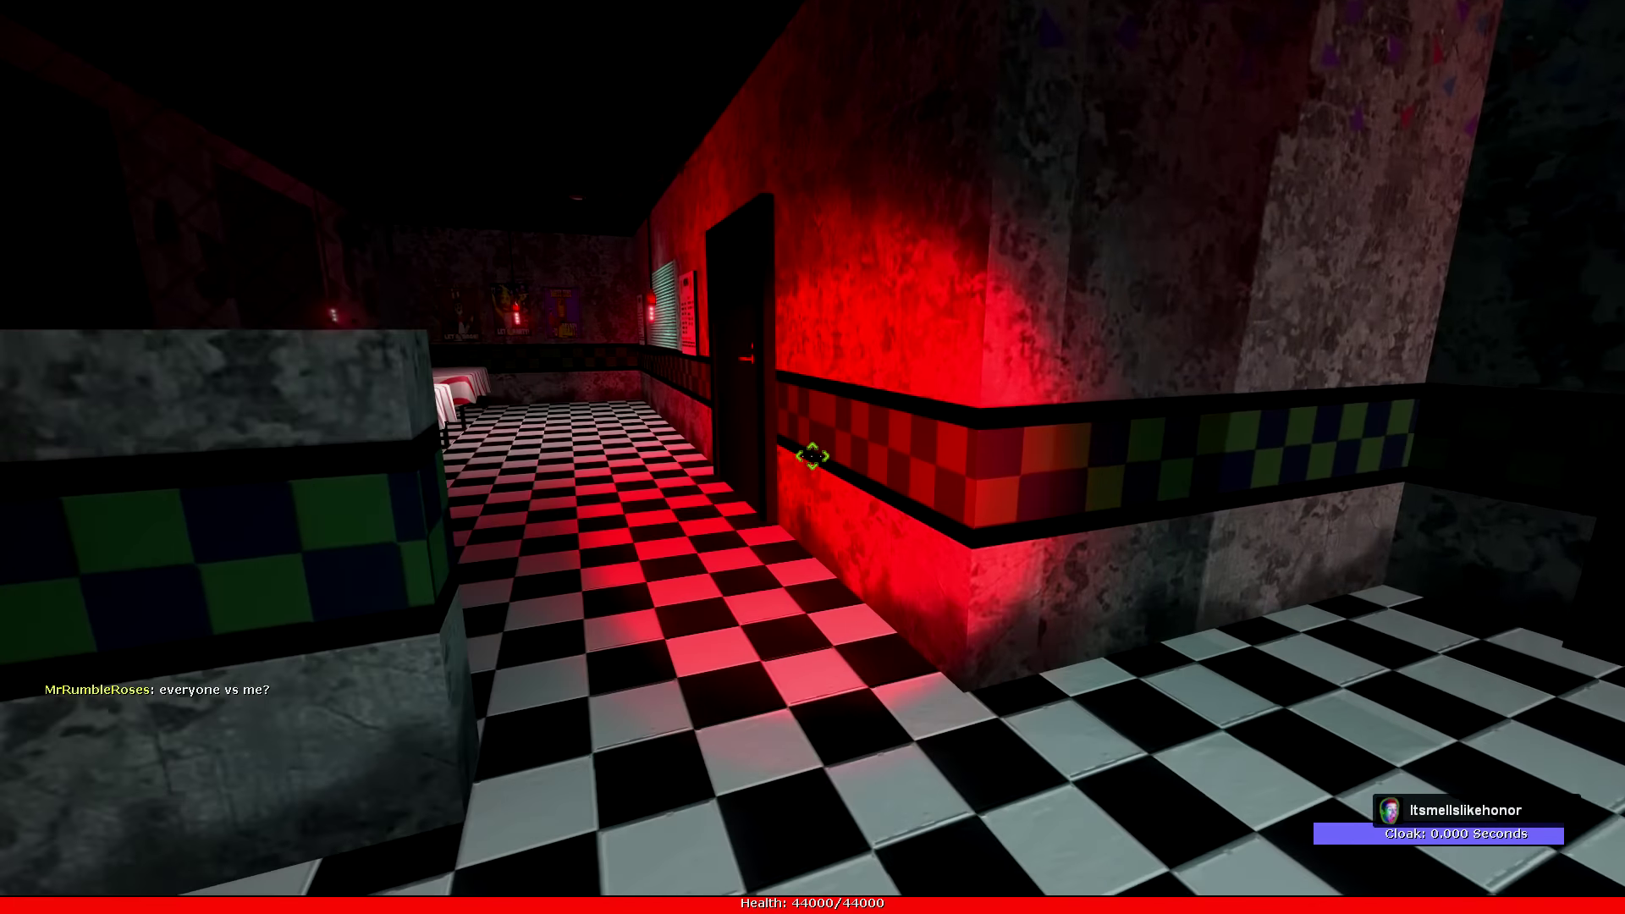
pyautogui.press('w')
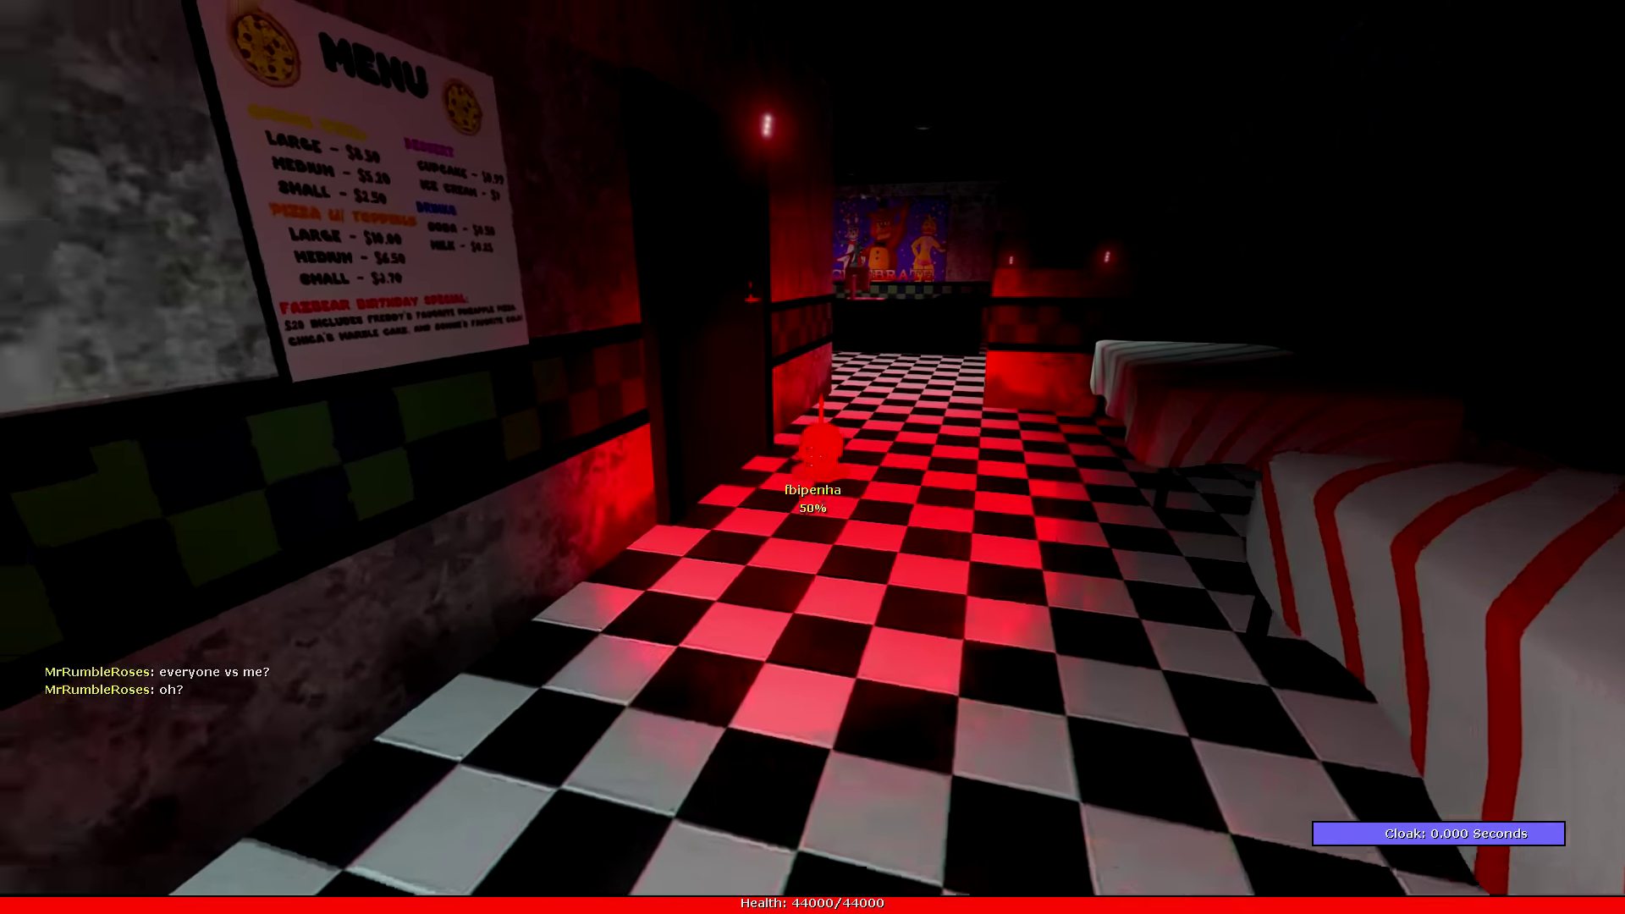
# Follow the corridor across the main pizzeria floor past the large round prop
pyautogui.press('w')
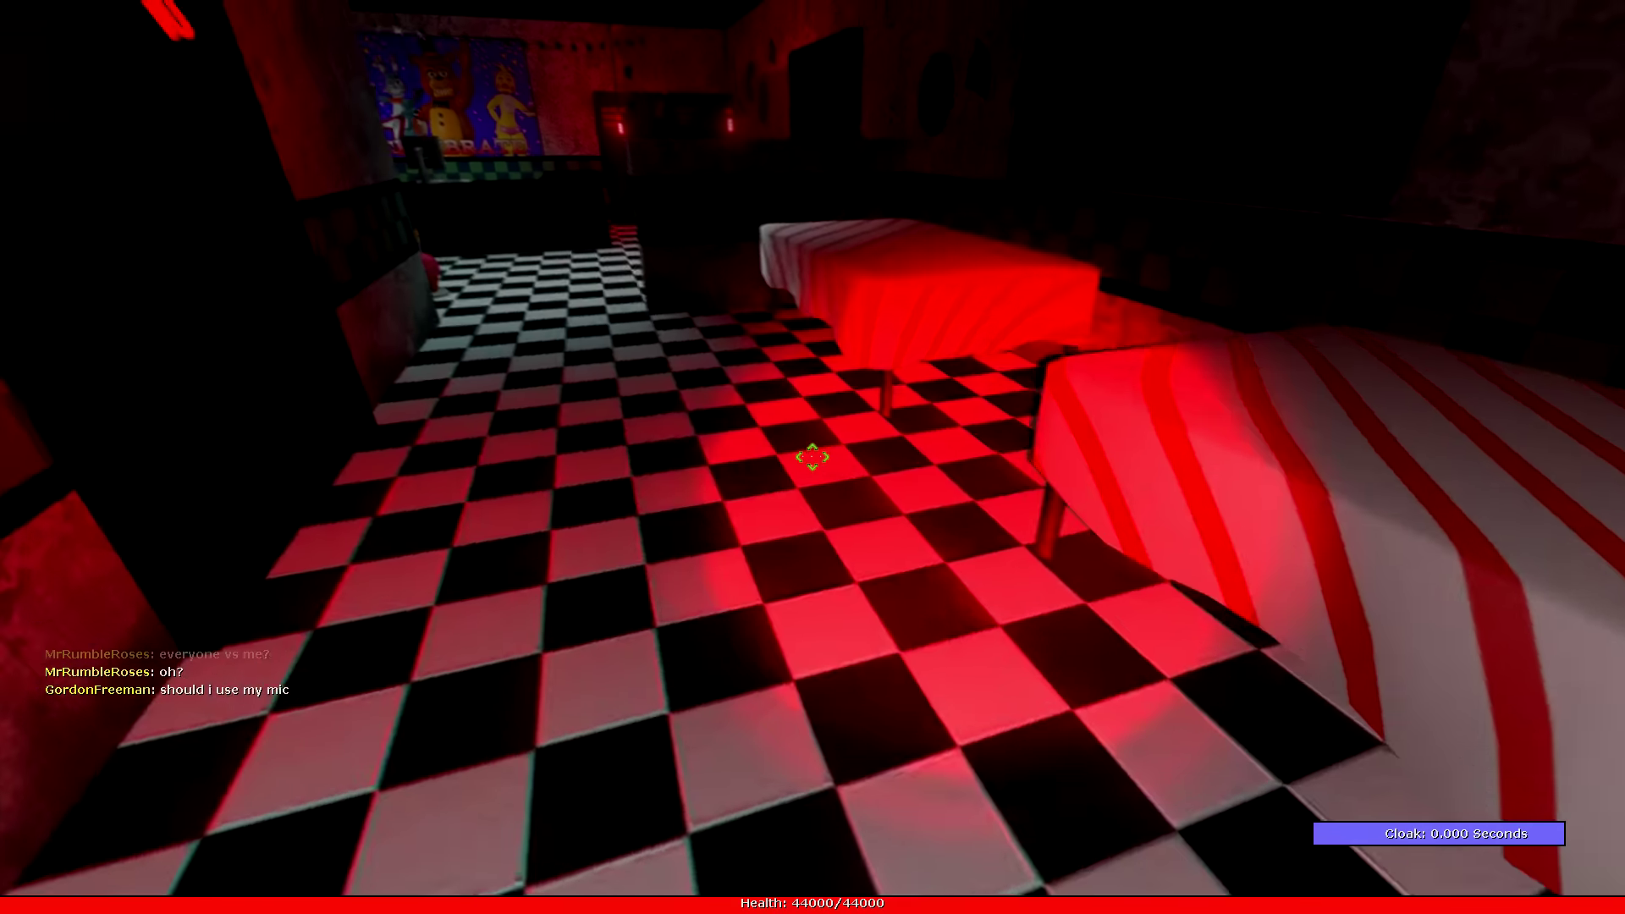
pyautogui.press('w')
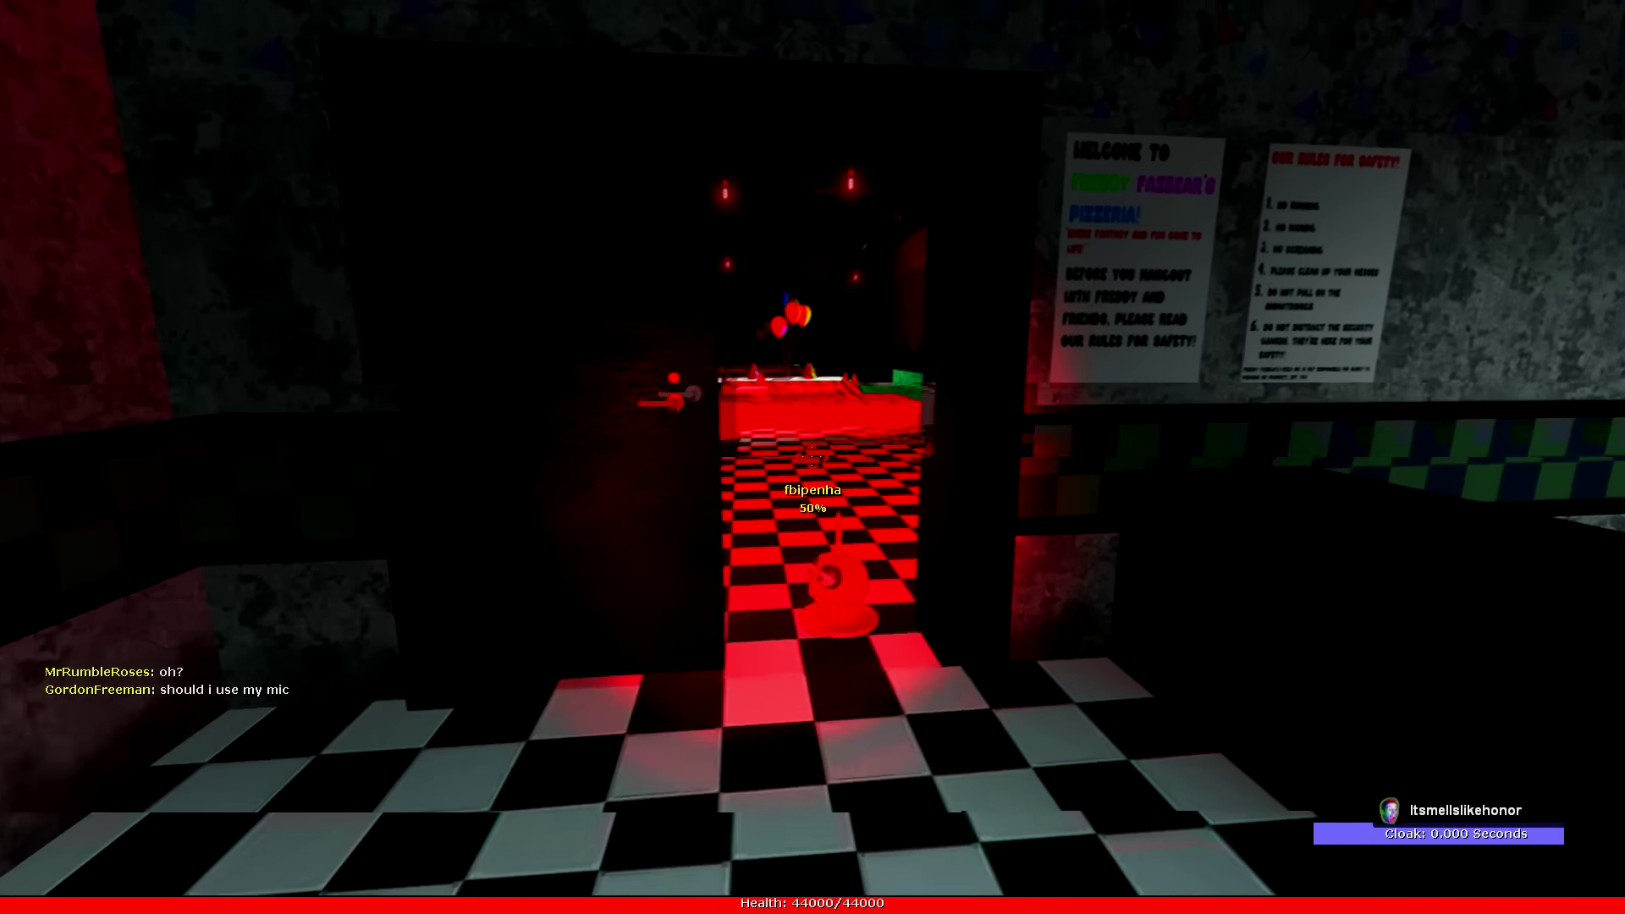
pyautogui.press('w')
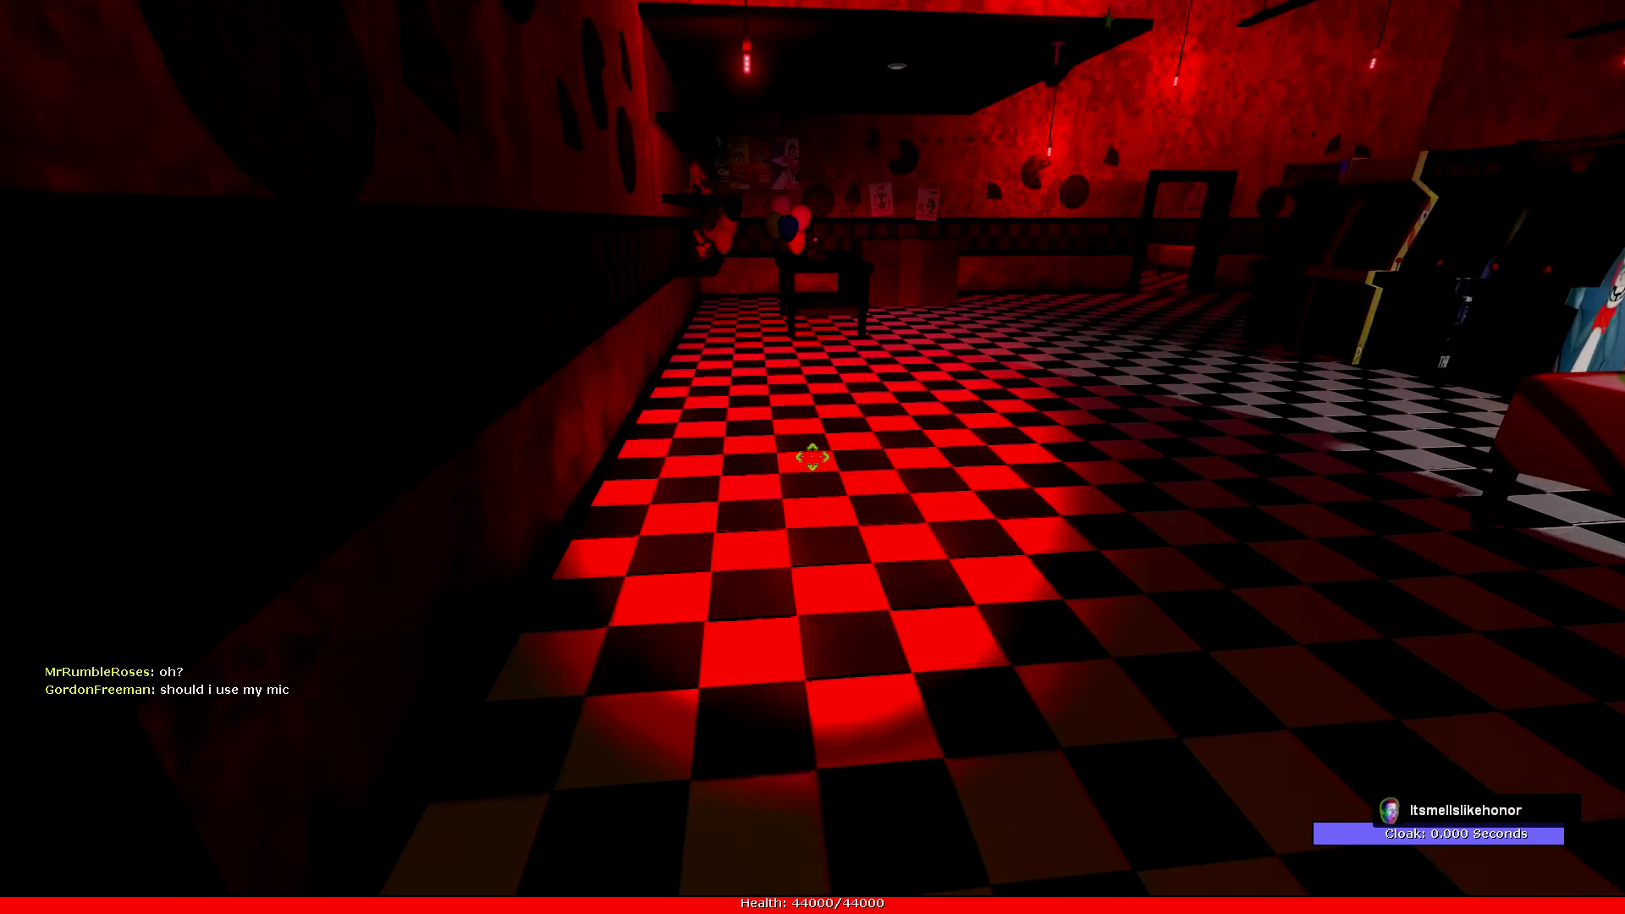
pyautogui.press('w')
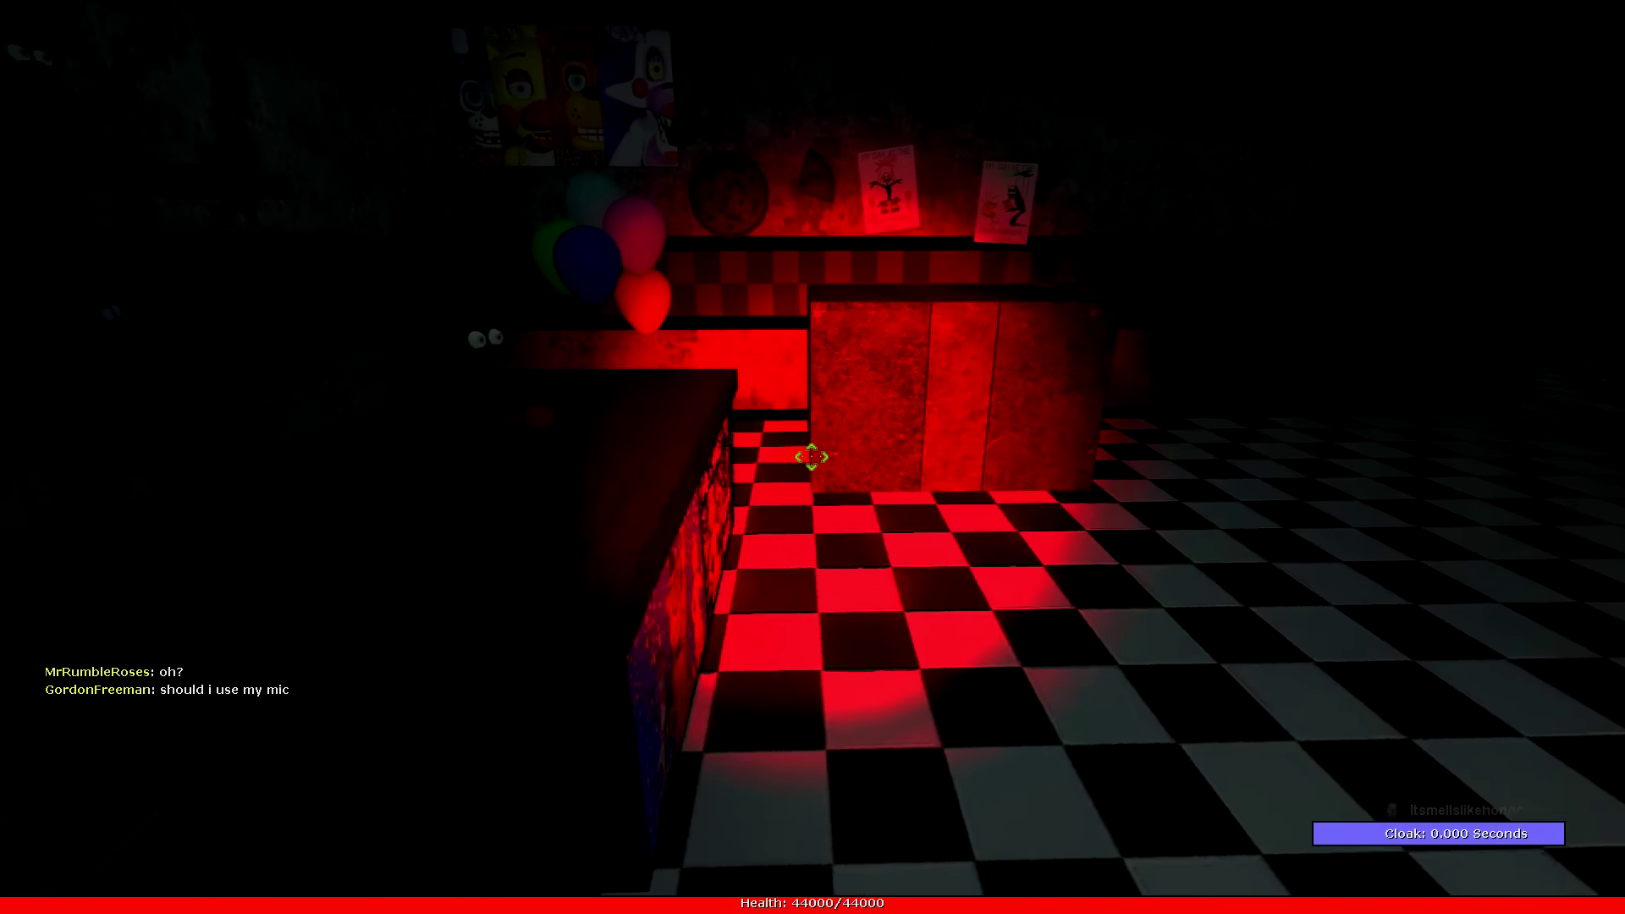
pyautogui.press('w')
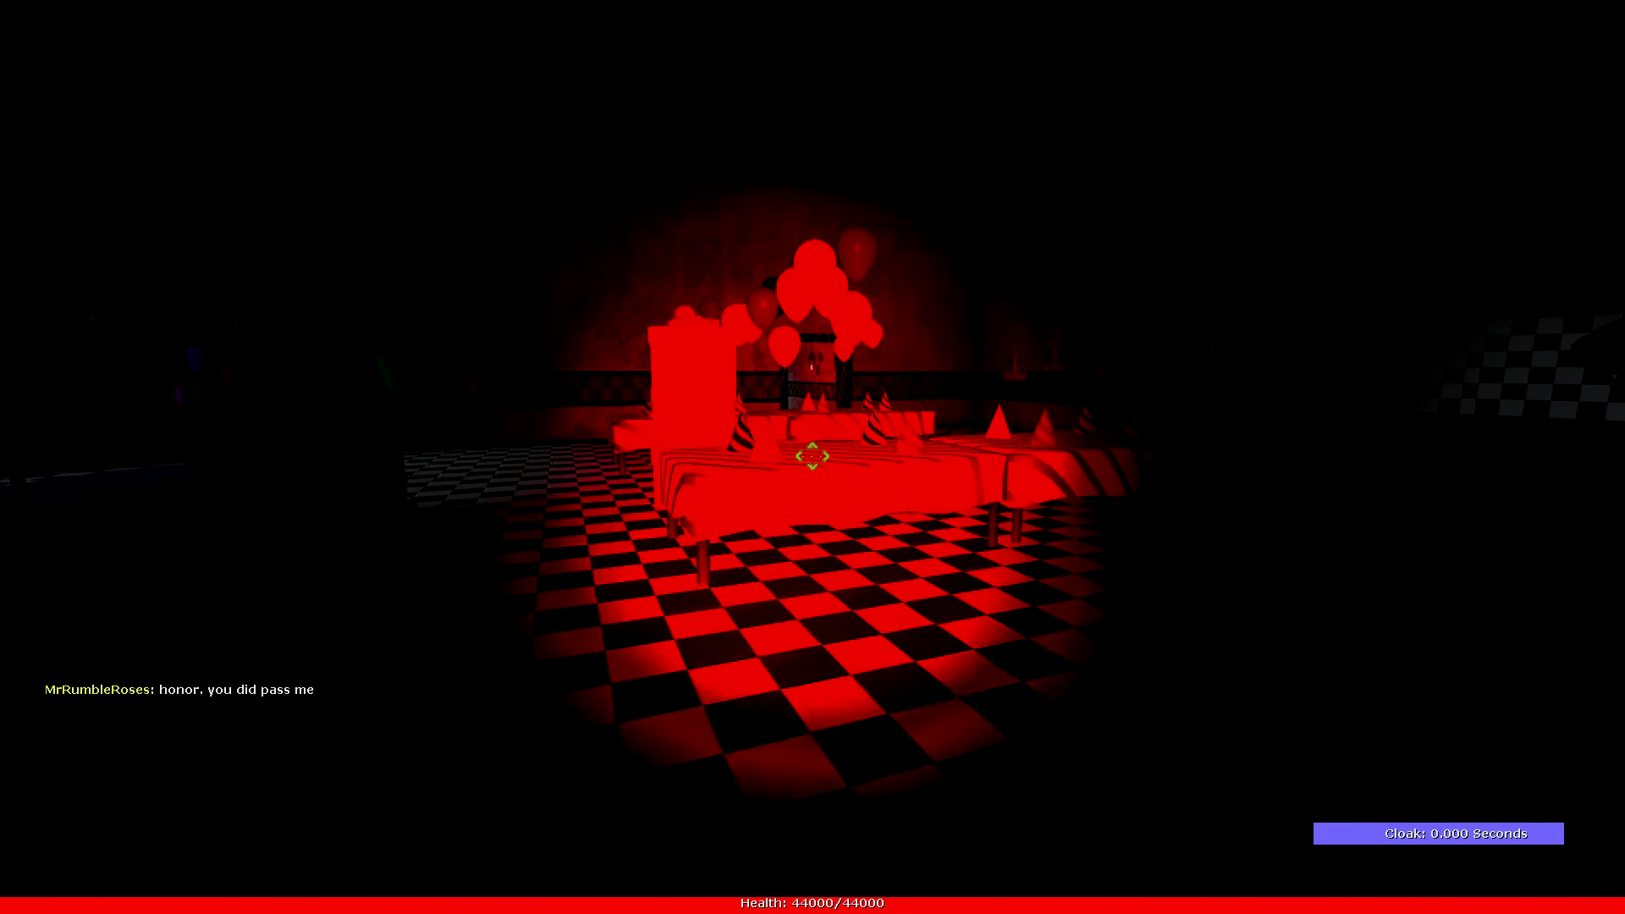
pyautogui.press('w')
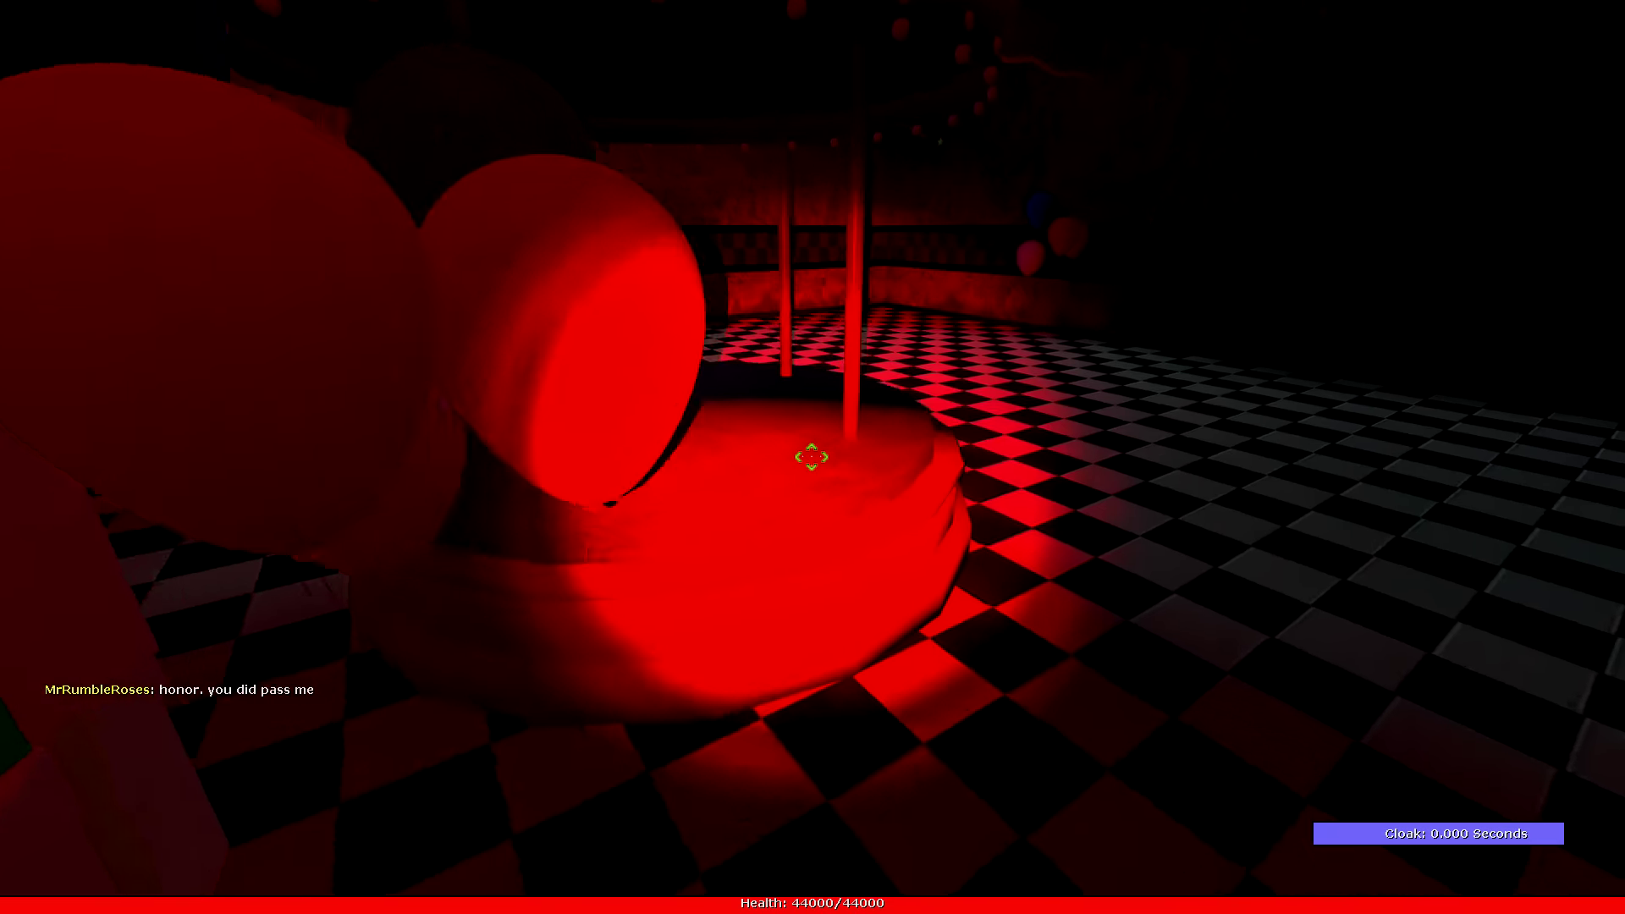
pyautogui.press('w')
pyautogui.press('w')
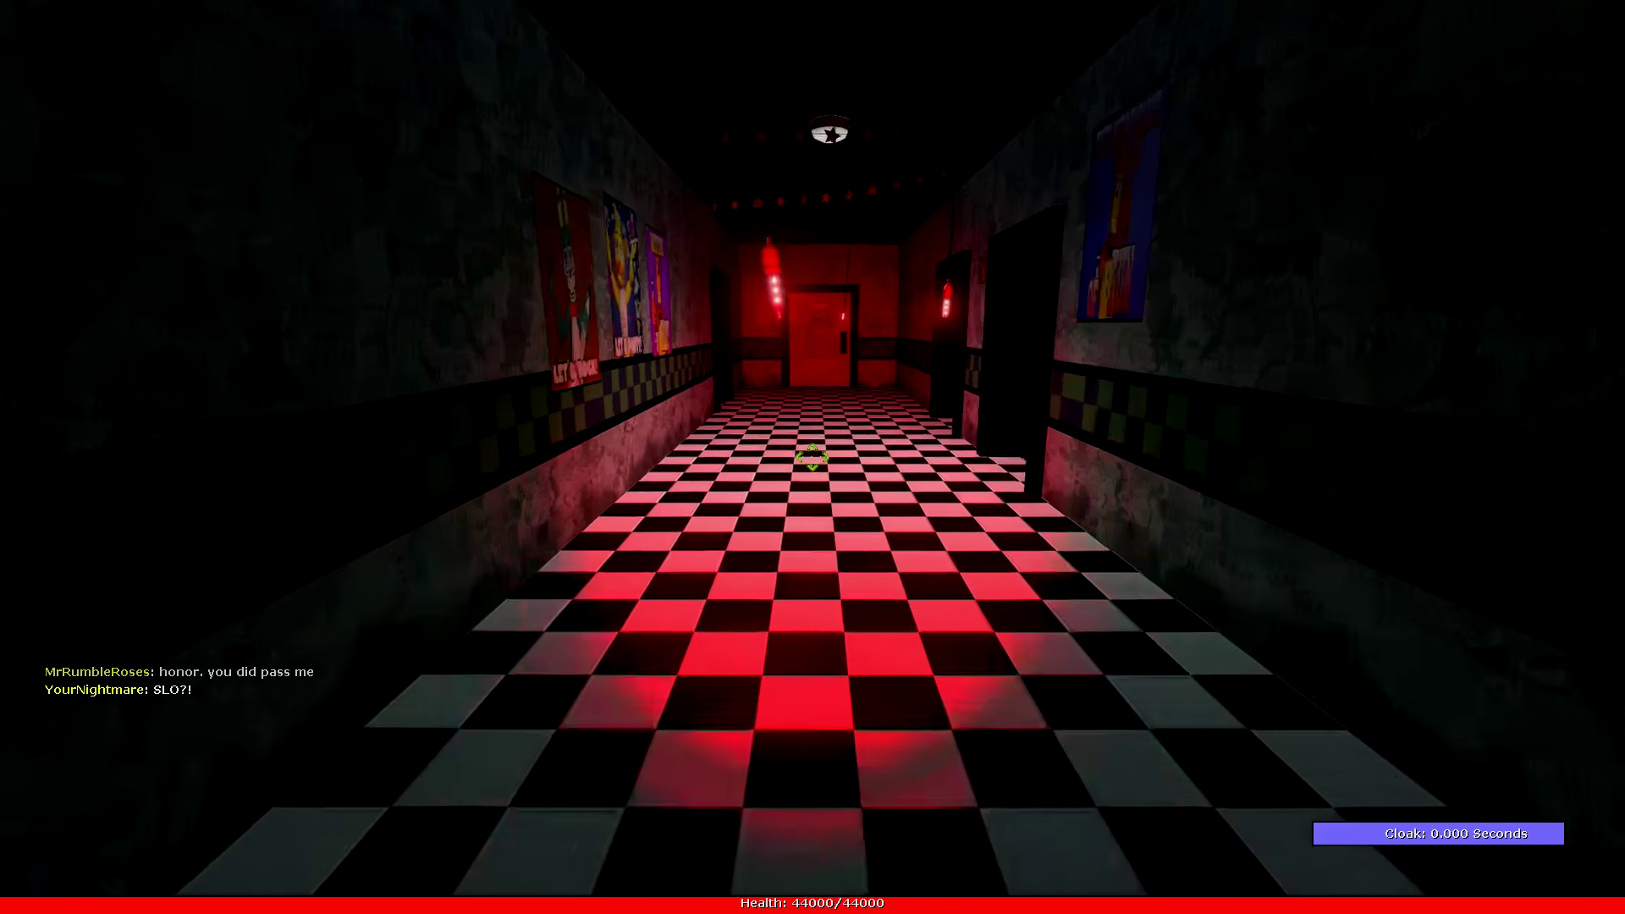
# Cross the party room, check the Parts & Service room, and continue down the hallway
pyautogui.press('w')
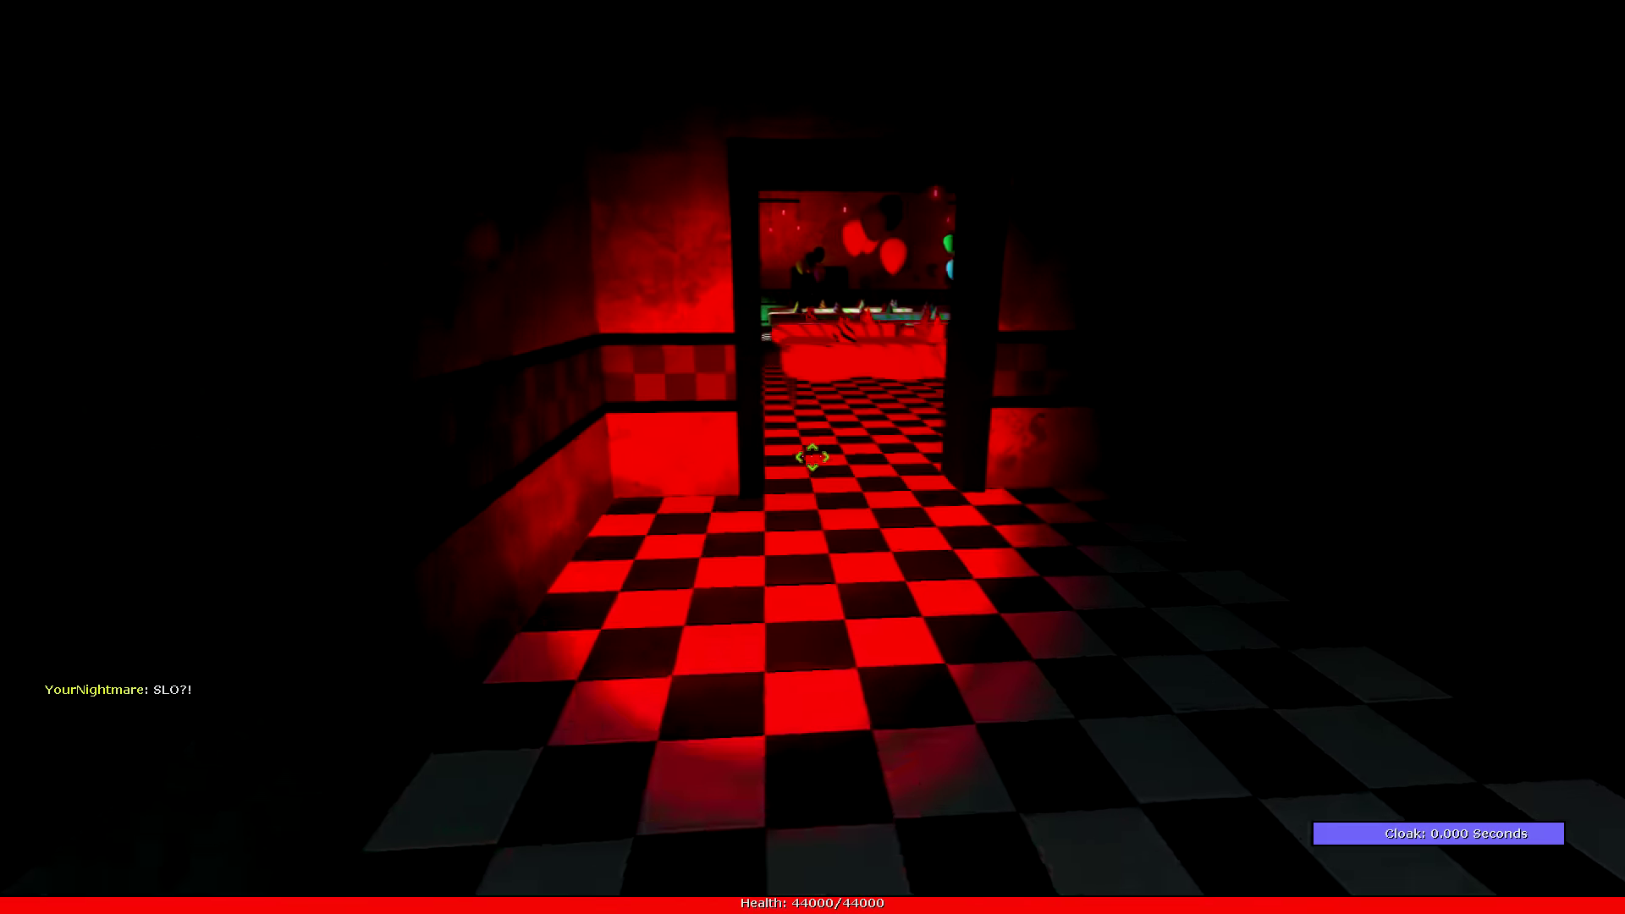
pyautogui.press('w')
pyautogui.press('w')
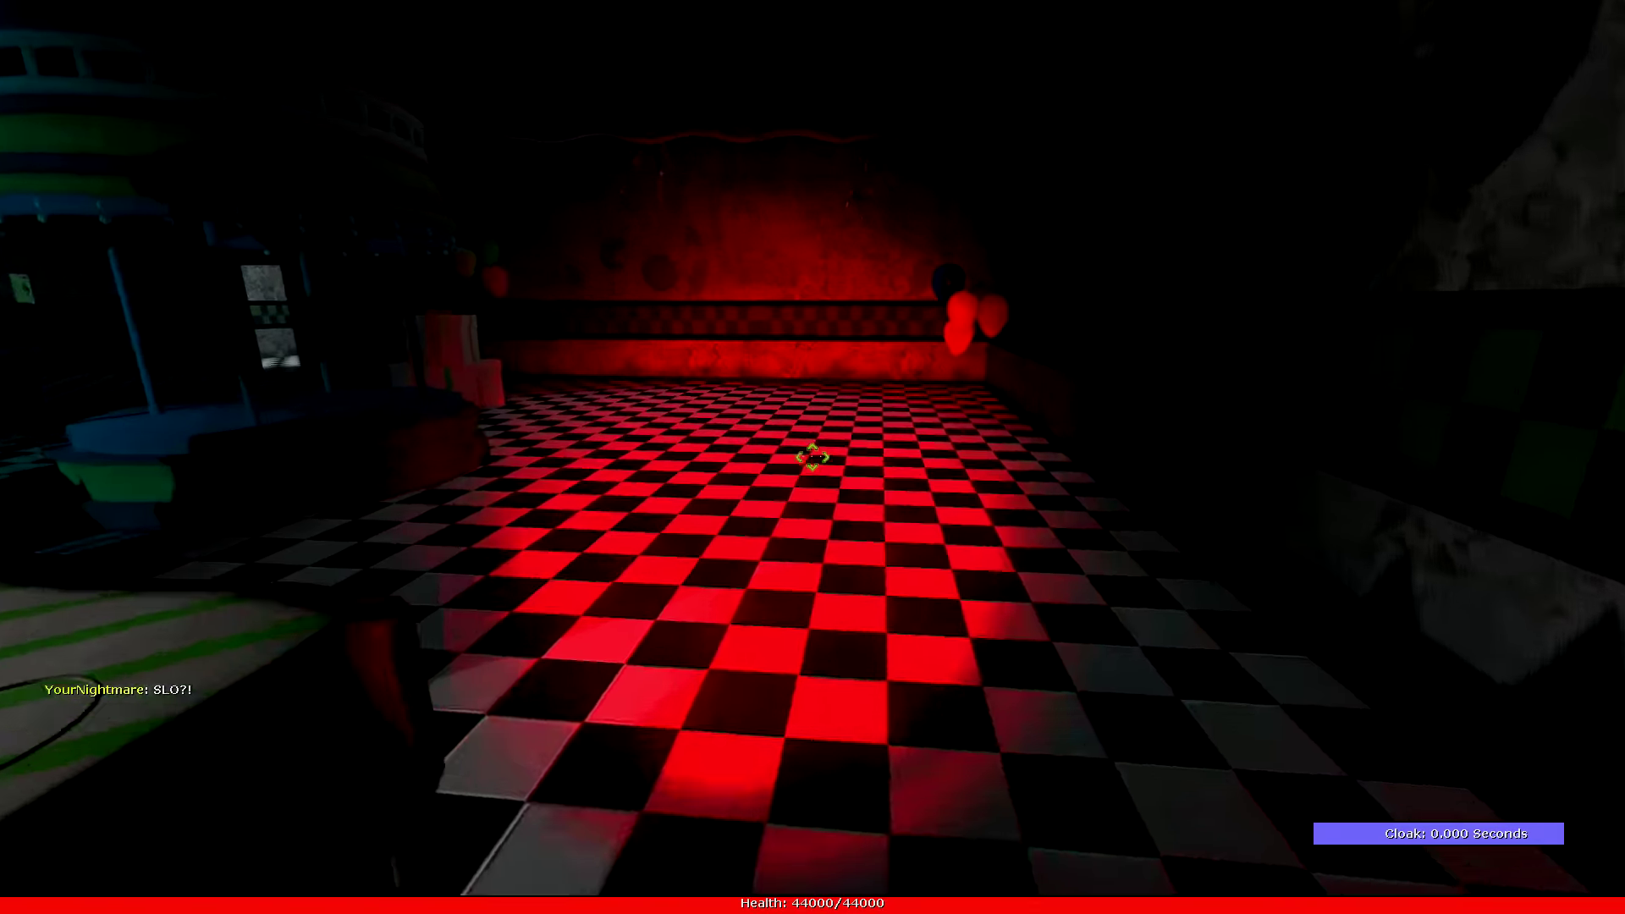
pyautogui.press('w')
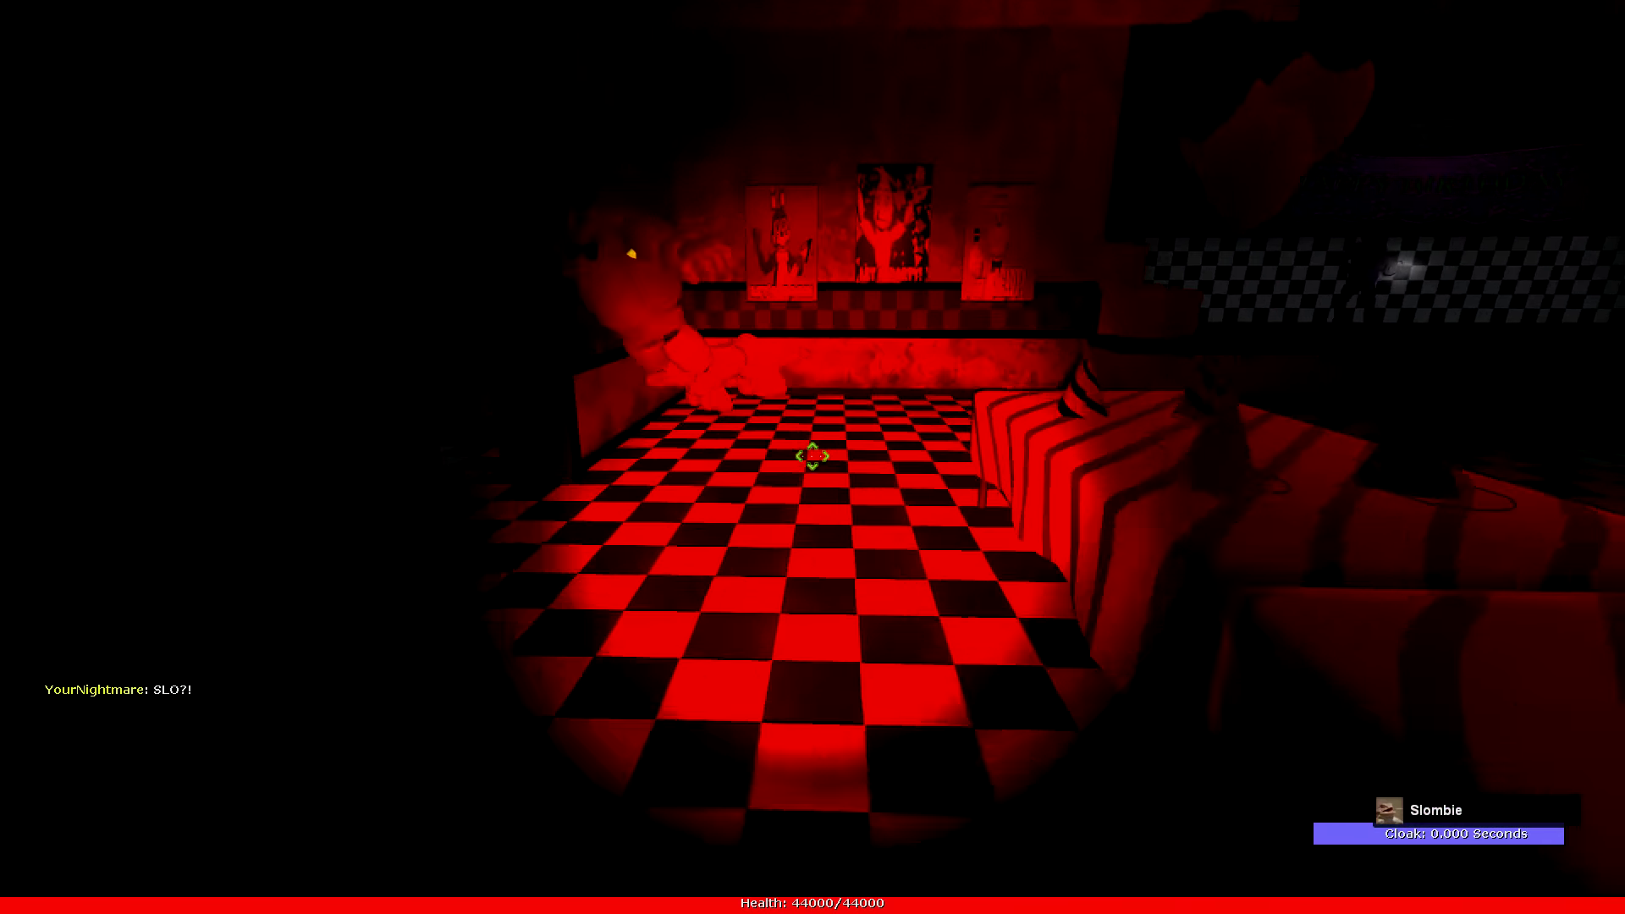
pyautogui.press('w')
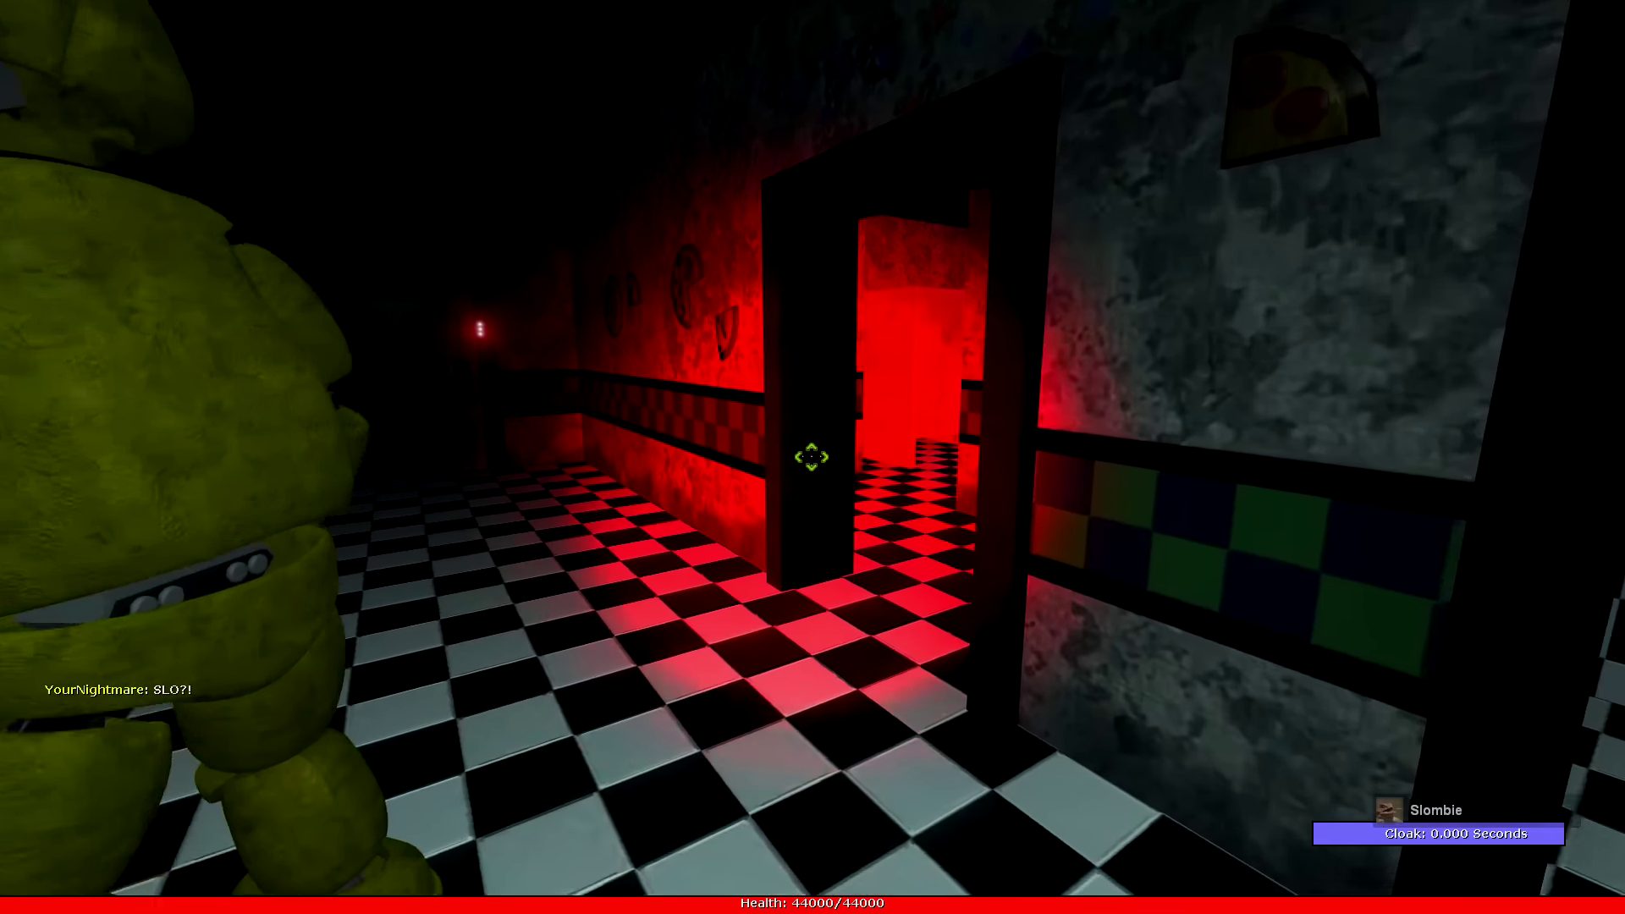
pyautogui.press('w')
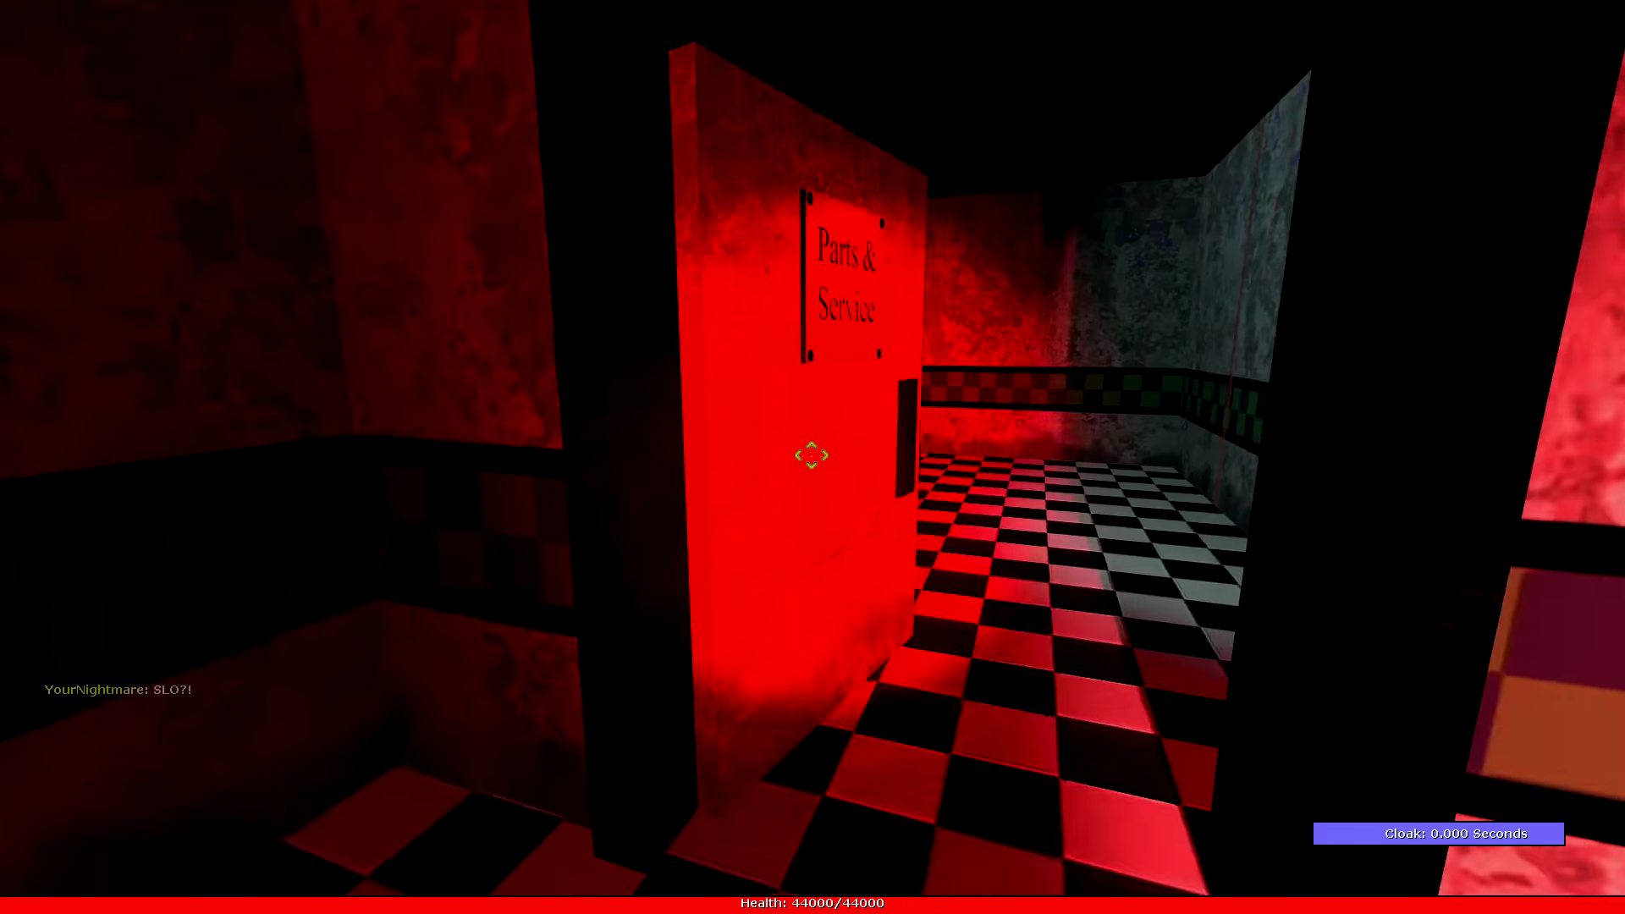
pyautogui.press('w')
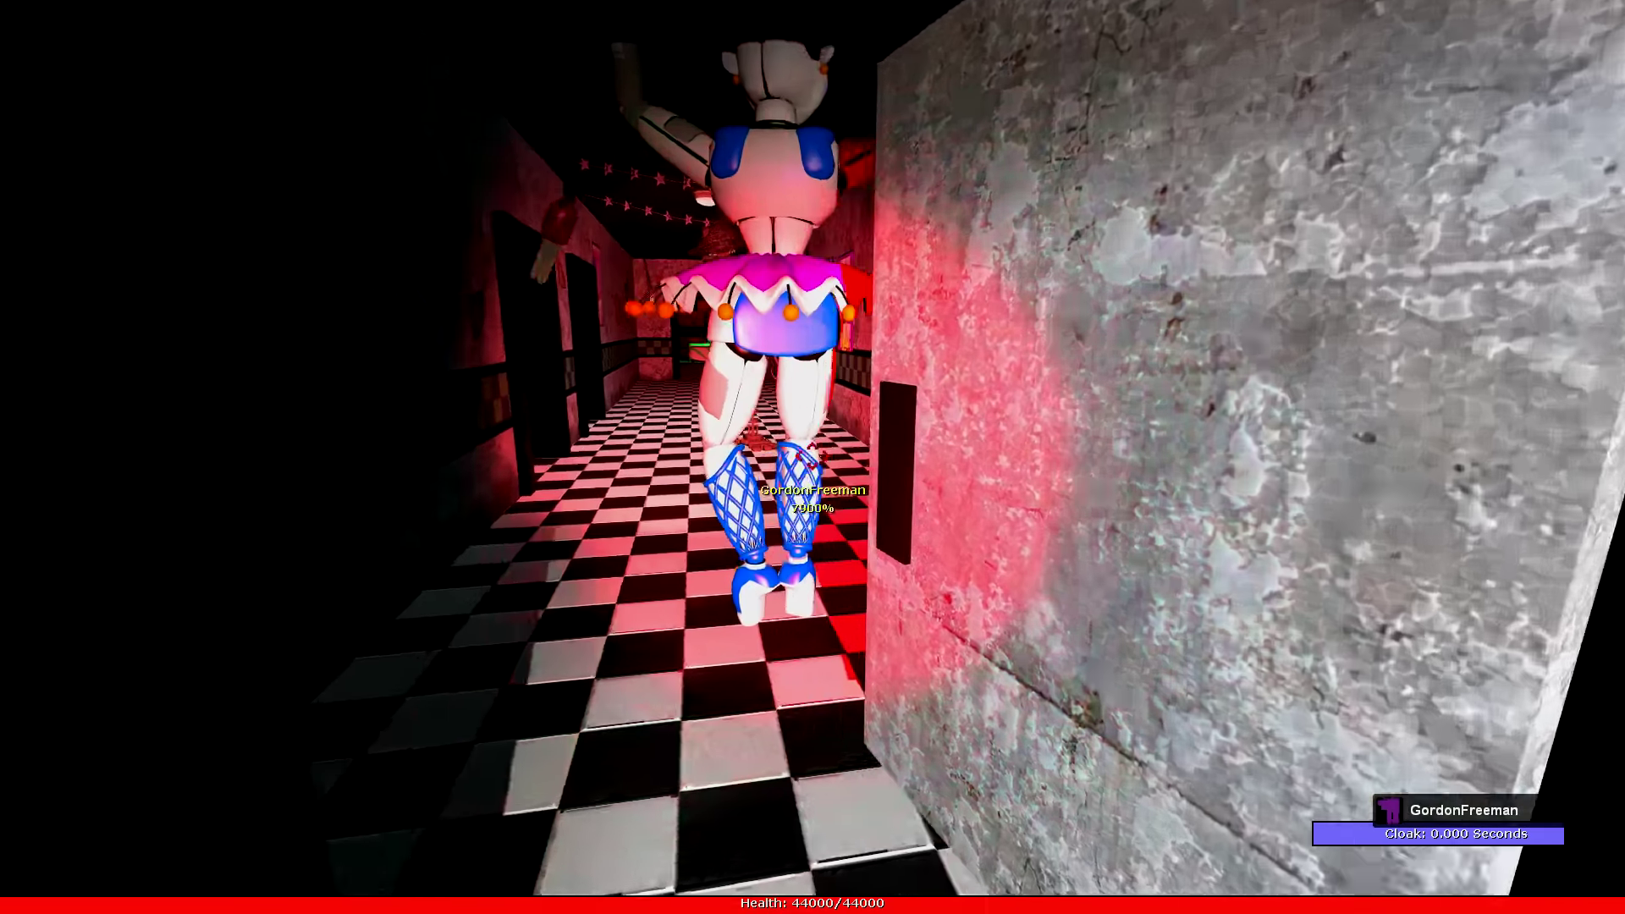
pyautogui.press('w')
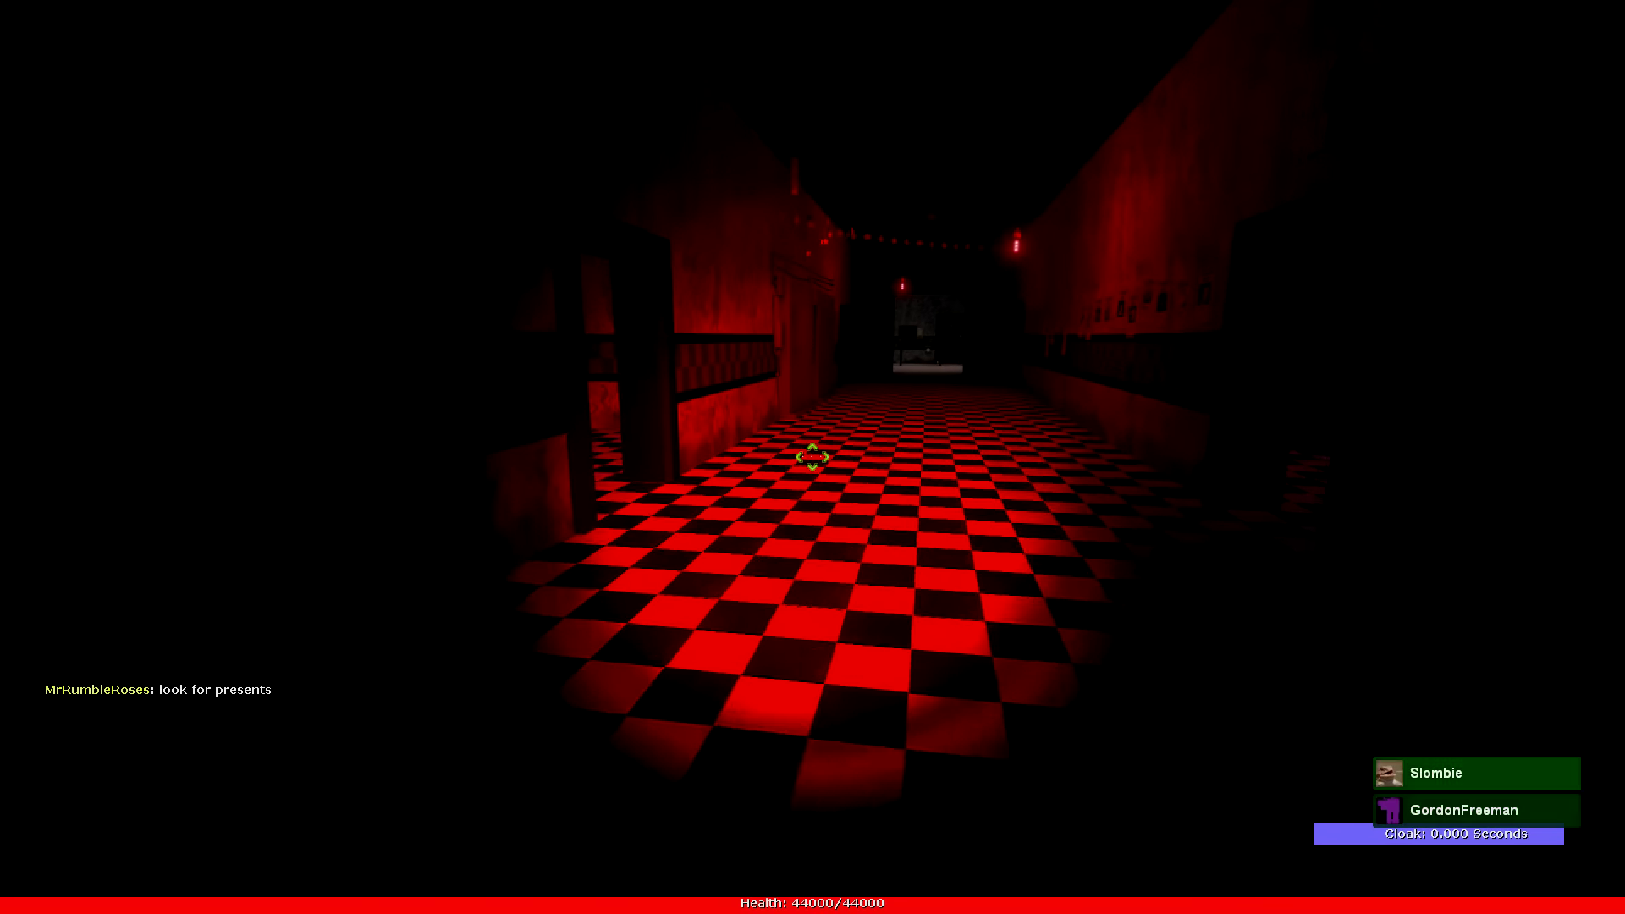
# Enter the party room with the flashlight off and circle the red gift box table
pyautogui.press('w')
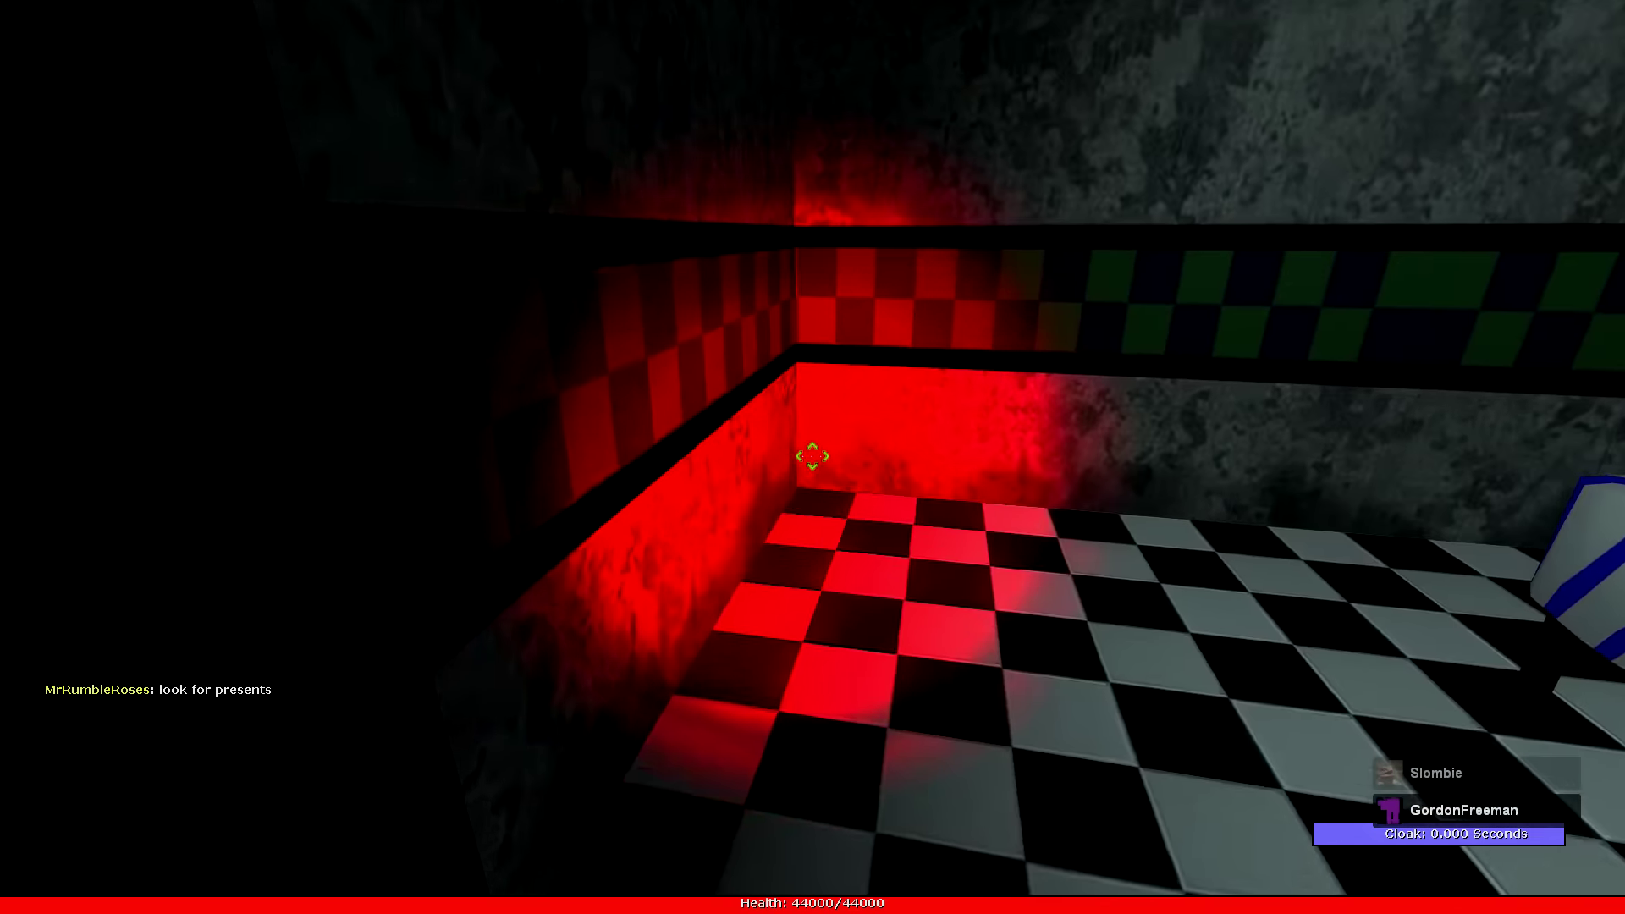
pyautogui.press('w')
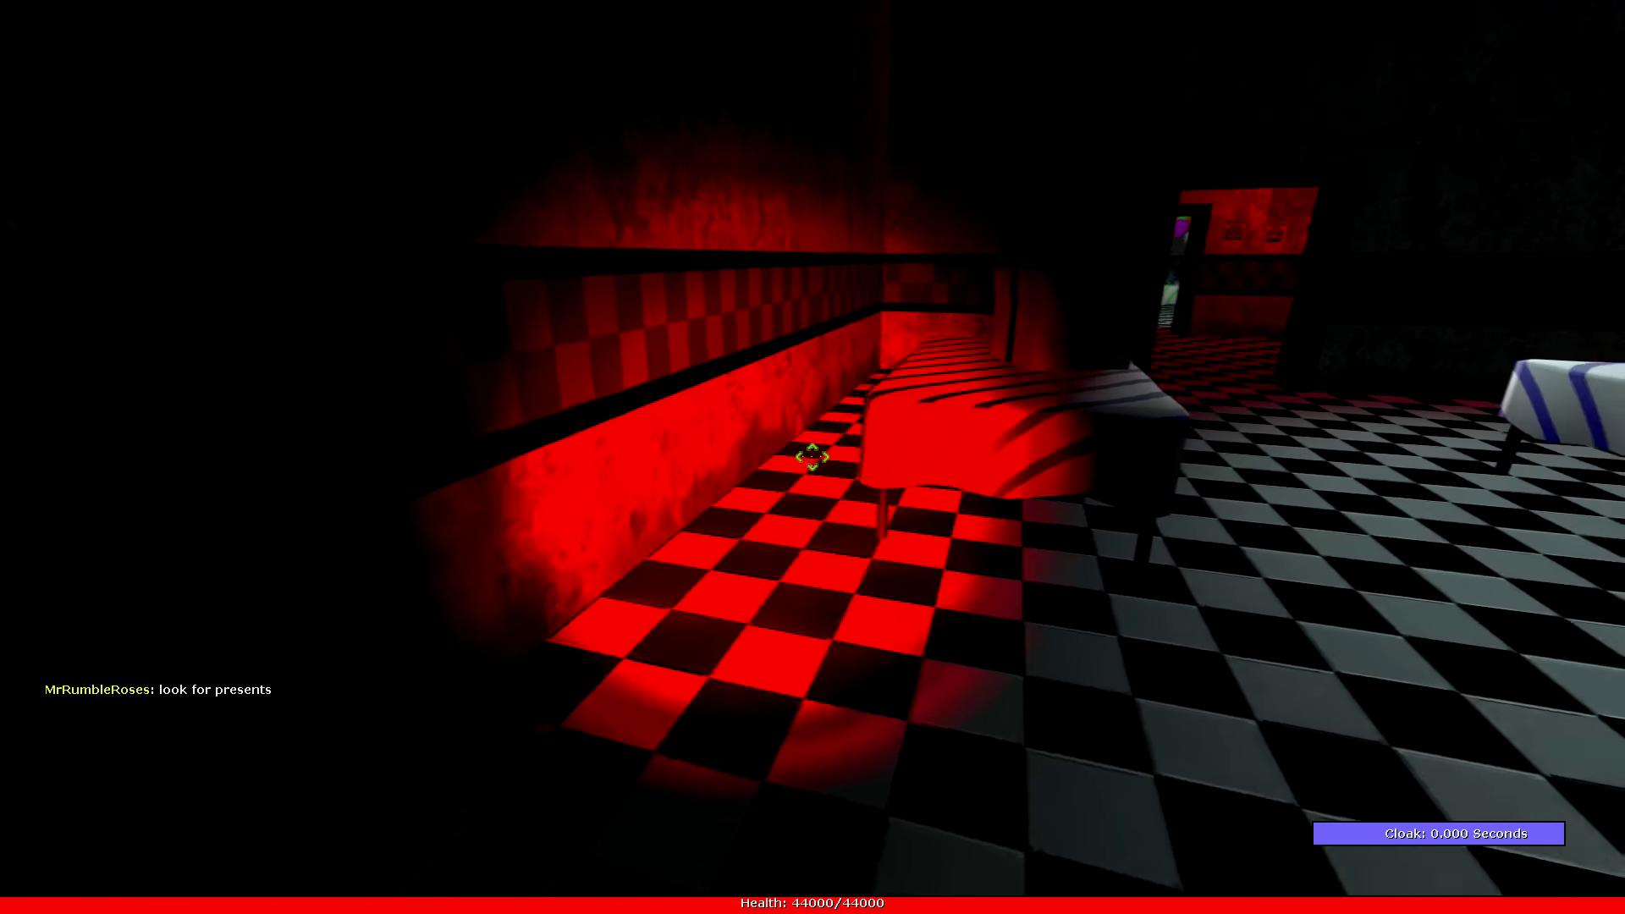
pyautogui.press('w')
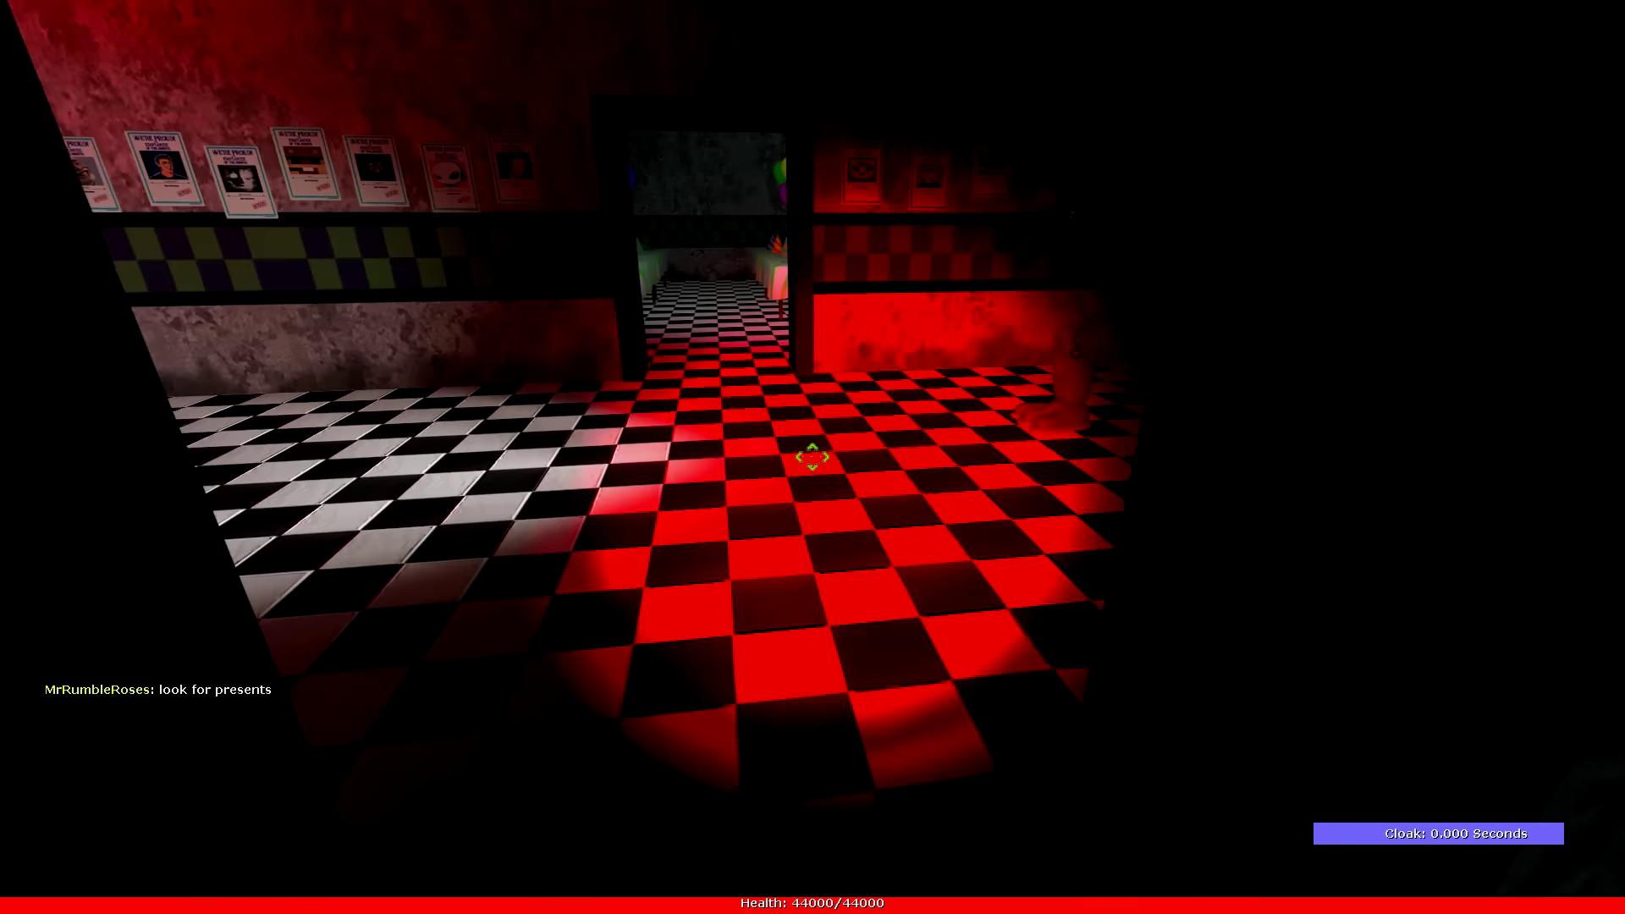
pyautogui.press('w')
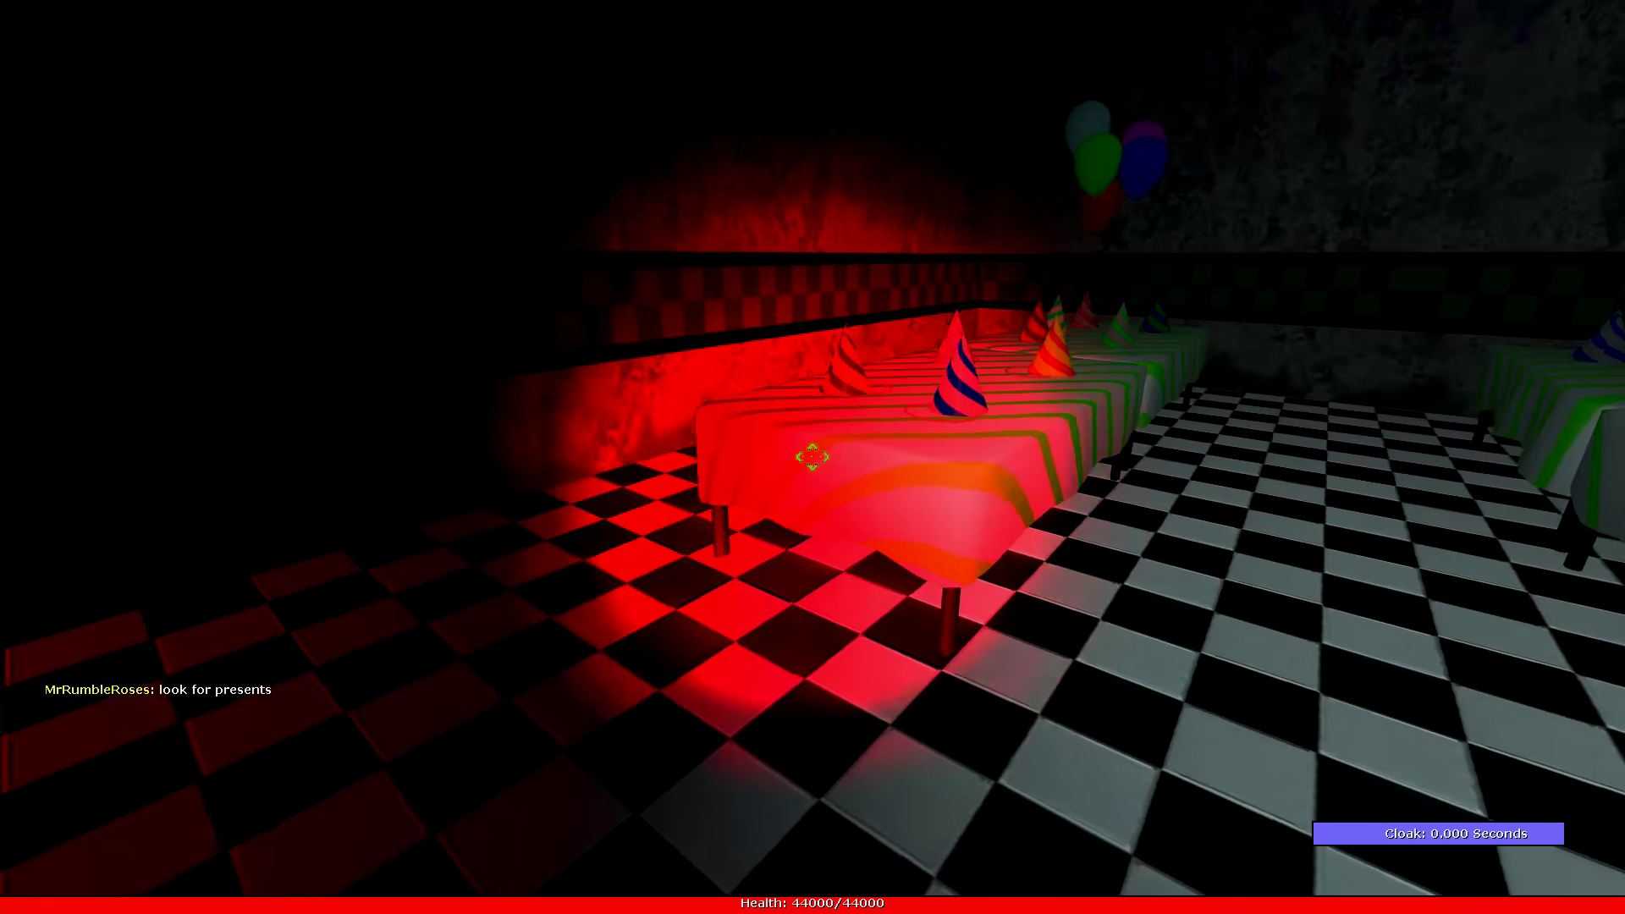
pyautogui.press('w')
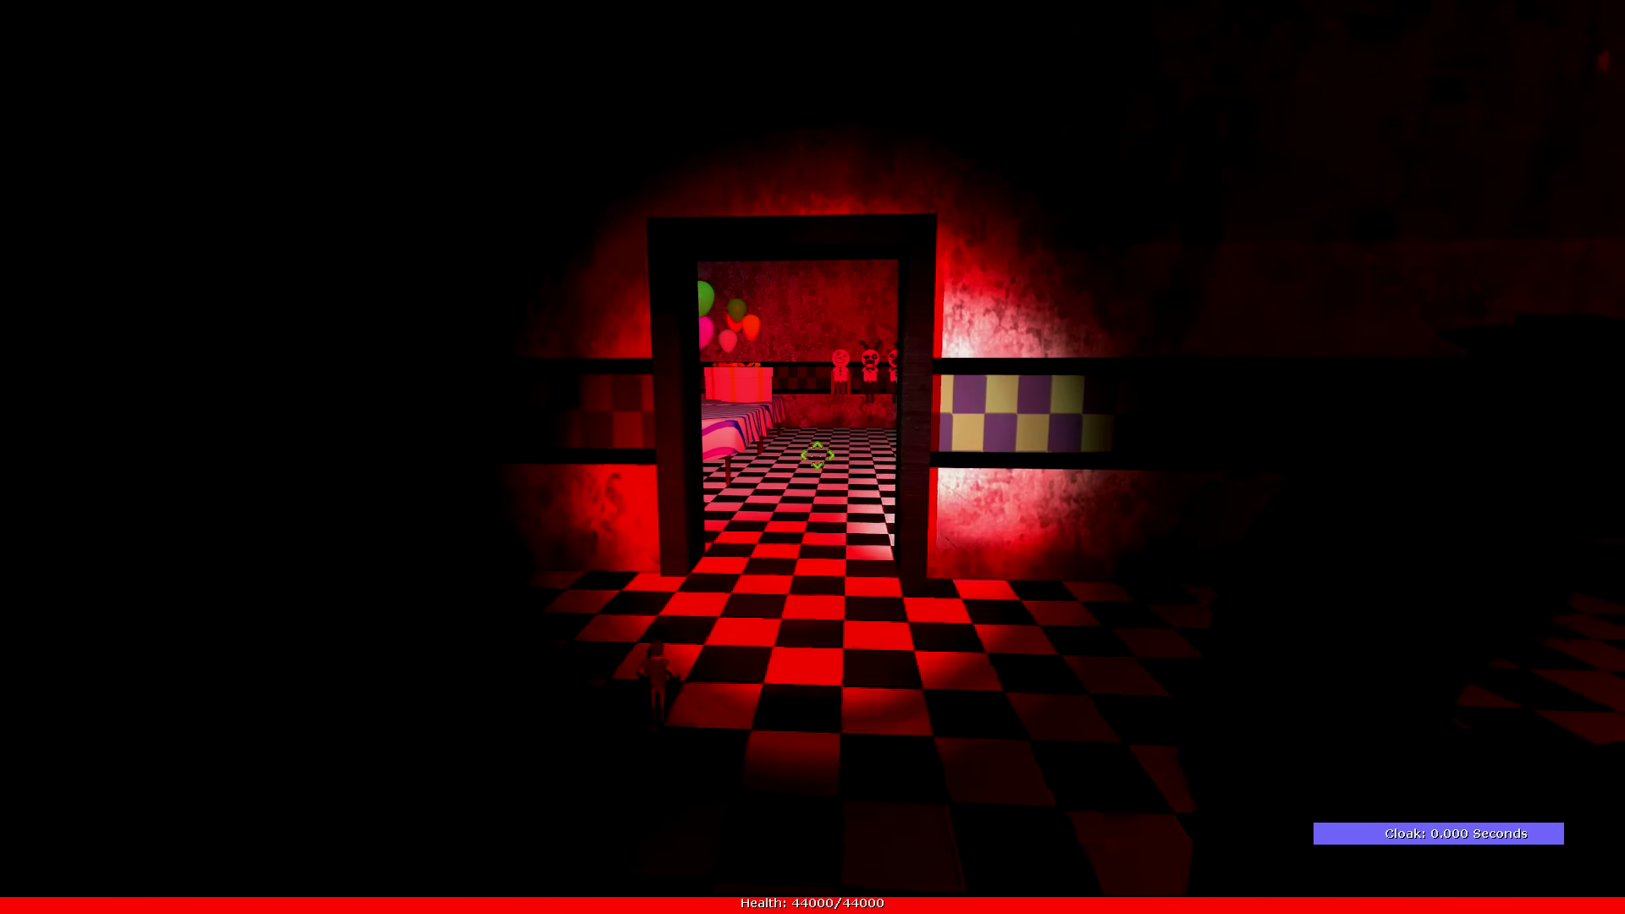
pyautogui.press('w')
pyautogui.press('w')
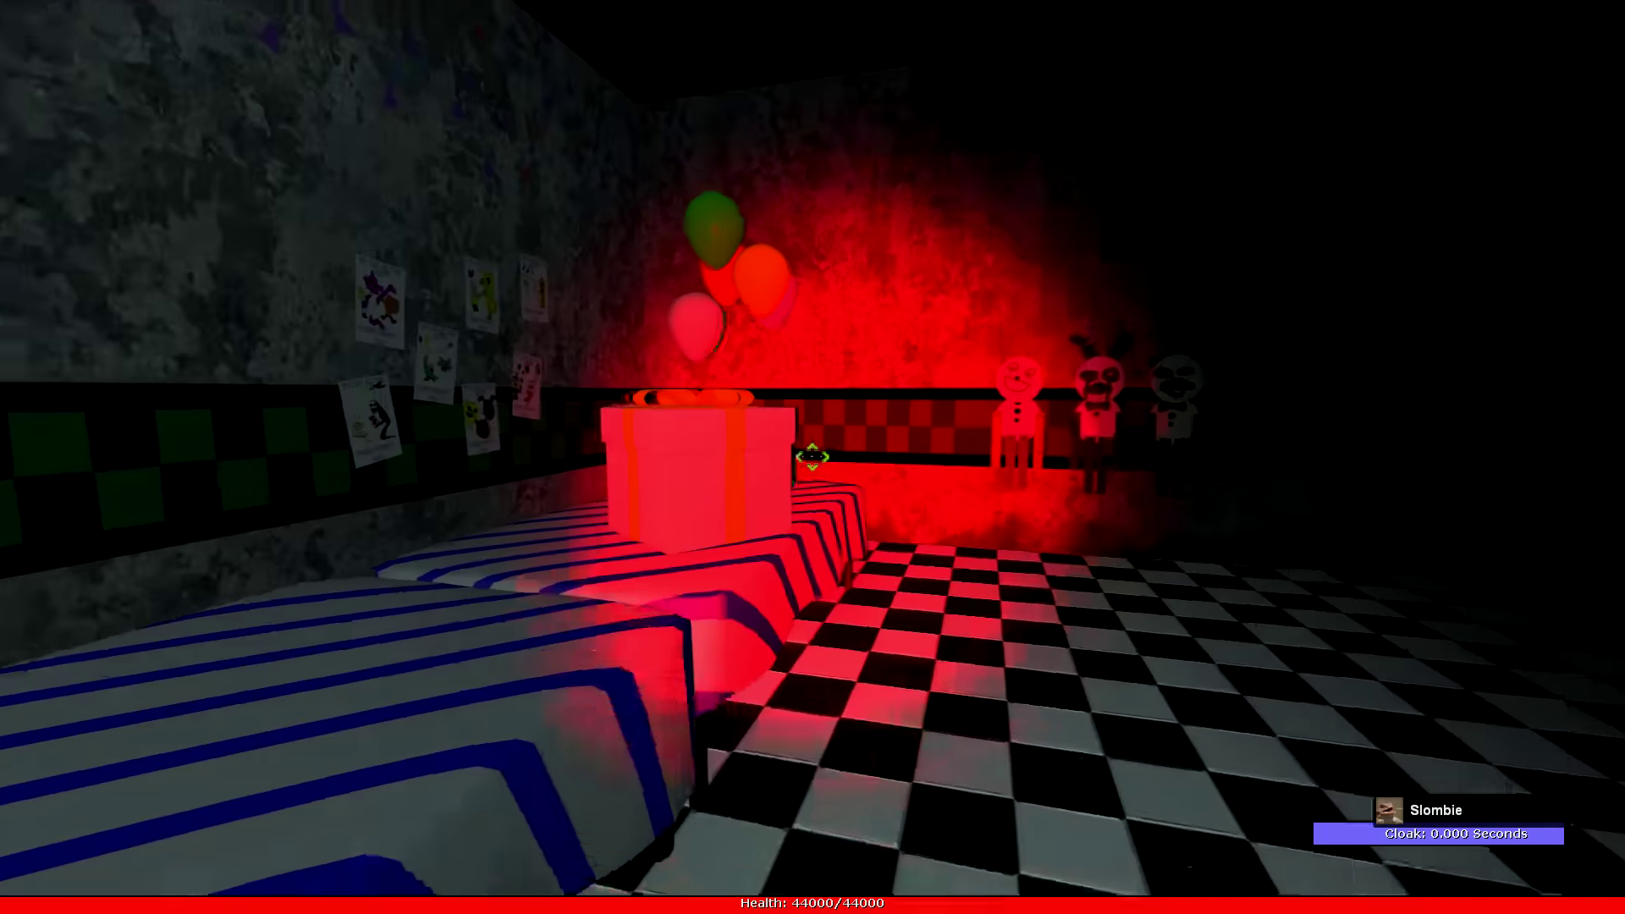
pyautogui.press('w')
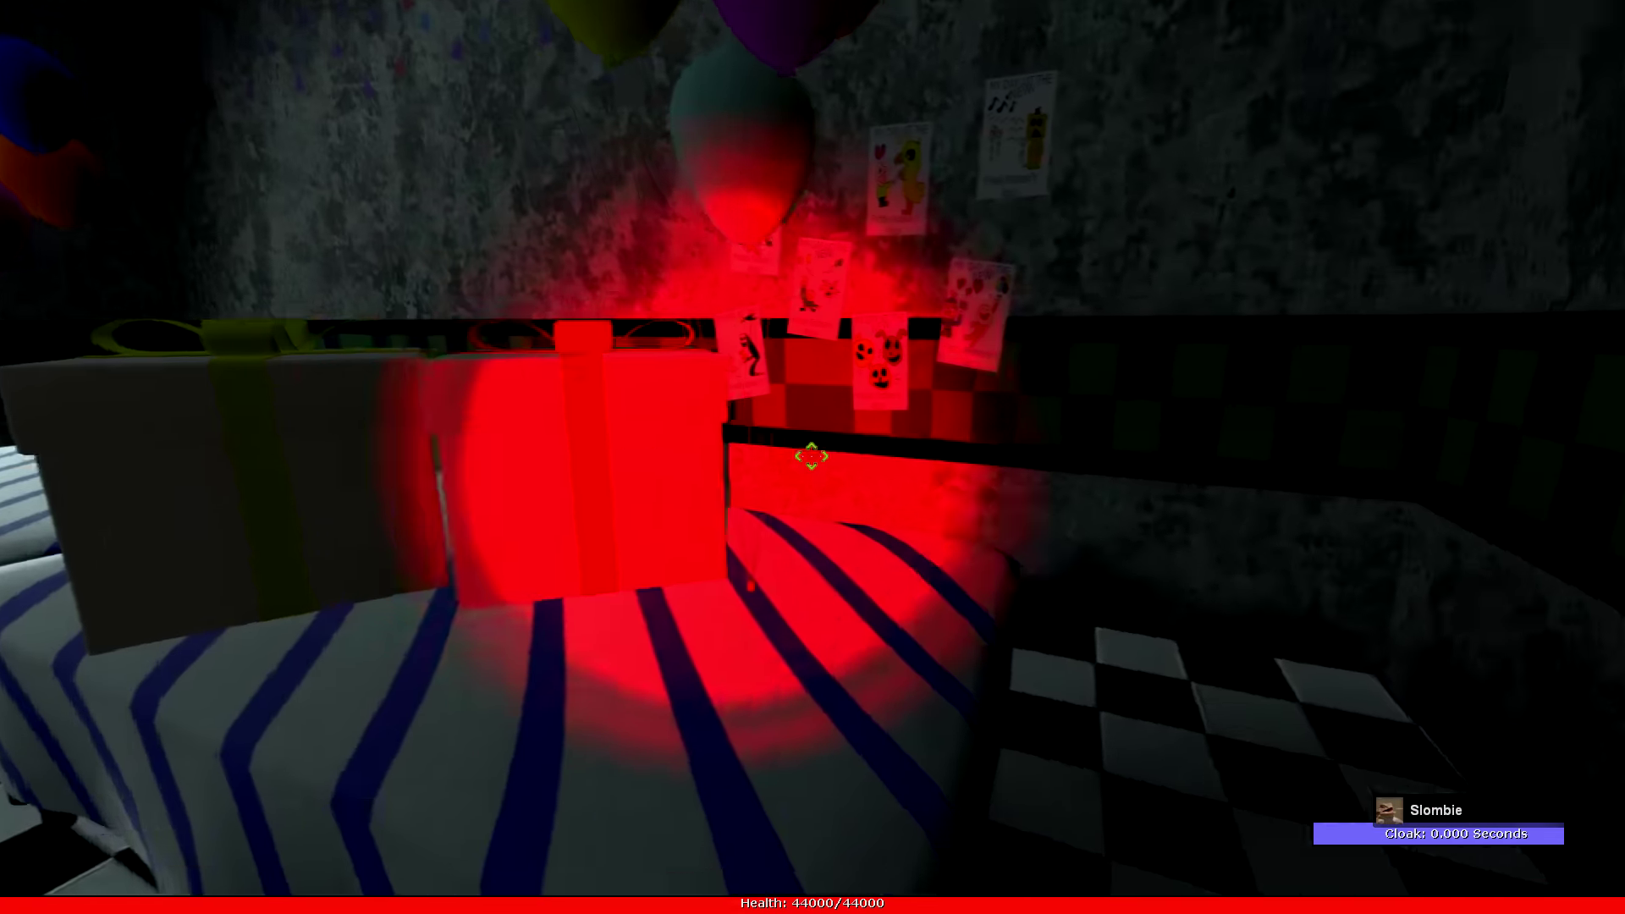
pyautogui.press('w')
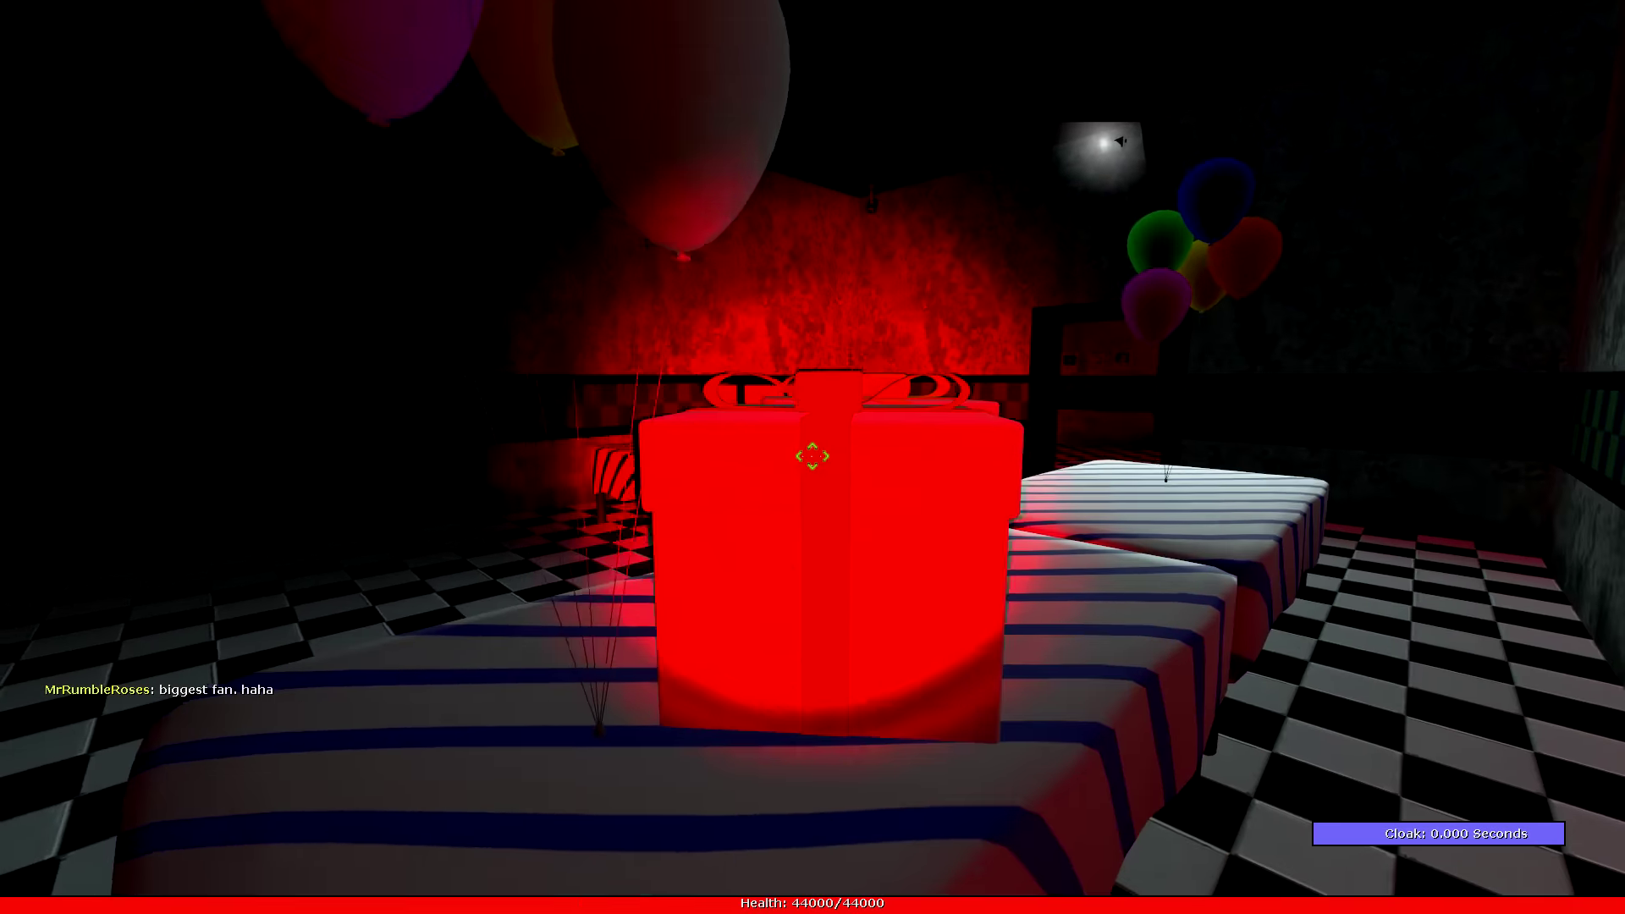
pyautogui.press('w')
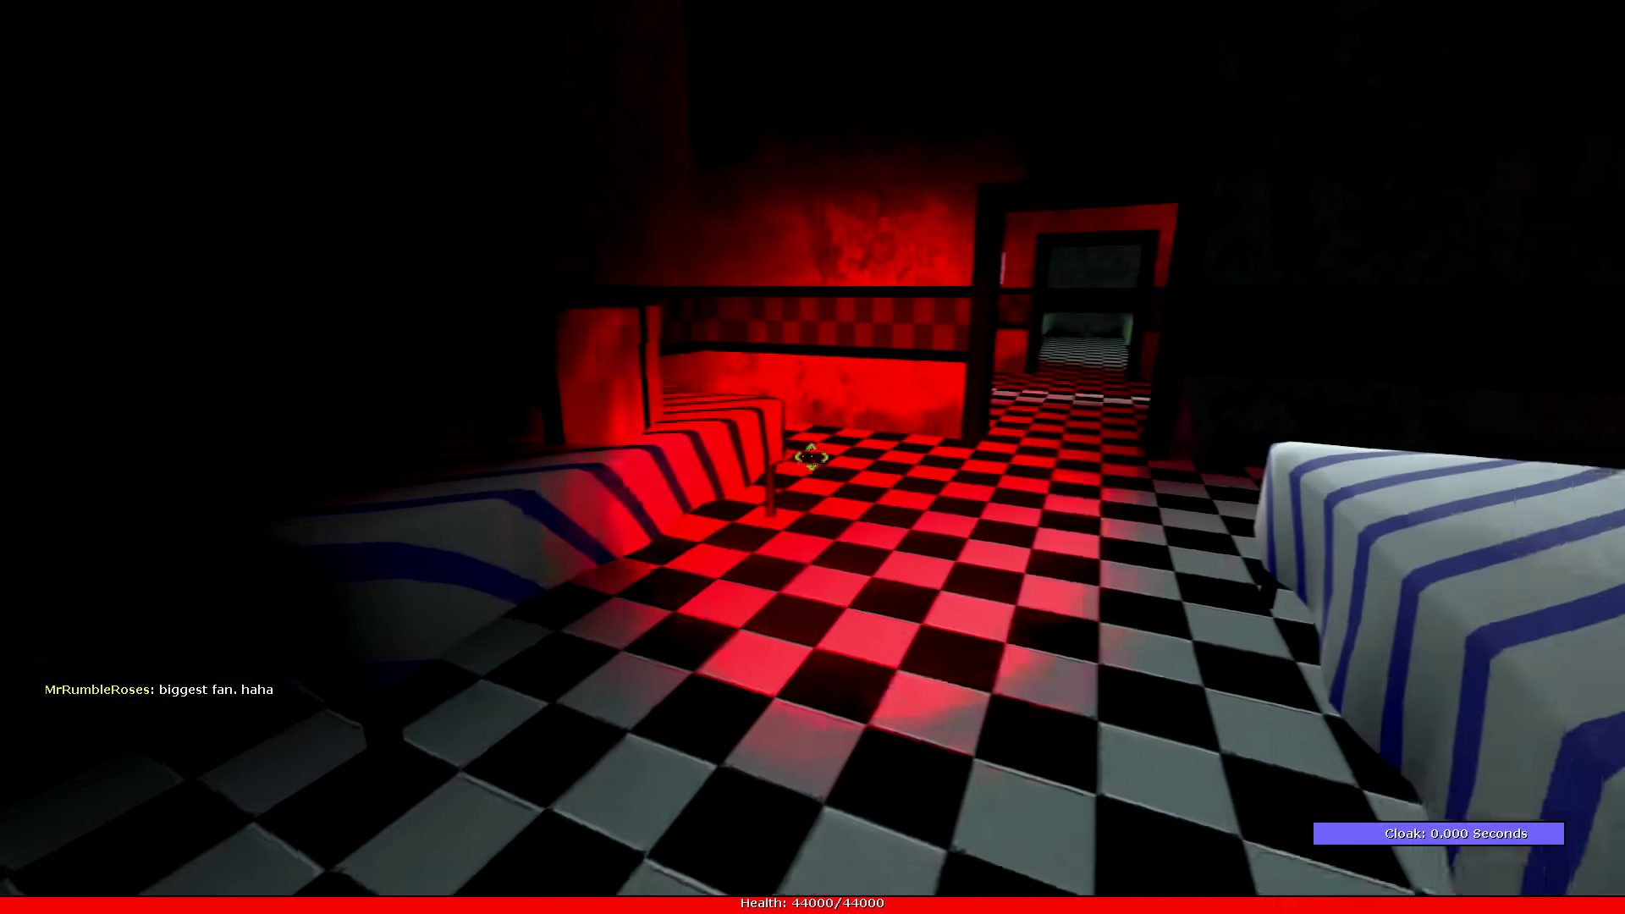
# Head past the balloon table toward the arcade machines and open the spawn menu
pyautogui.press('w')
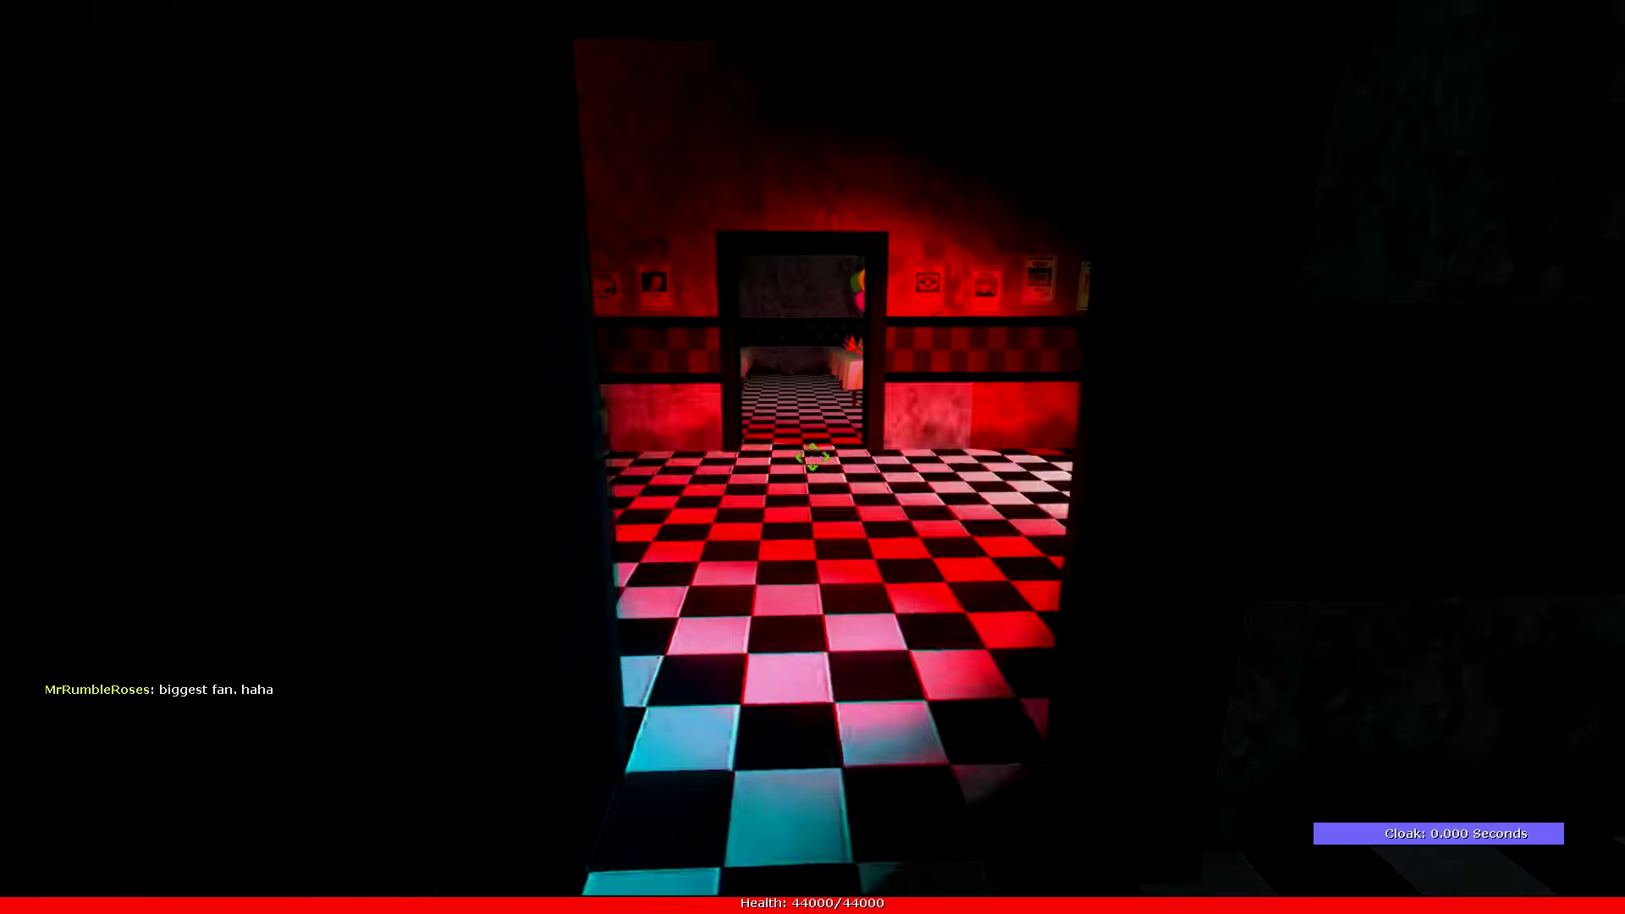
pyautogui.press('w')
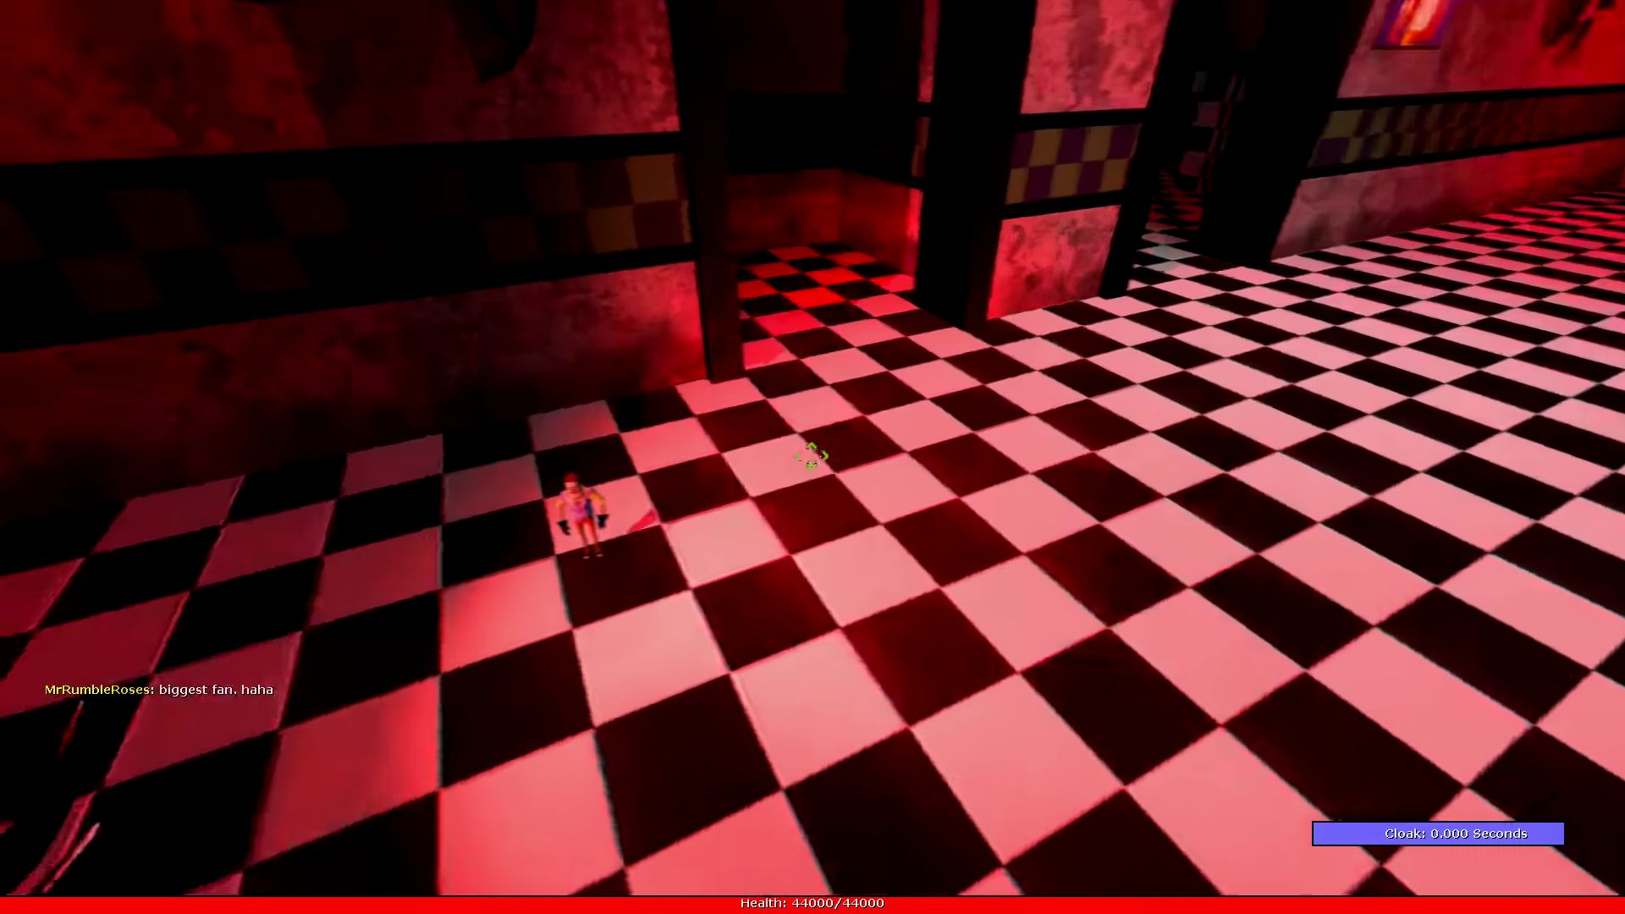
pyautogui.press('w')
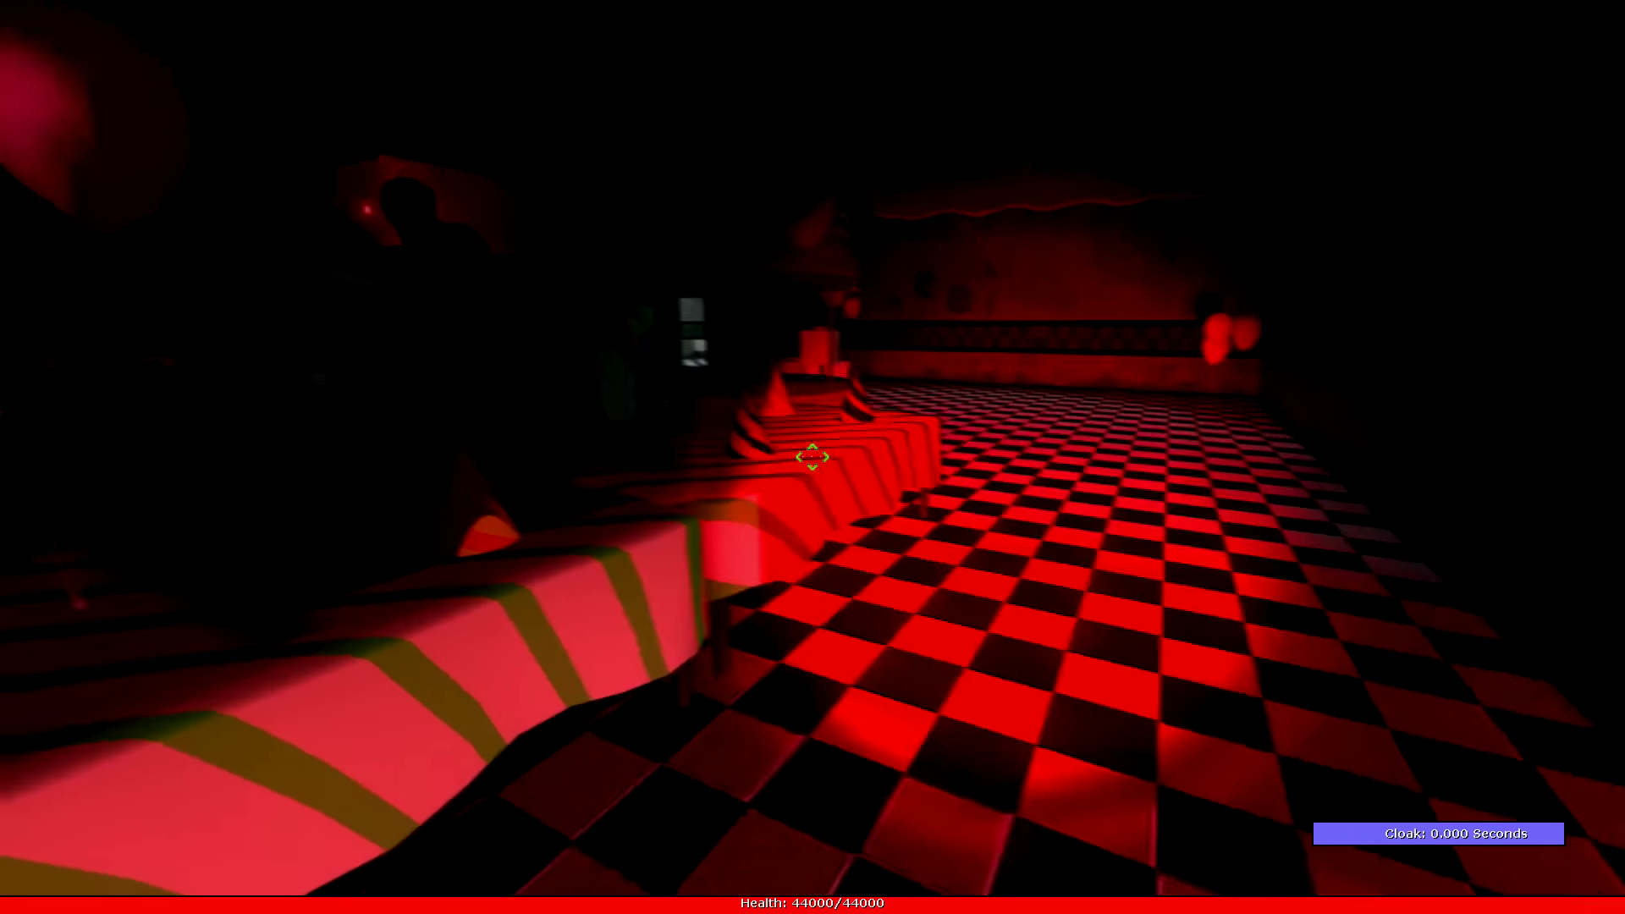
pyautogui.press('w')
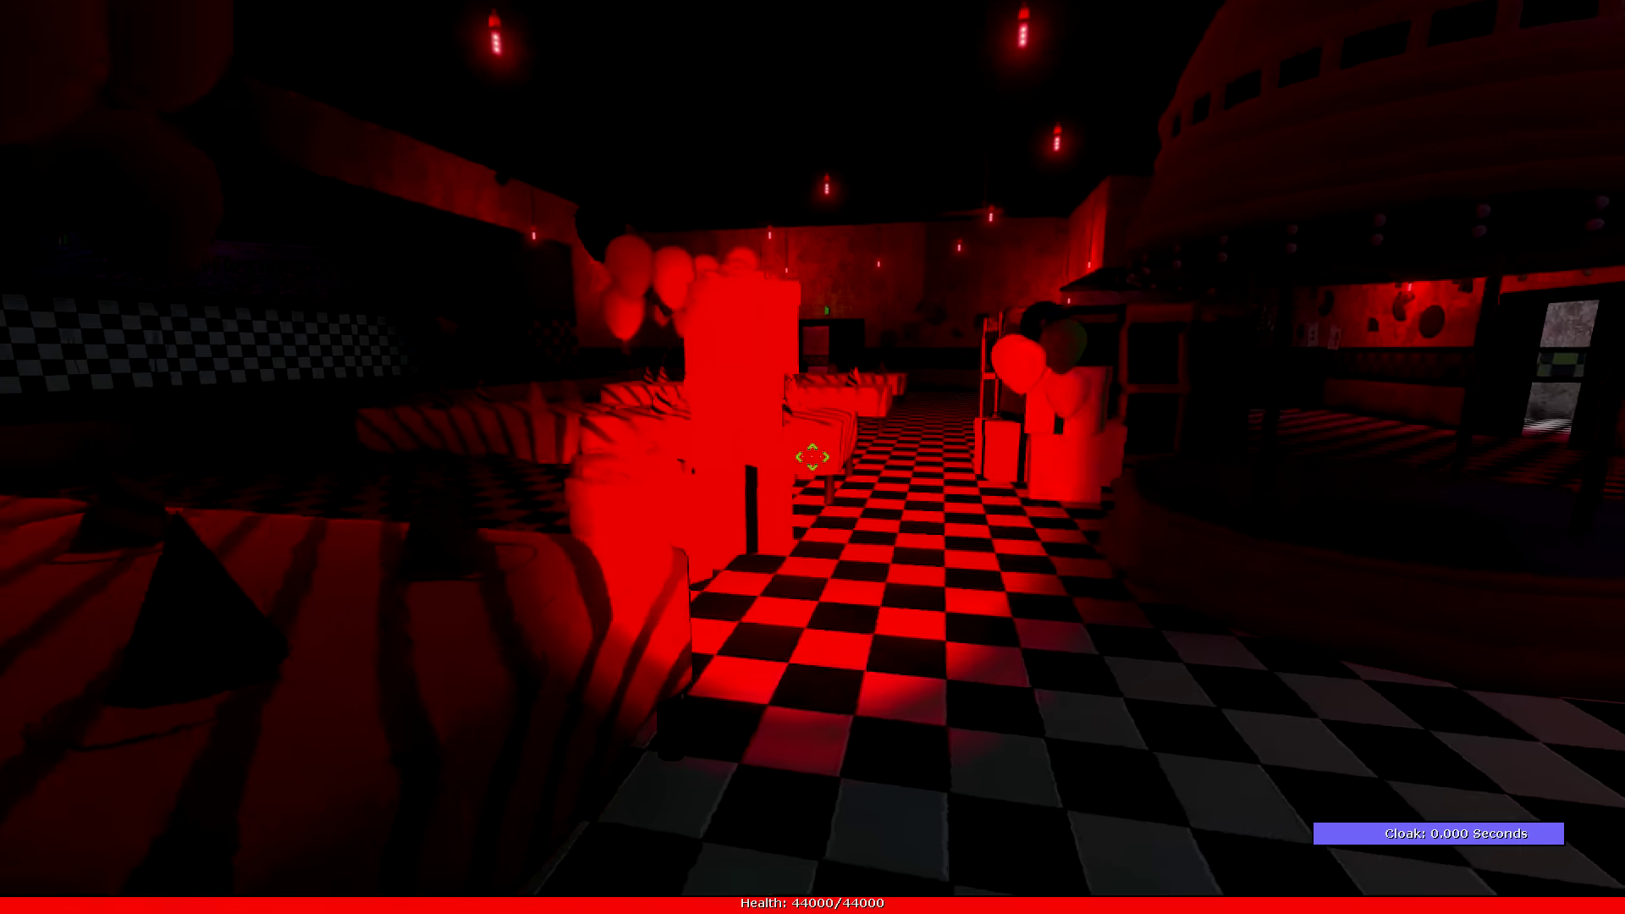
pyautogui.press('q')
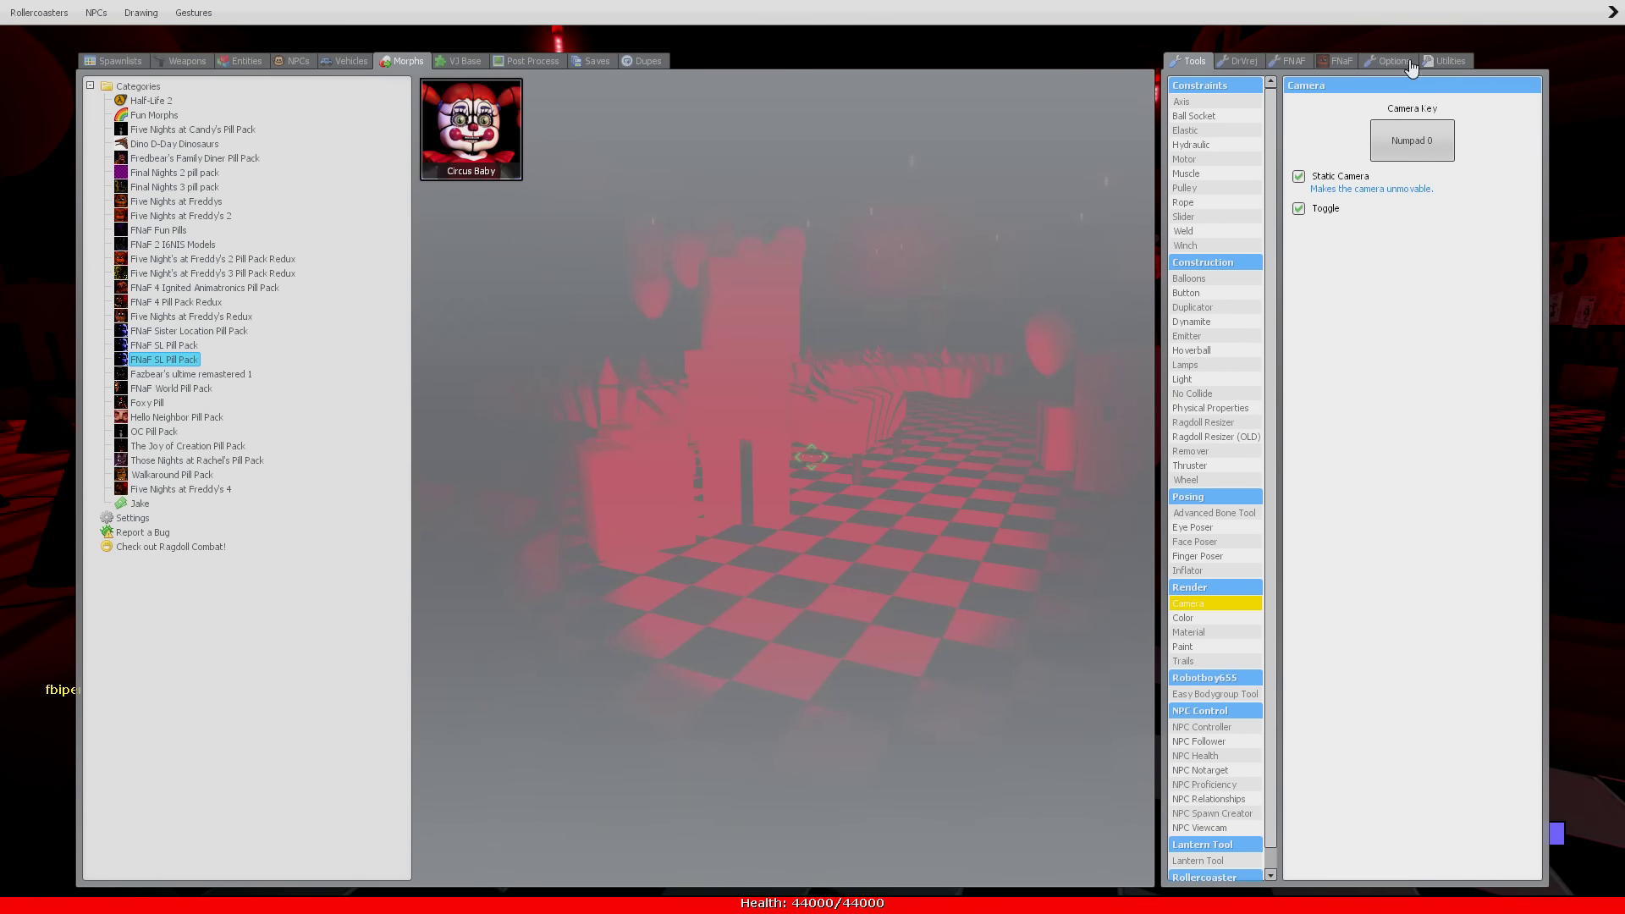
# Close the spawn menu and walk into the arcade room, looking around
pyautogui.press('f')
pyautogui.press('w')
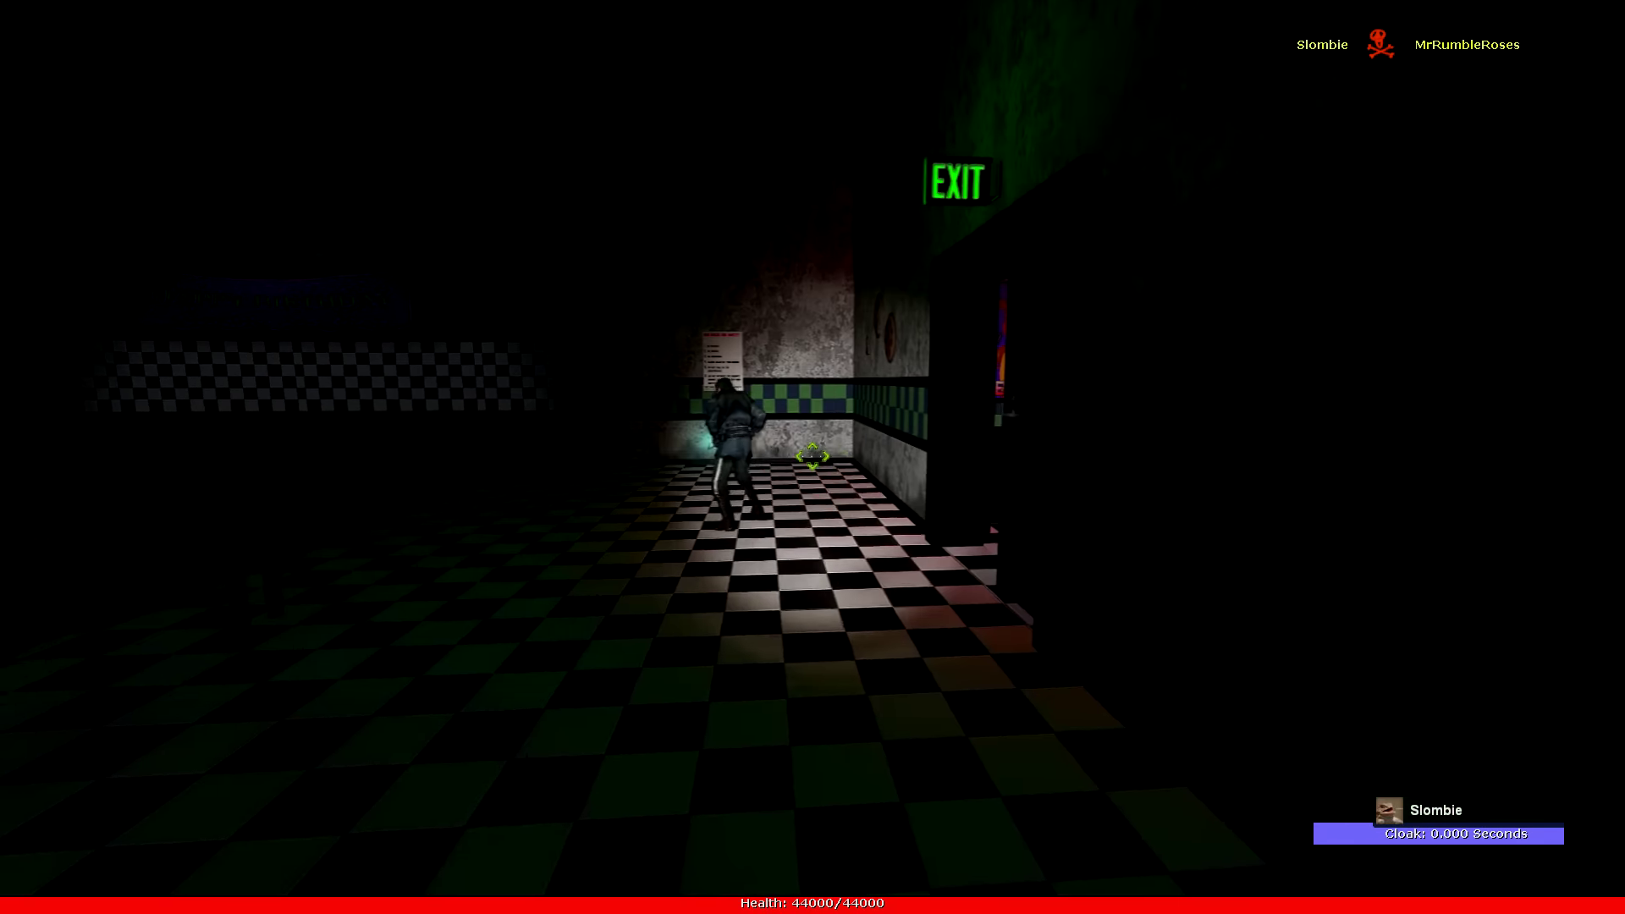
pyautogui.press('w')
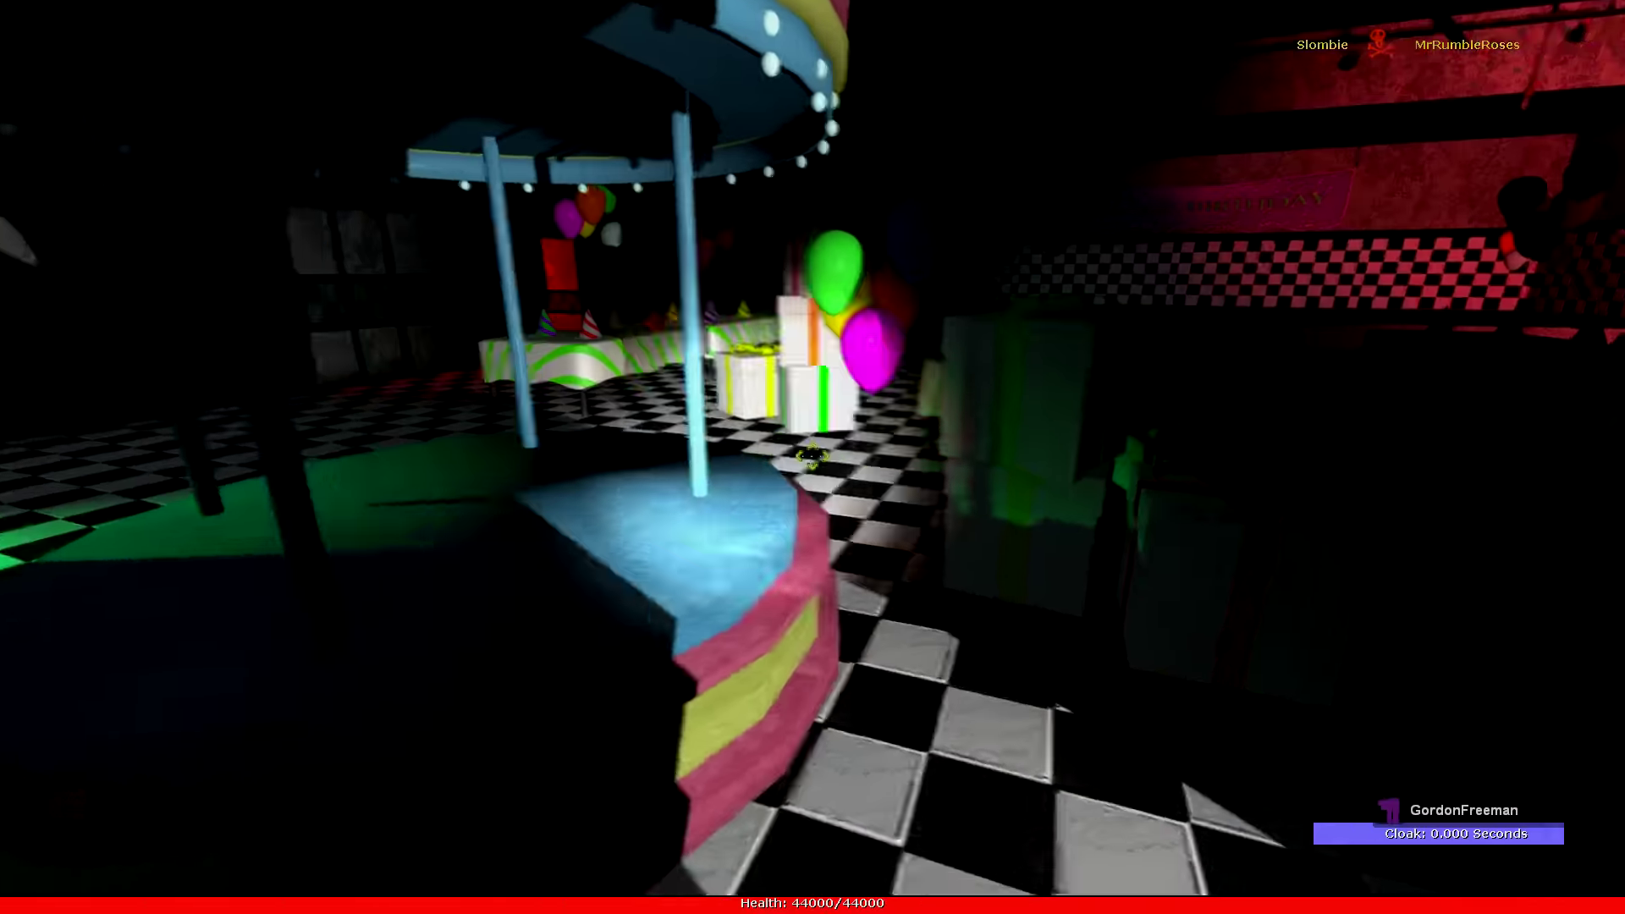
pyautogui.moveTo(812, 457); pyautogui.dragTo(813, 457)
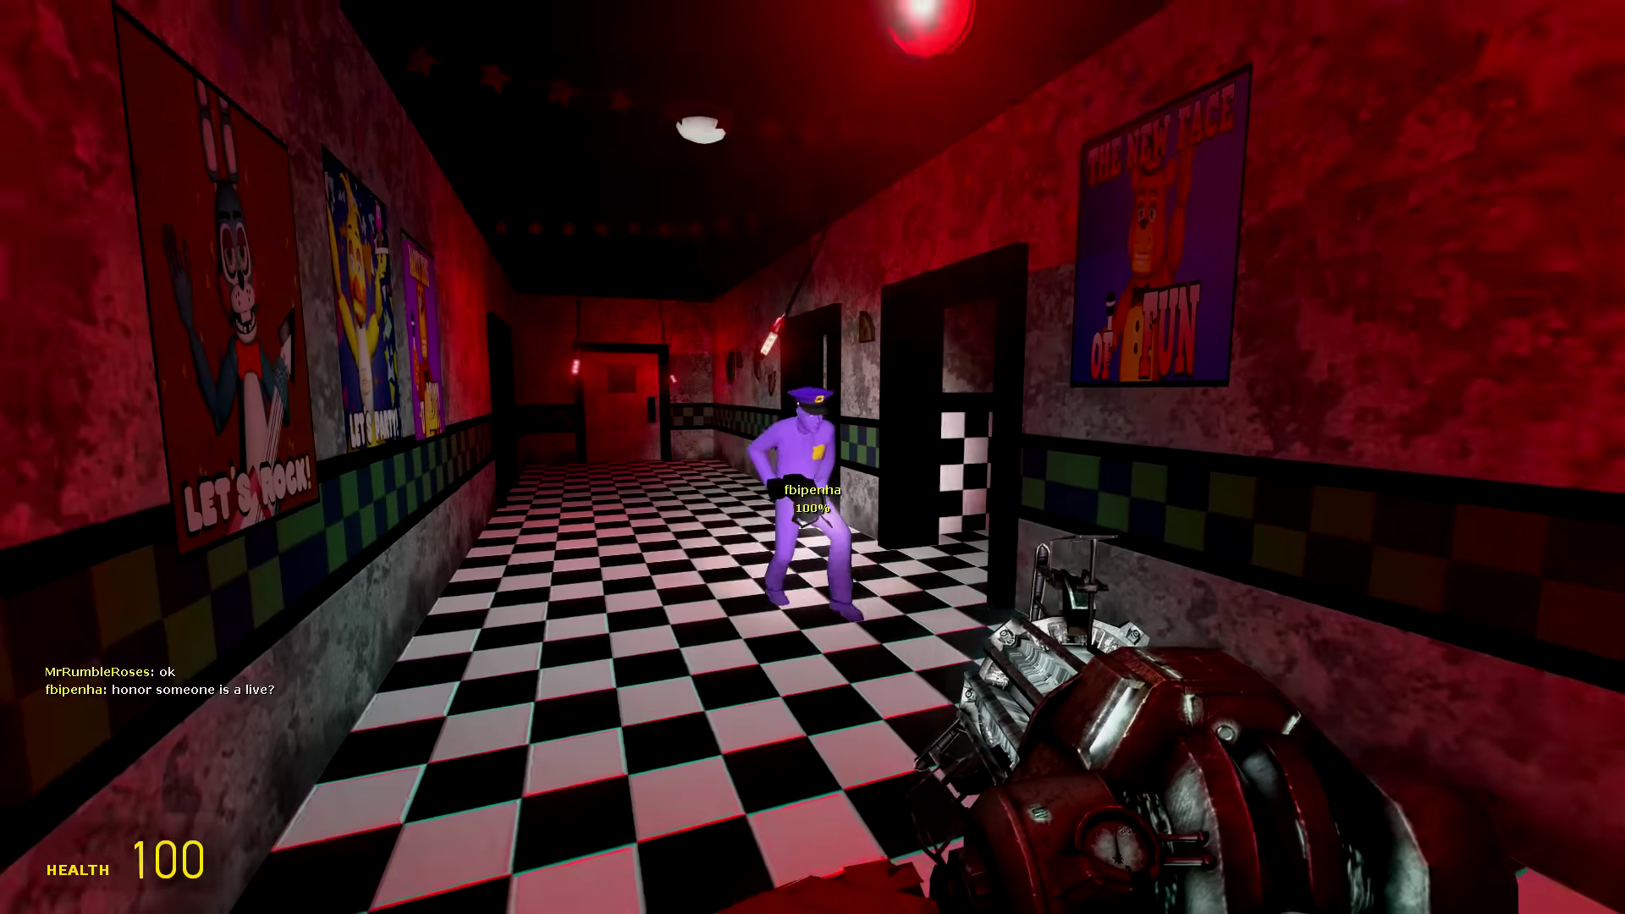
# Open the developer console over the game
pyautogui.press('`')
pyautogui.write('sv_Cheats')
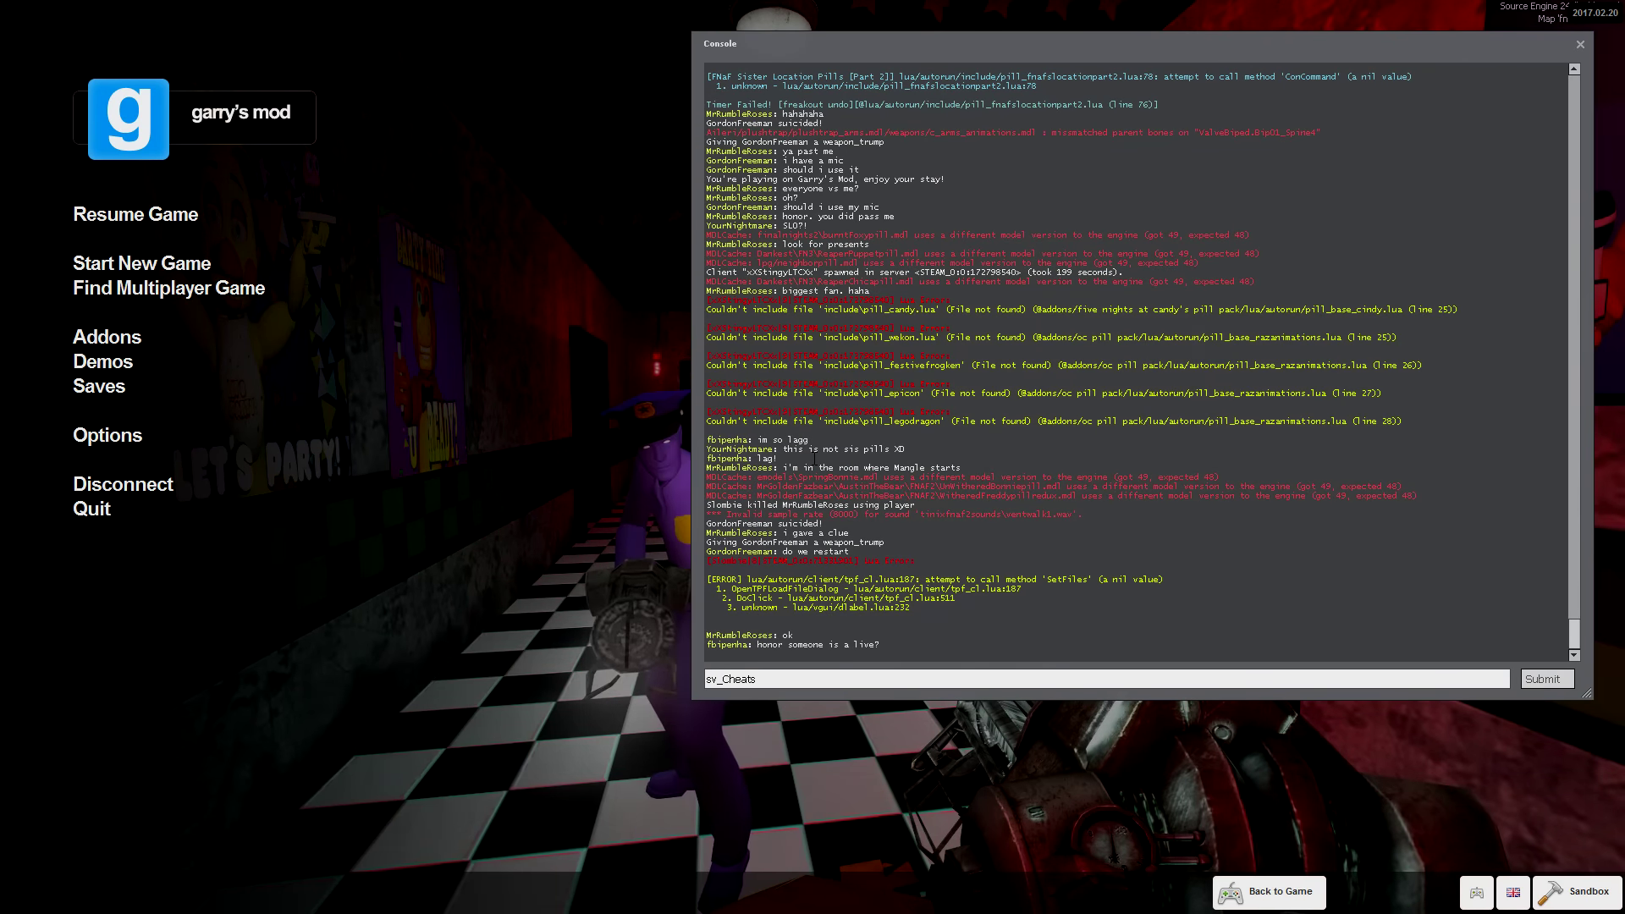
pyautogui.write('1')
# Submit the cheats command, close the console and bring up the Morphs settings page
pyautogui.press('Return')
pyautogui.press('`')
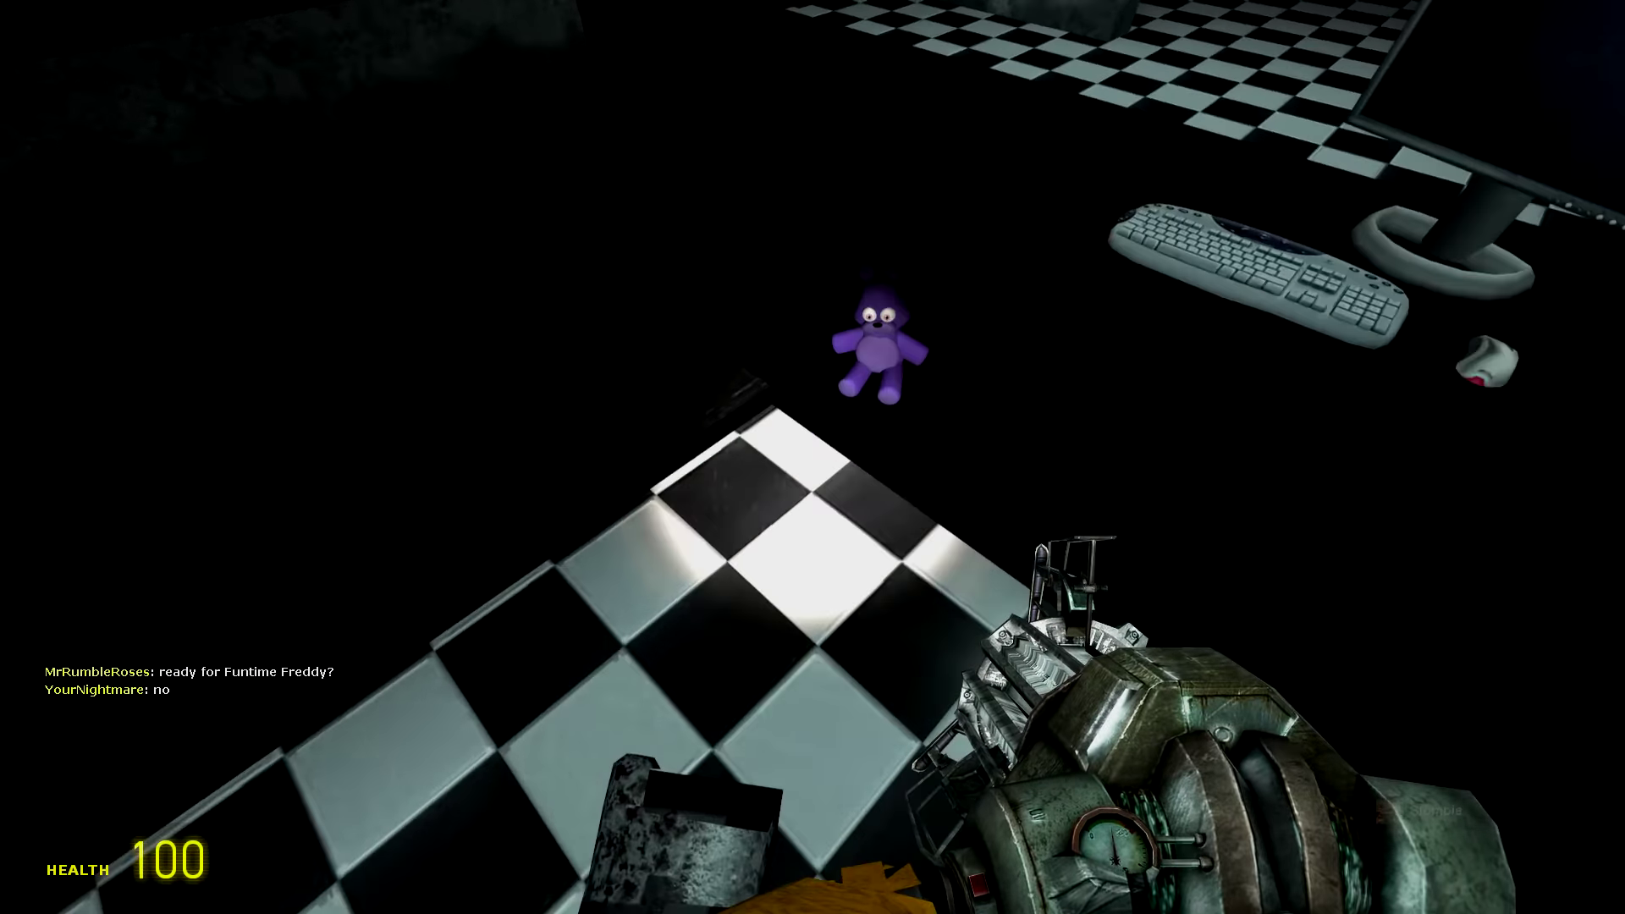
pyautogui.press('q')
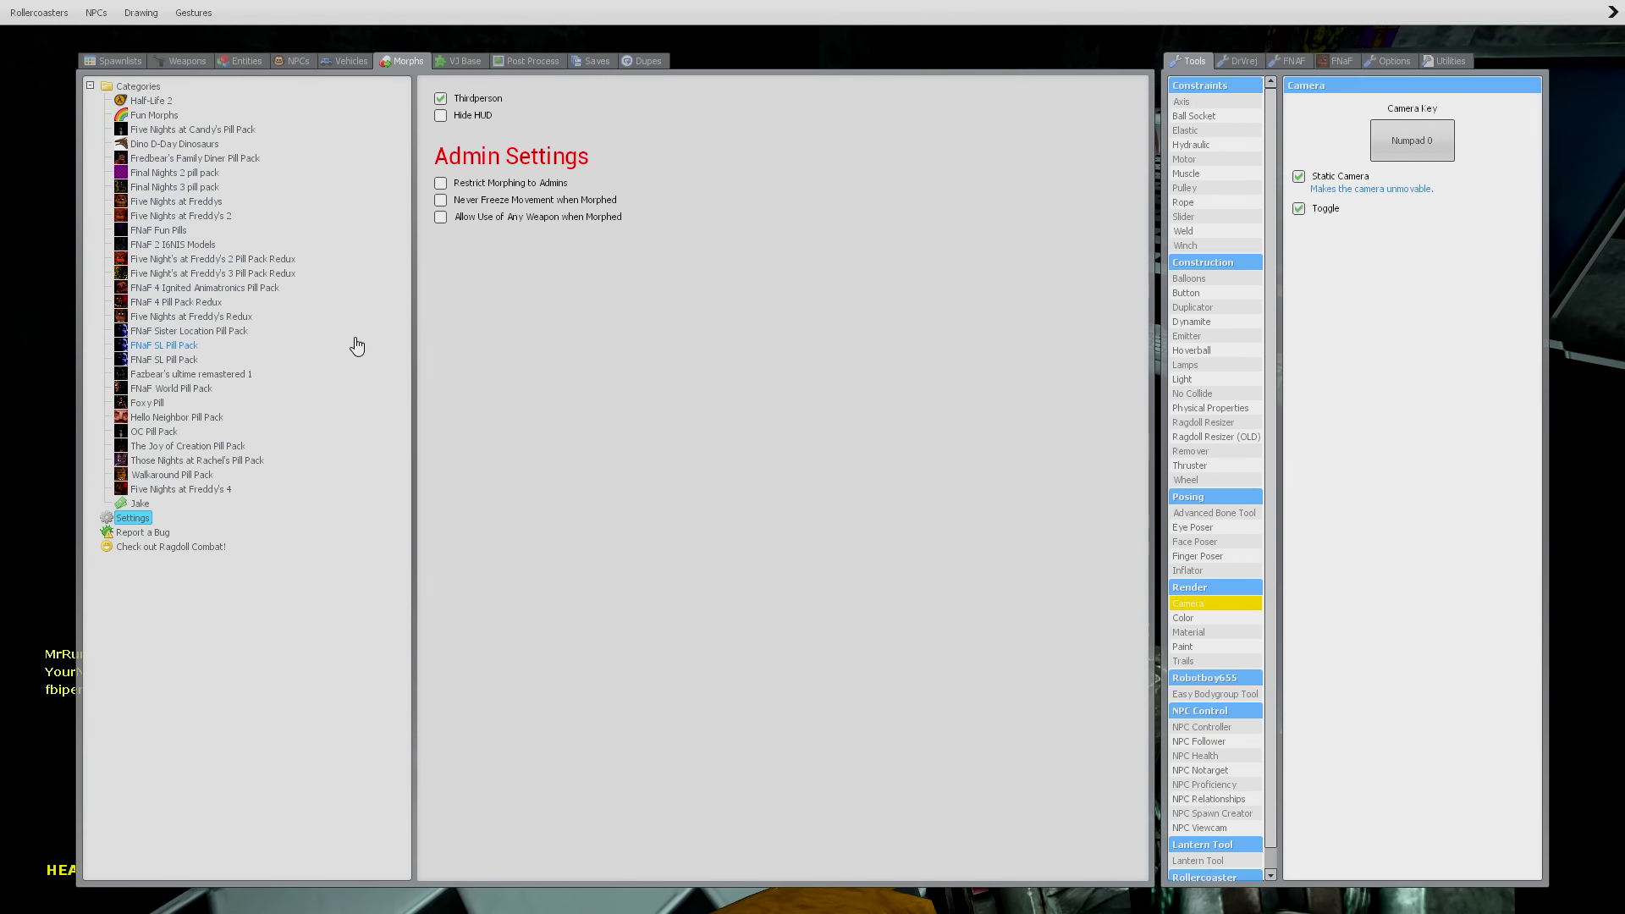
# Choose the plush skin from the Five Nights at Freddy's 4 morphs and return to the game
pyautogui.click(187, 491)
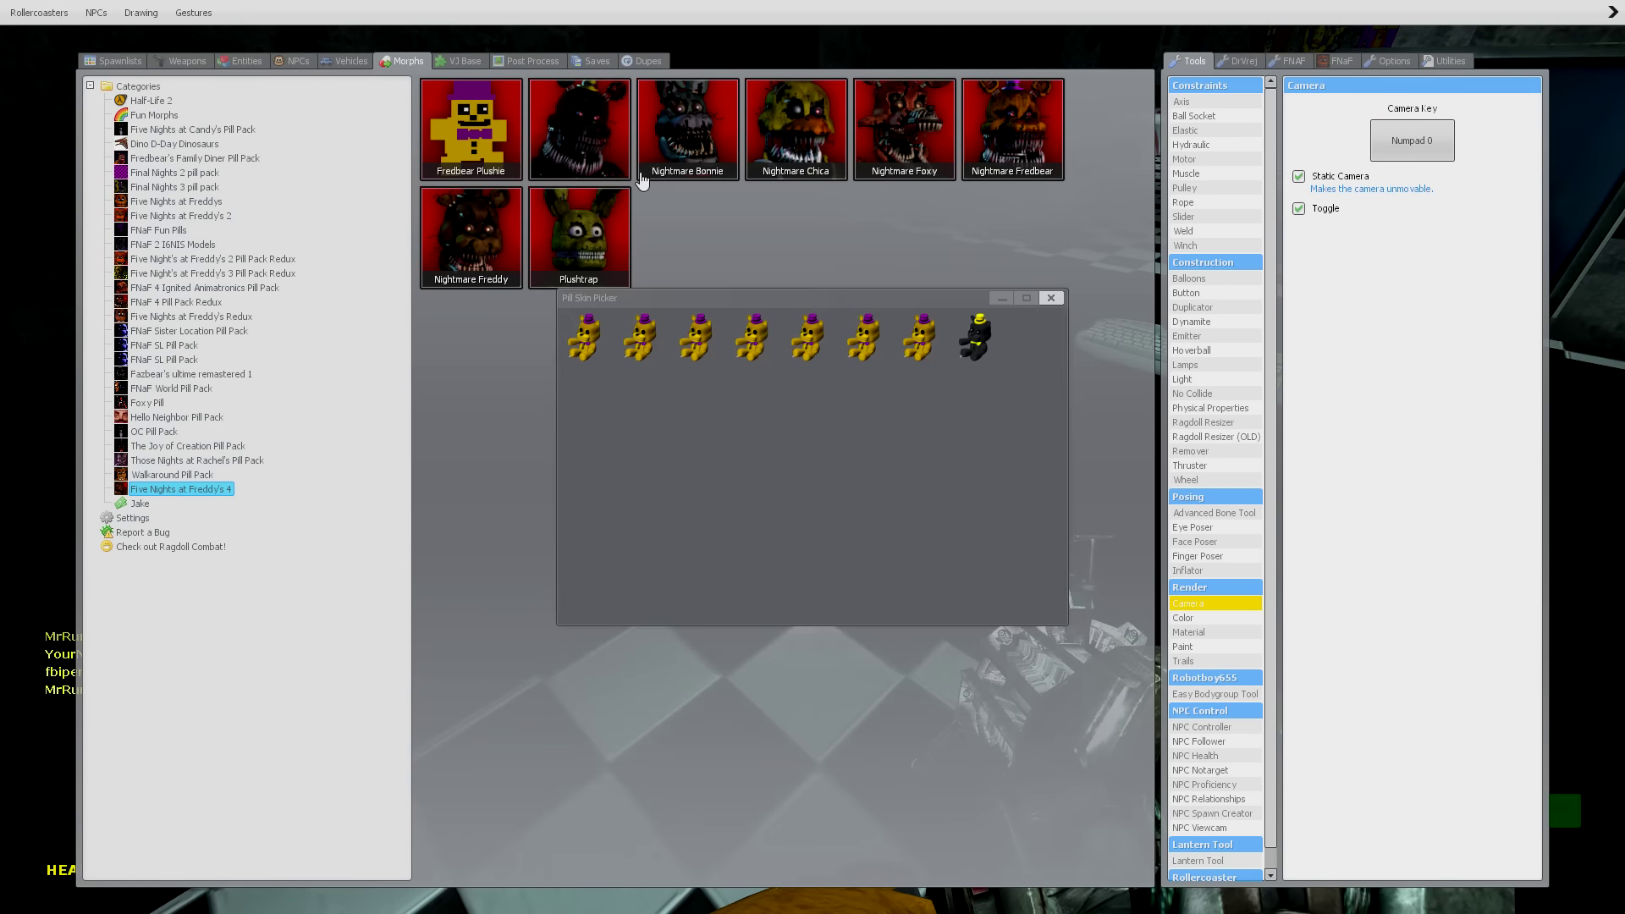
pyautogui.press('q')
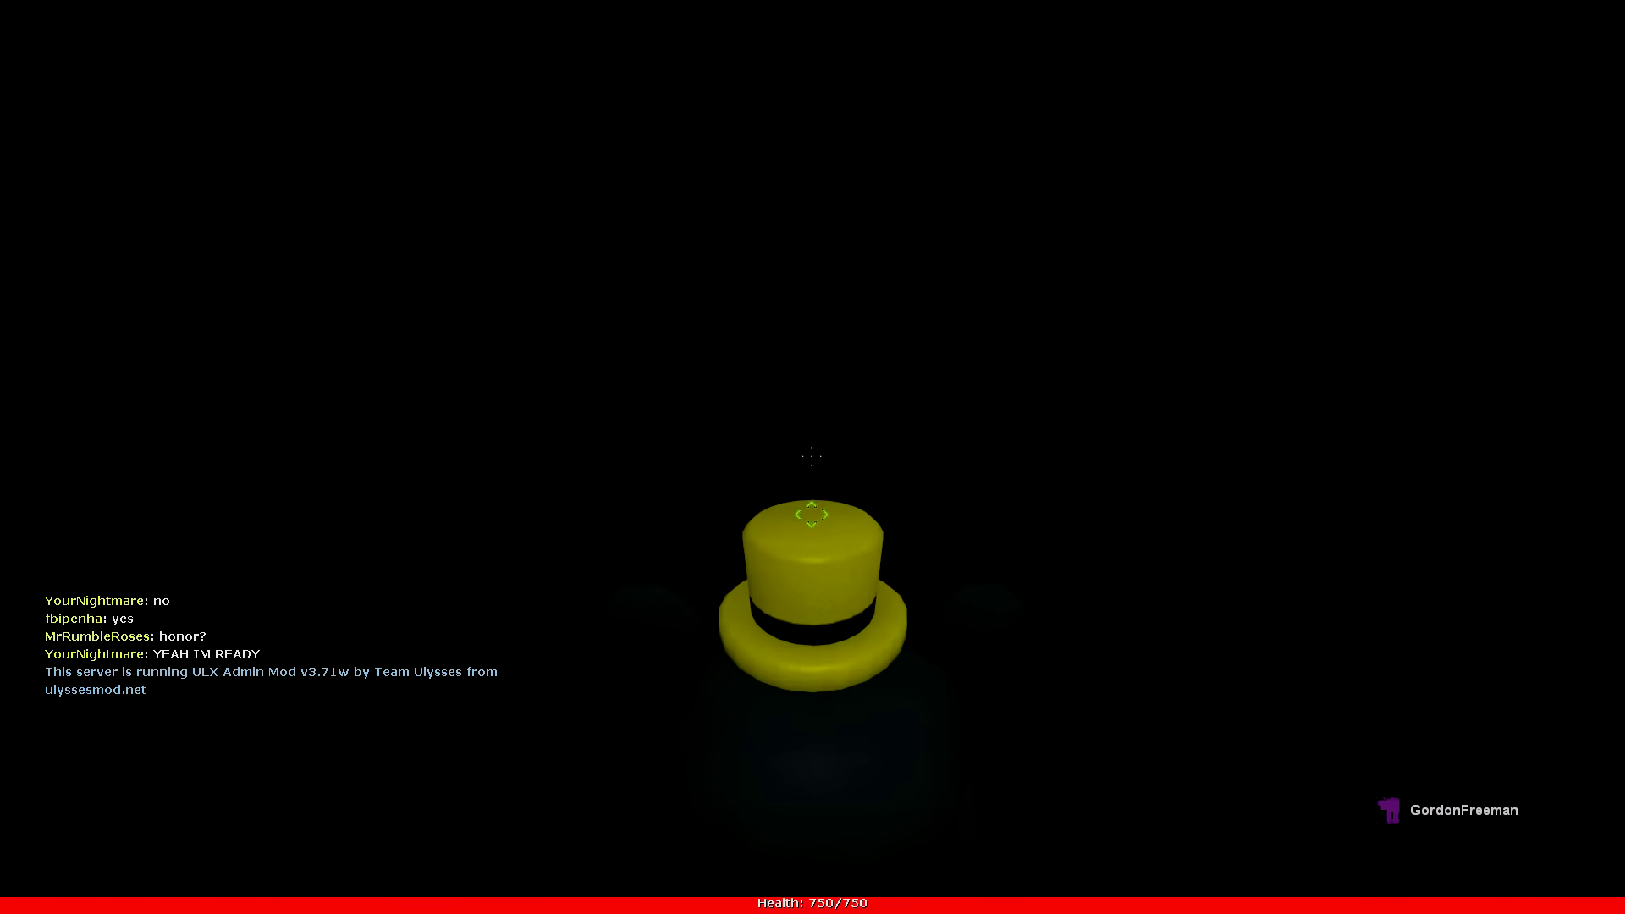
# Walk the hatted plush character around the checkered room in third person
pyautogui.press('w')
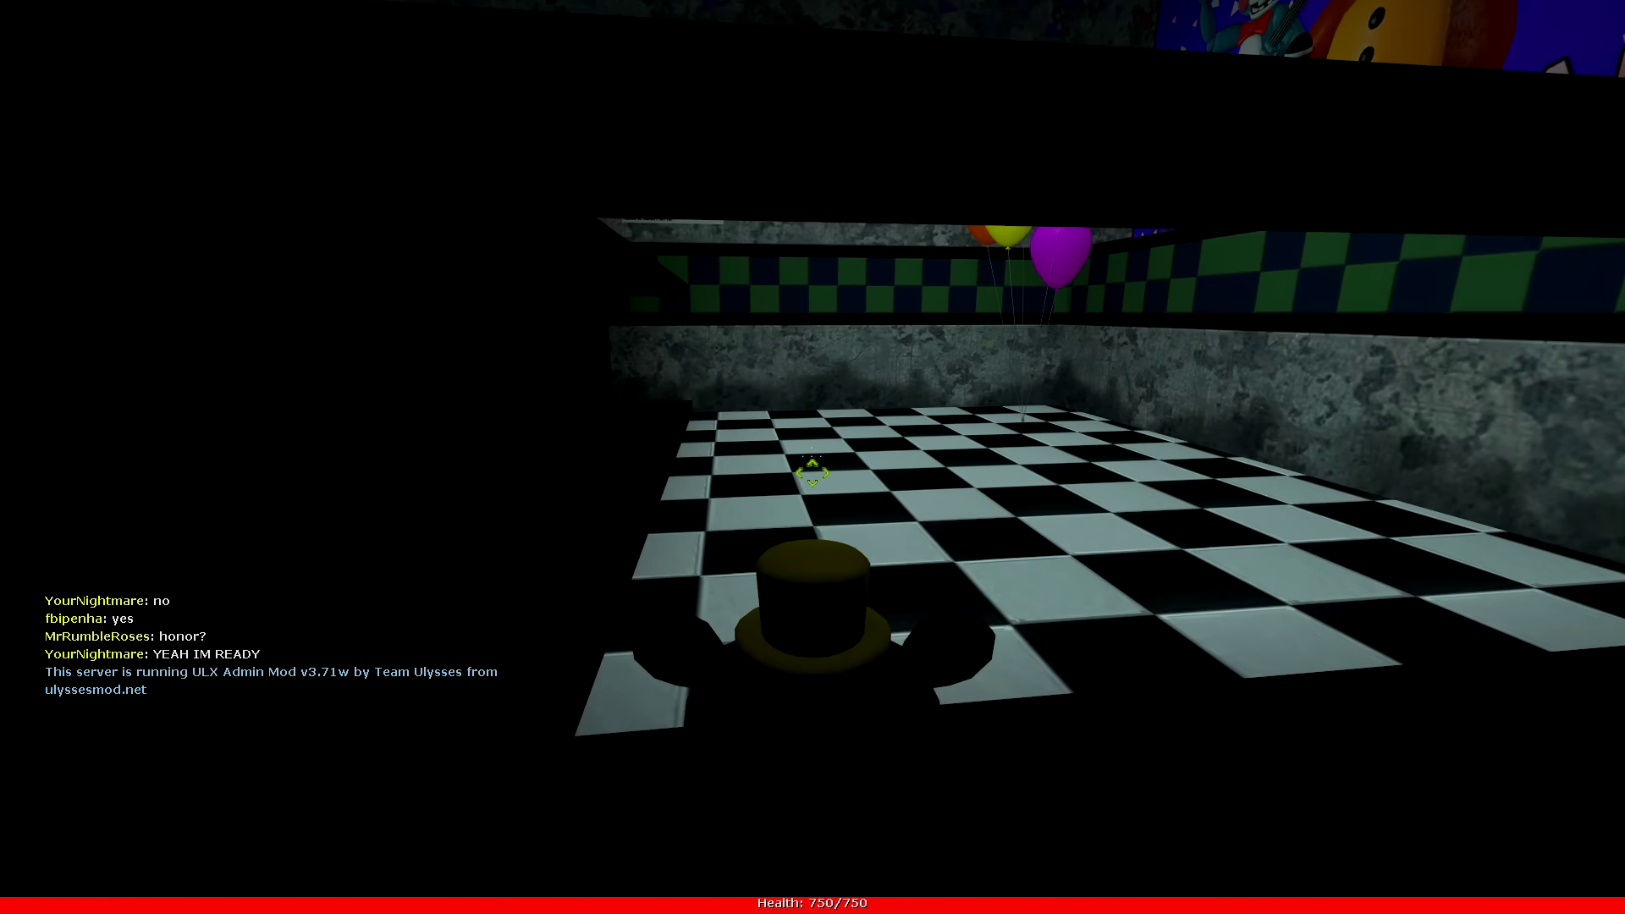
pyautogui.press('s')
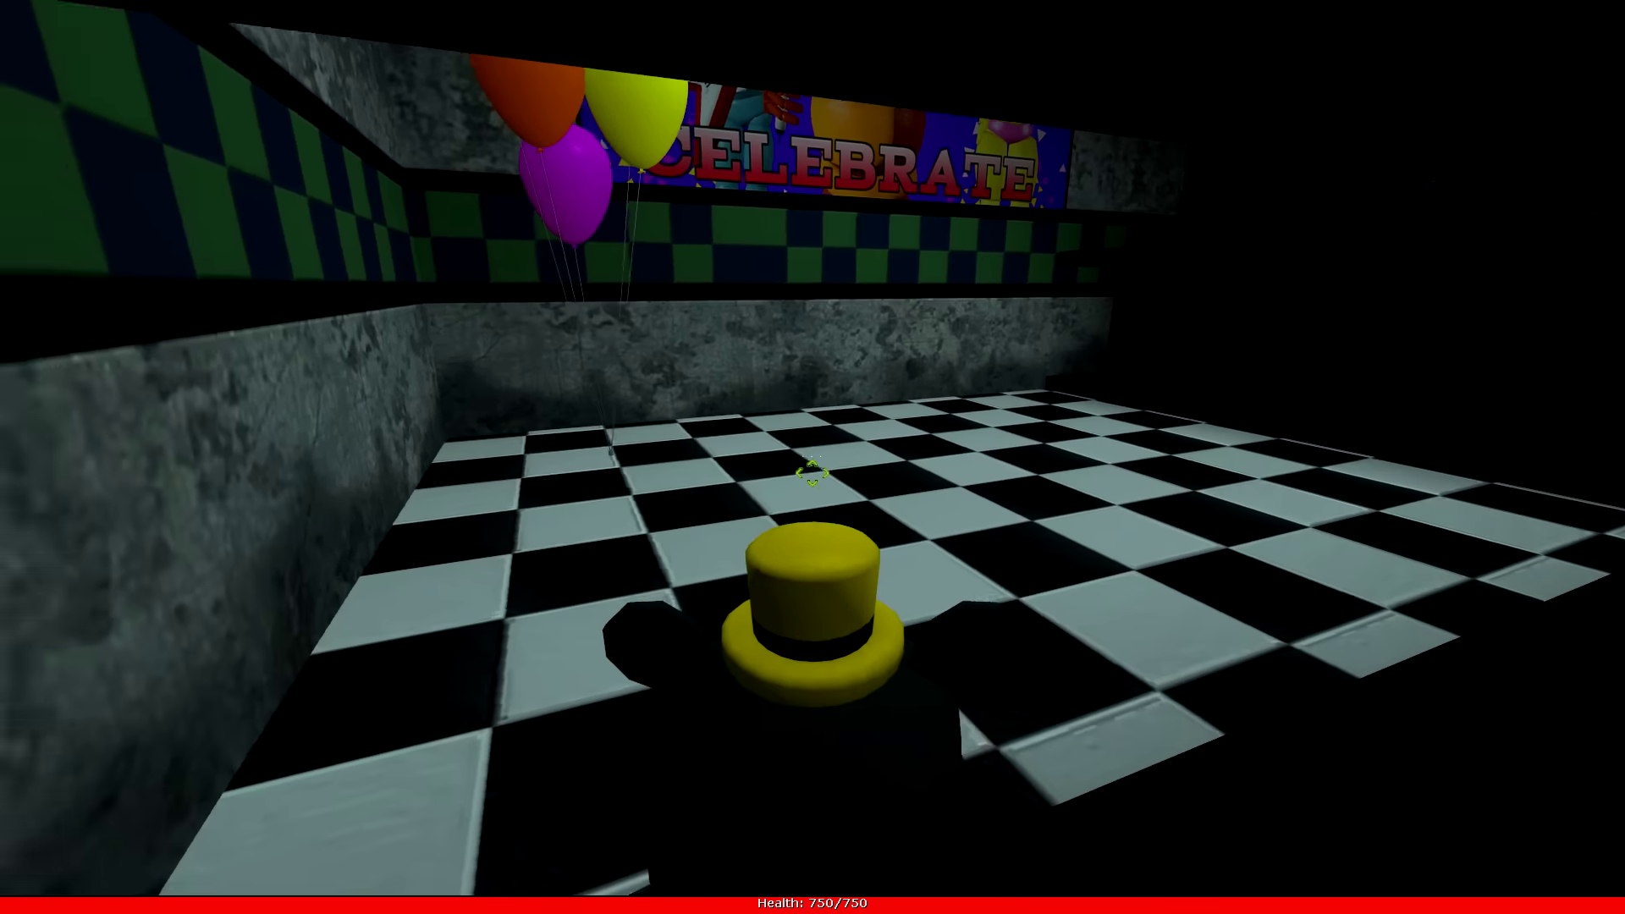
pyautogui.press('d')
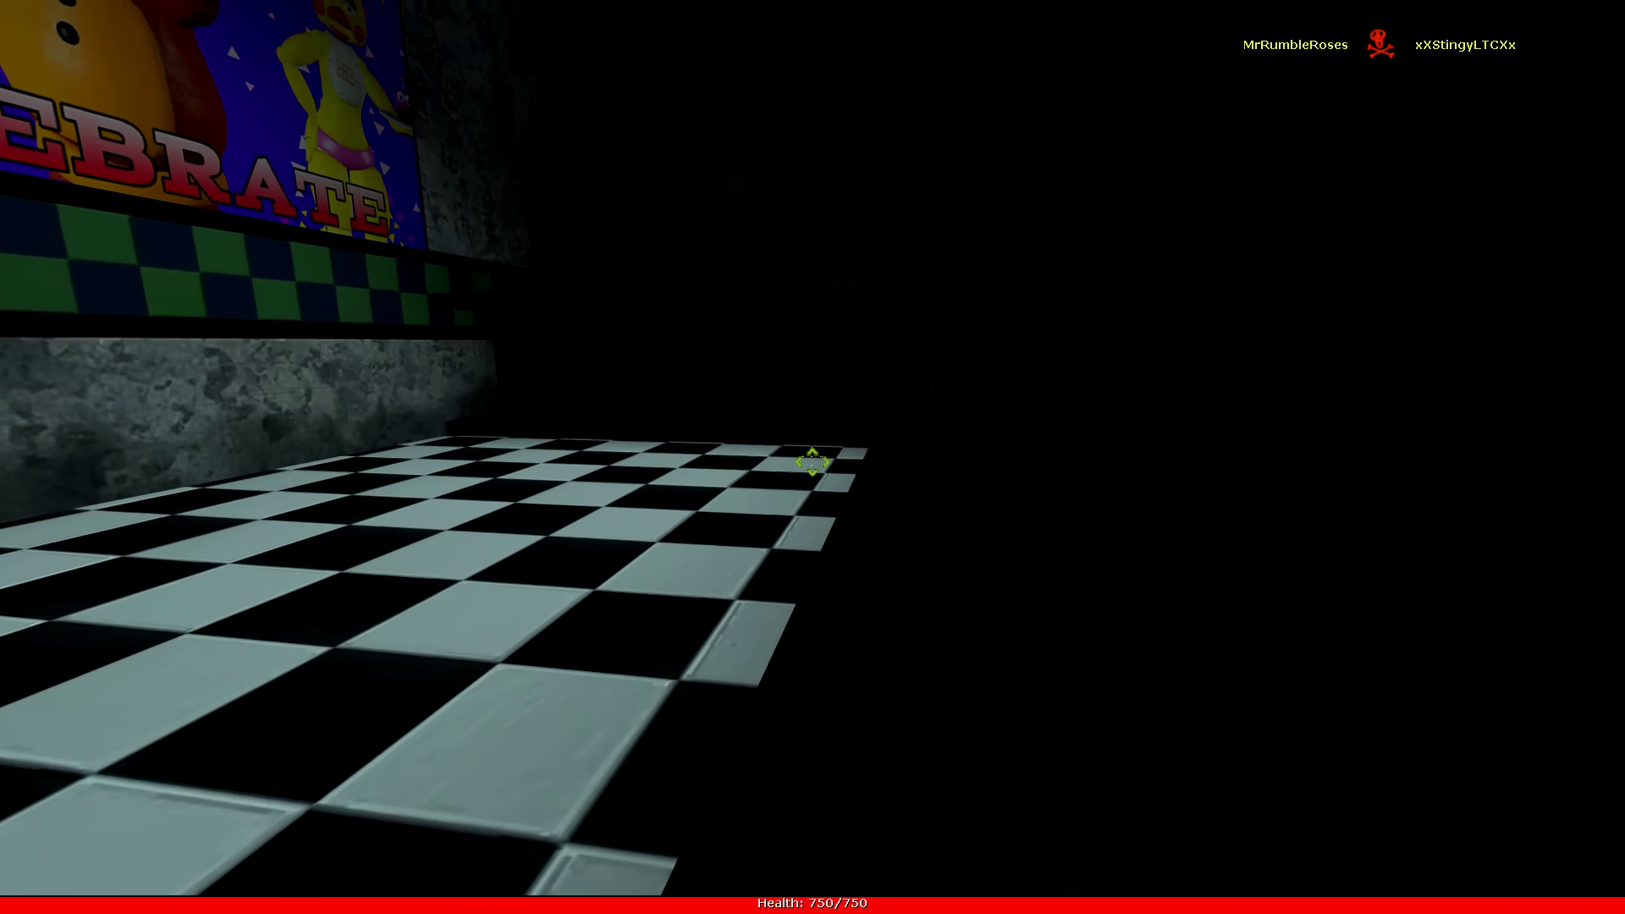
pyautogui.press('a')
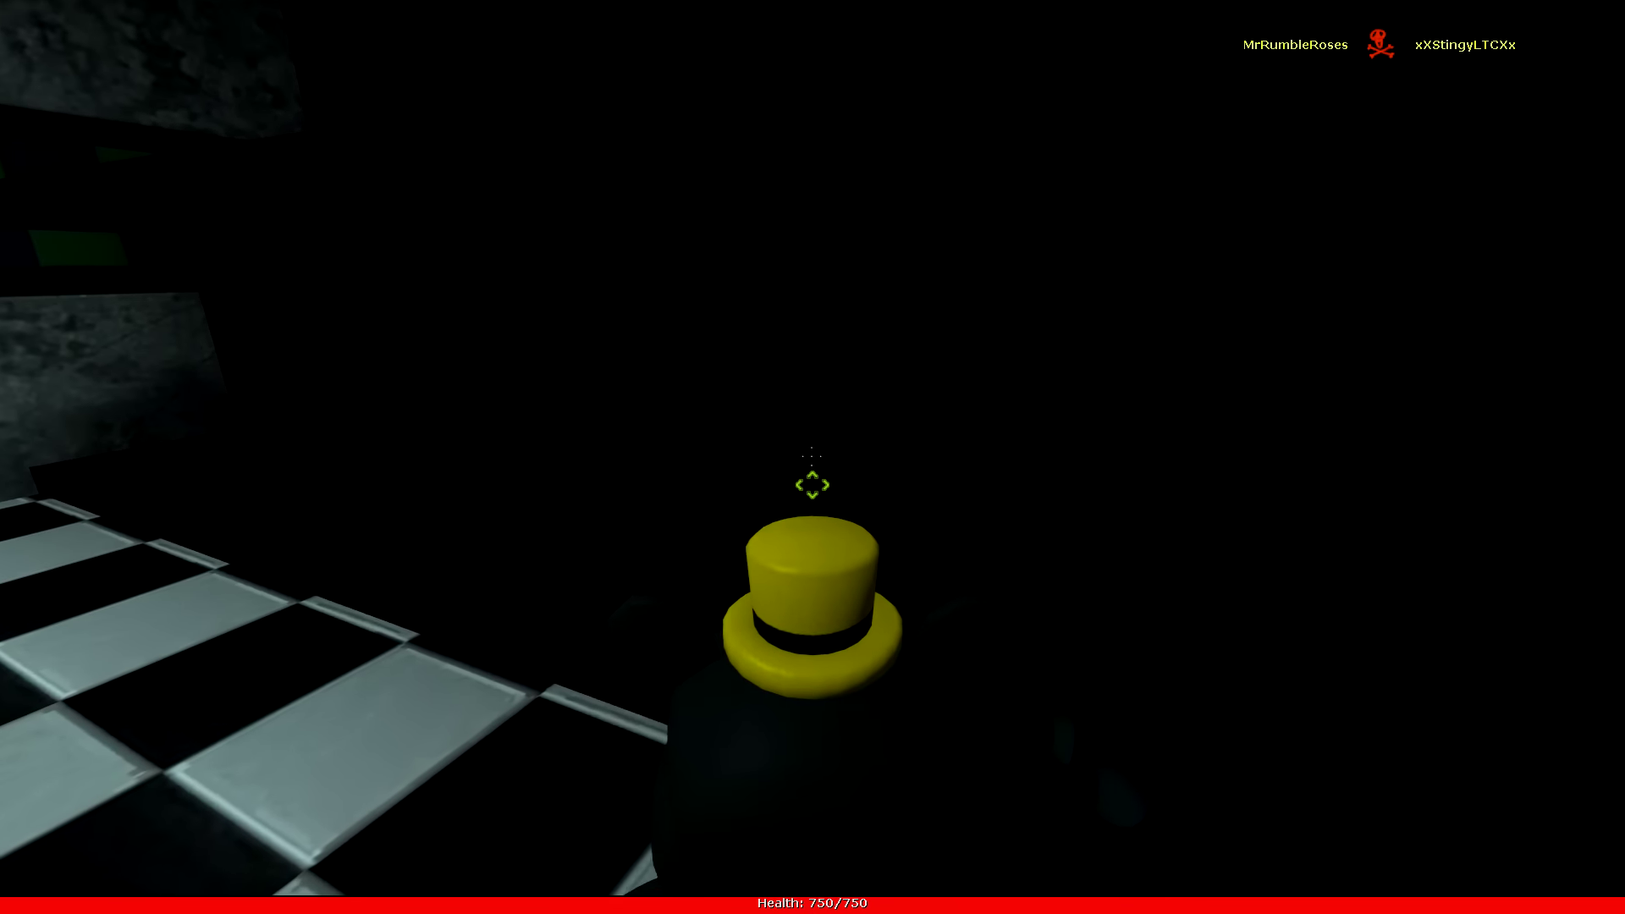
pyautogui.press('w')
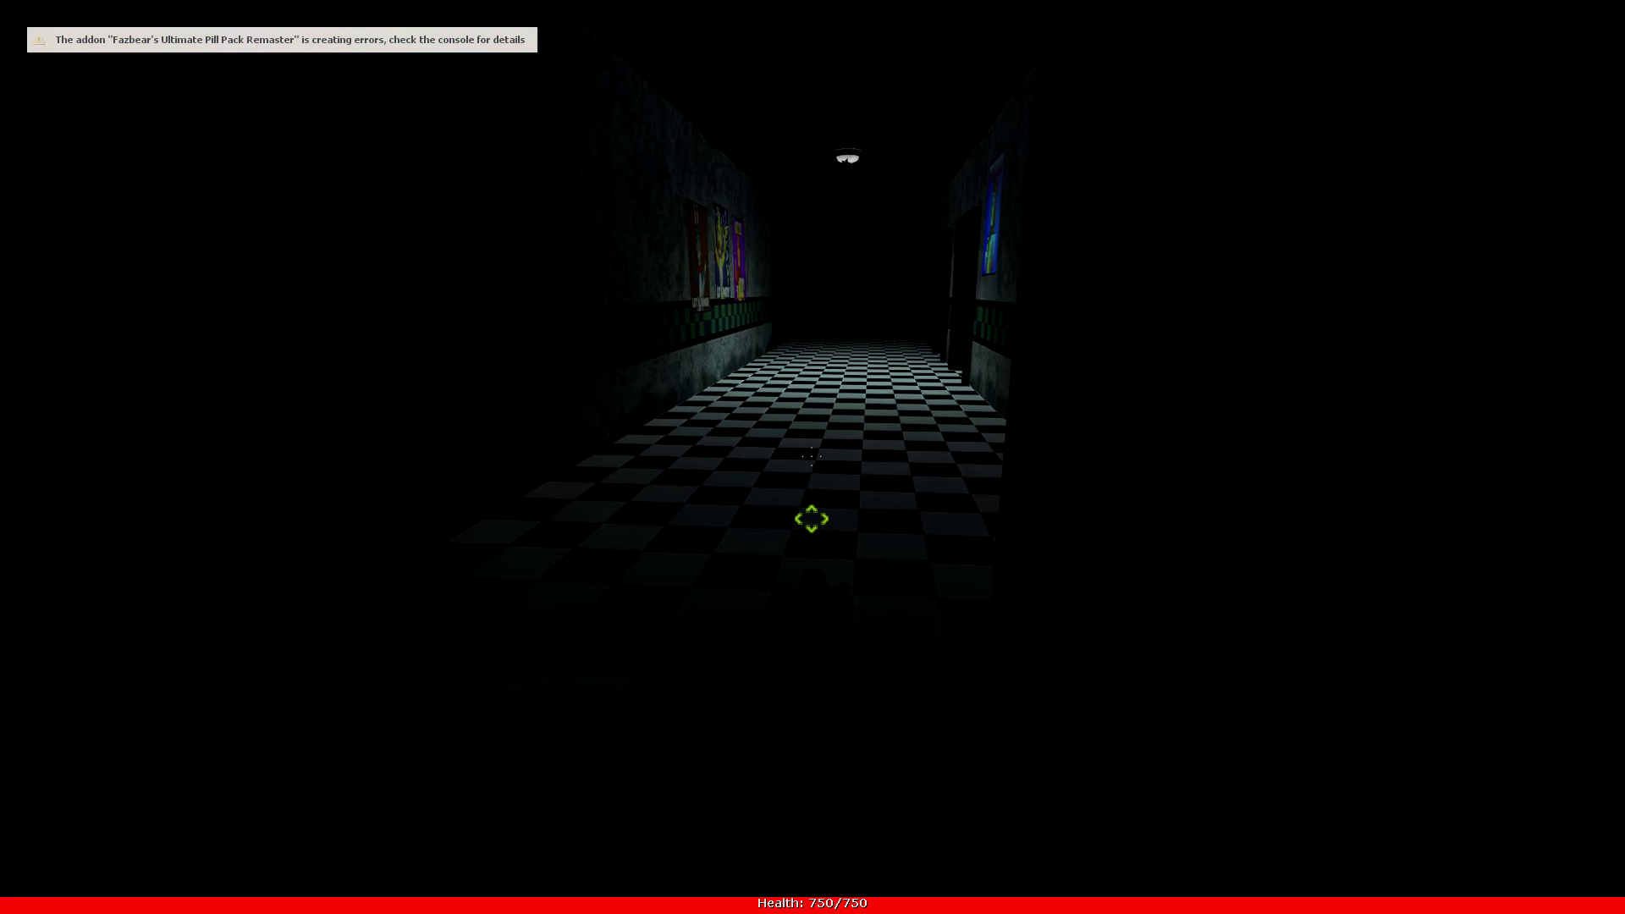
# Walk the plush down the hallway into the purple-lit checkered area until it dies
pyautogui.press('w')
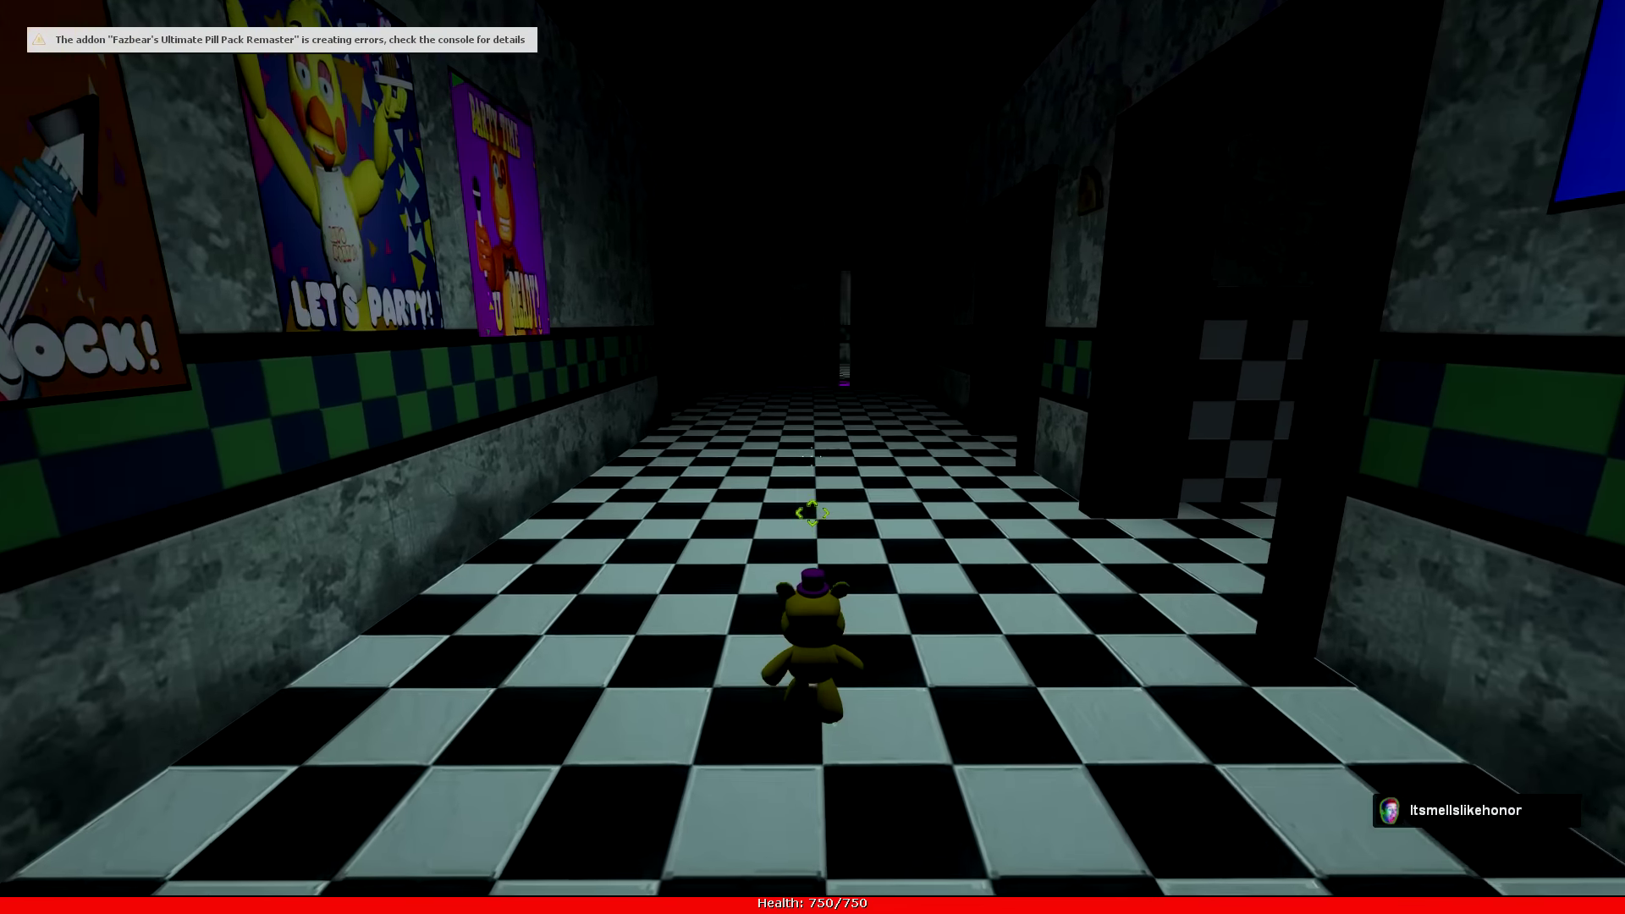
pyautogui.press('w')
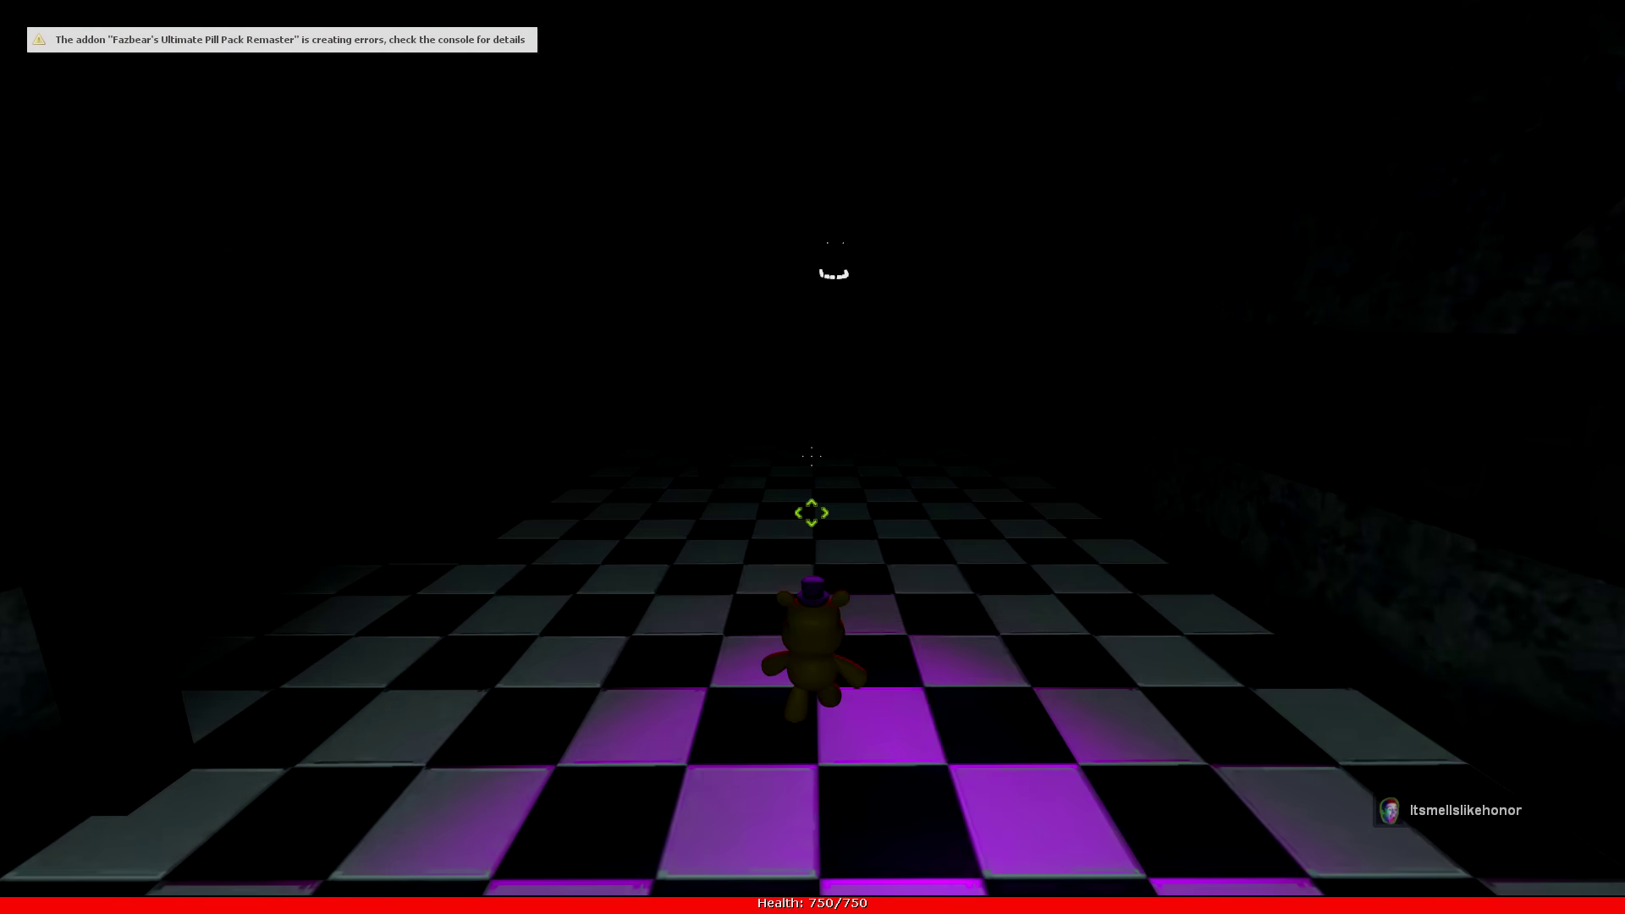
pyautogui.press('w')
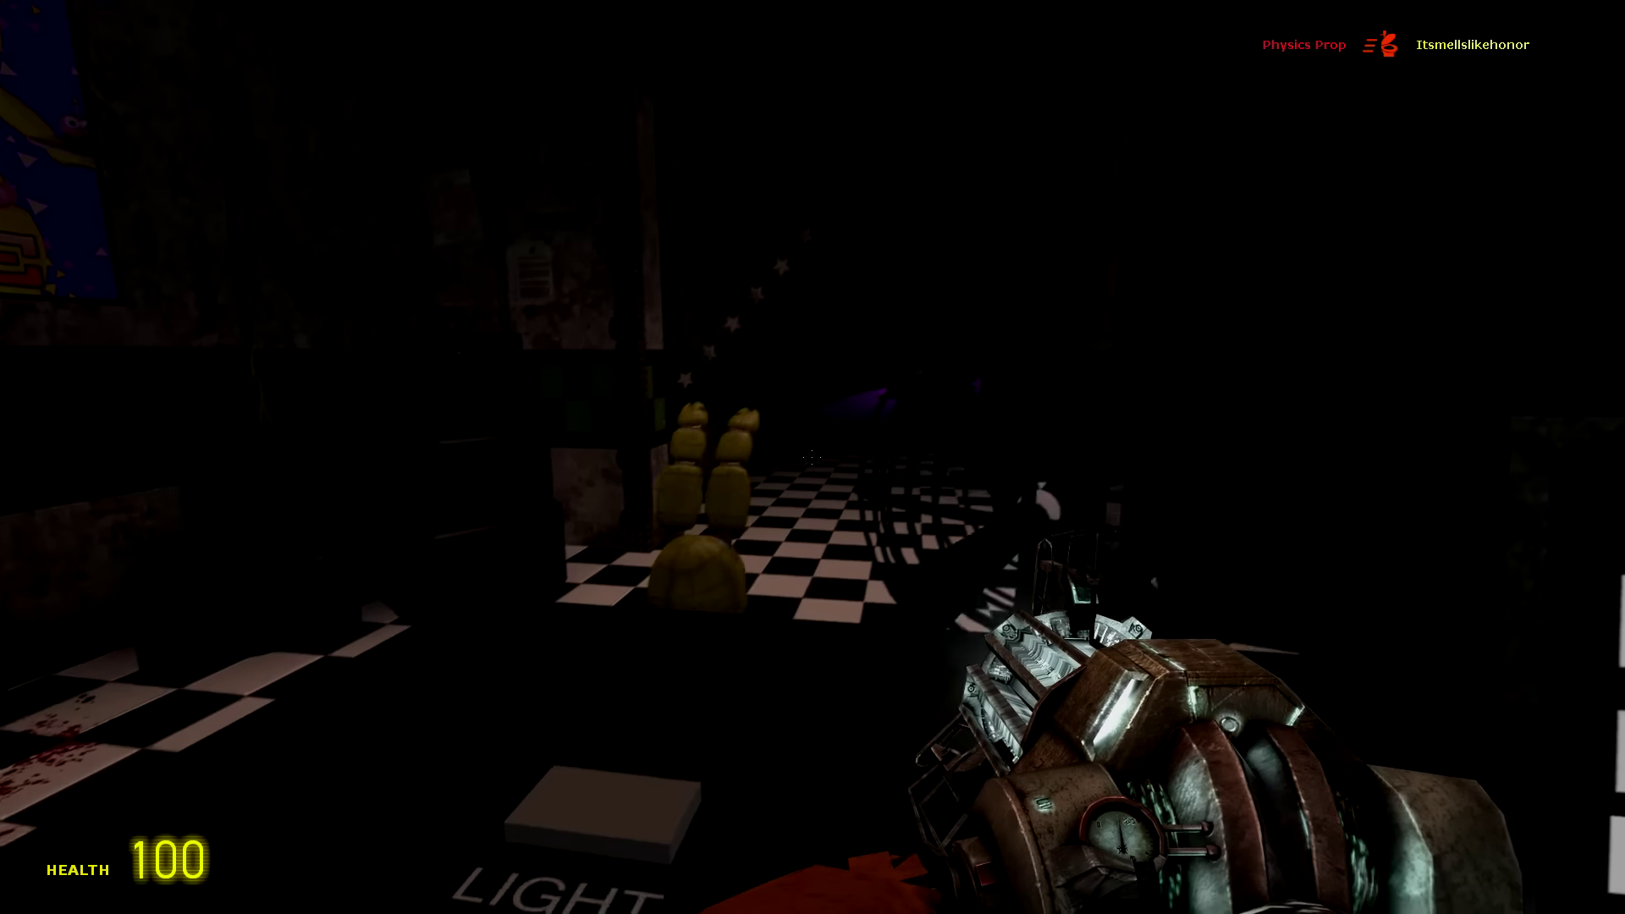
pyautogui.press('w')
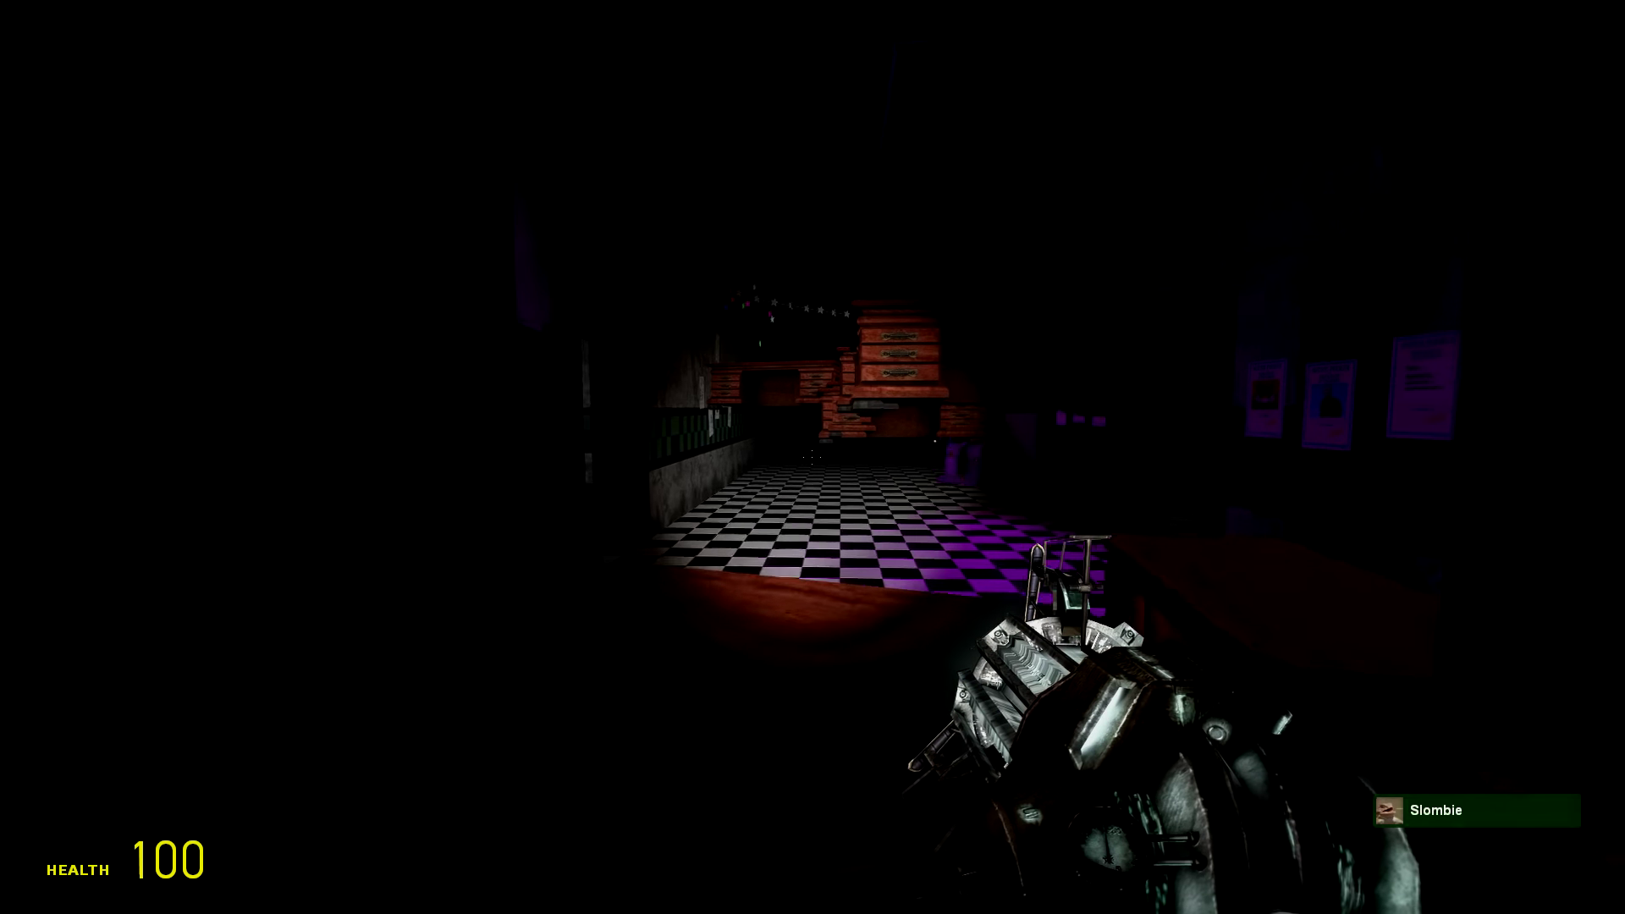
# Walk the respawned player forward through the dark rooms past the pillar
pyautogui.press('w')
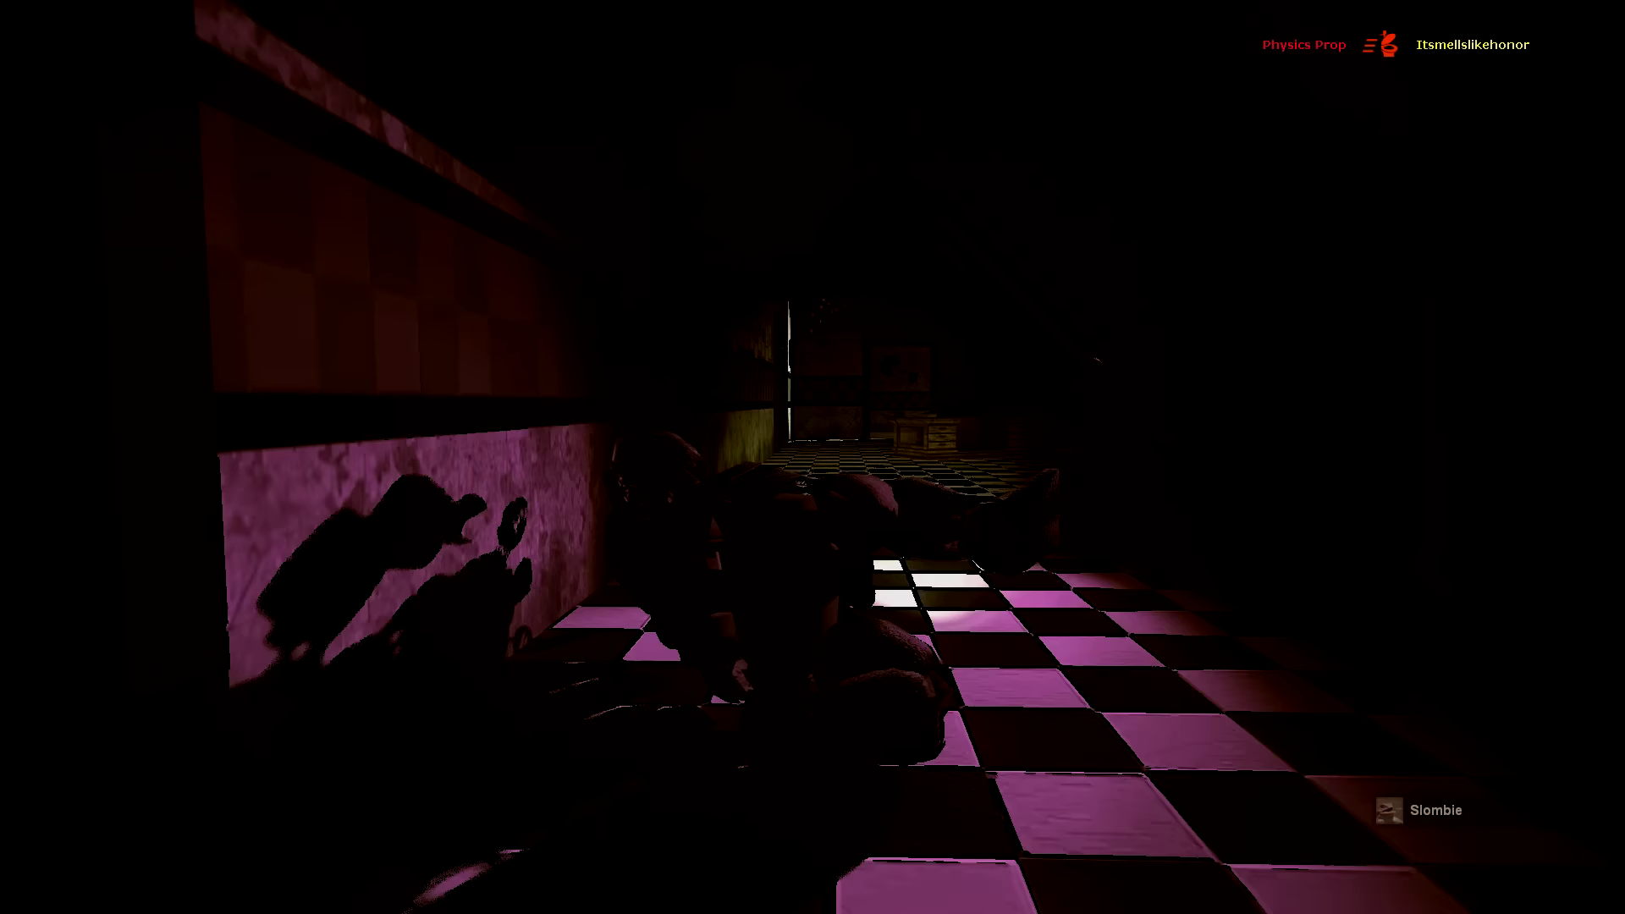
pyautogui.press('w')
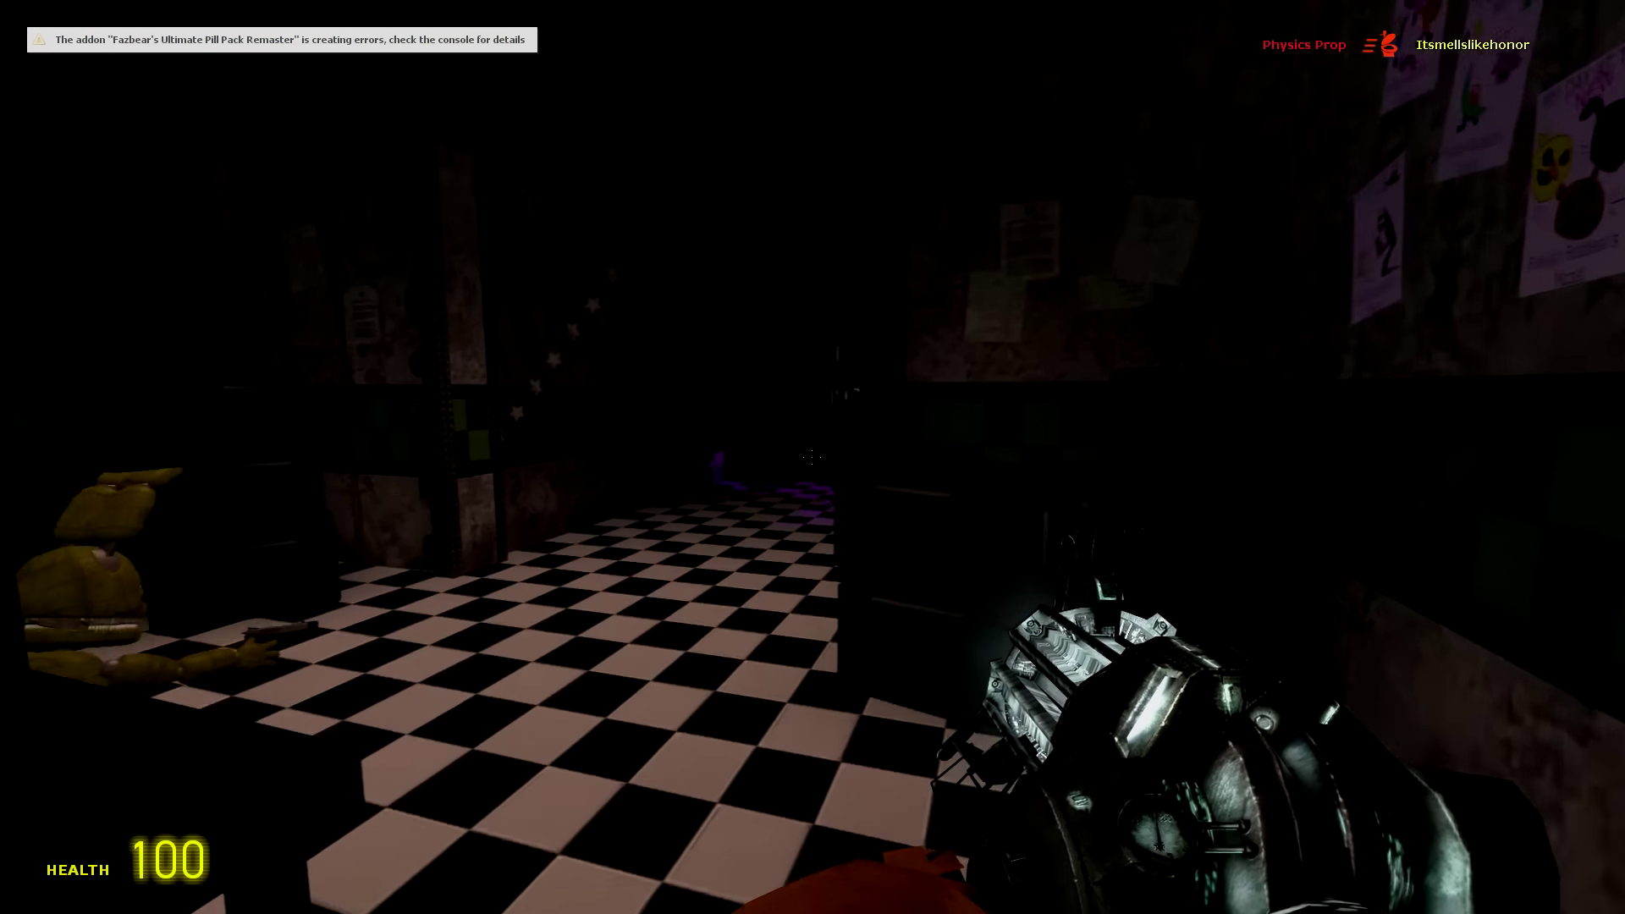
pyautogui.press('w')
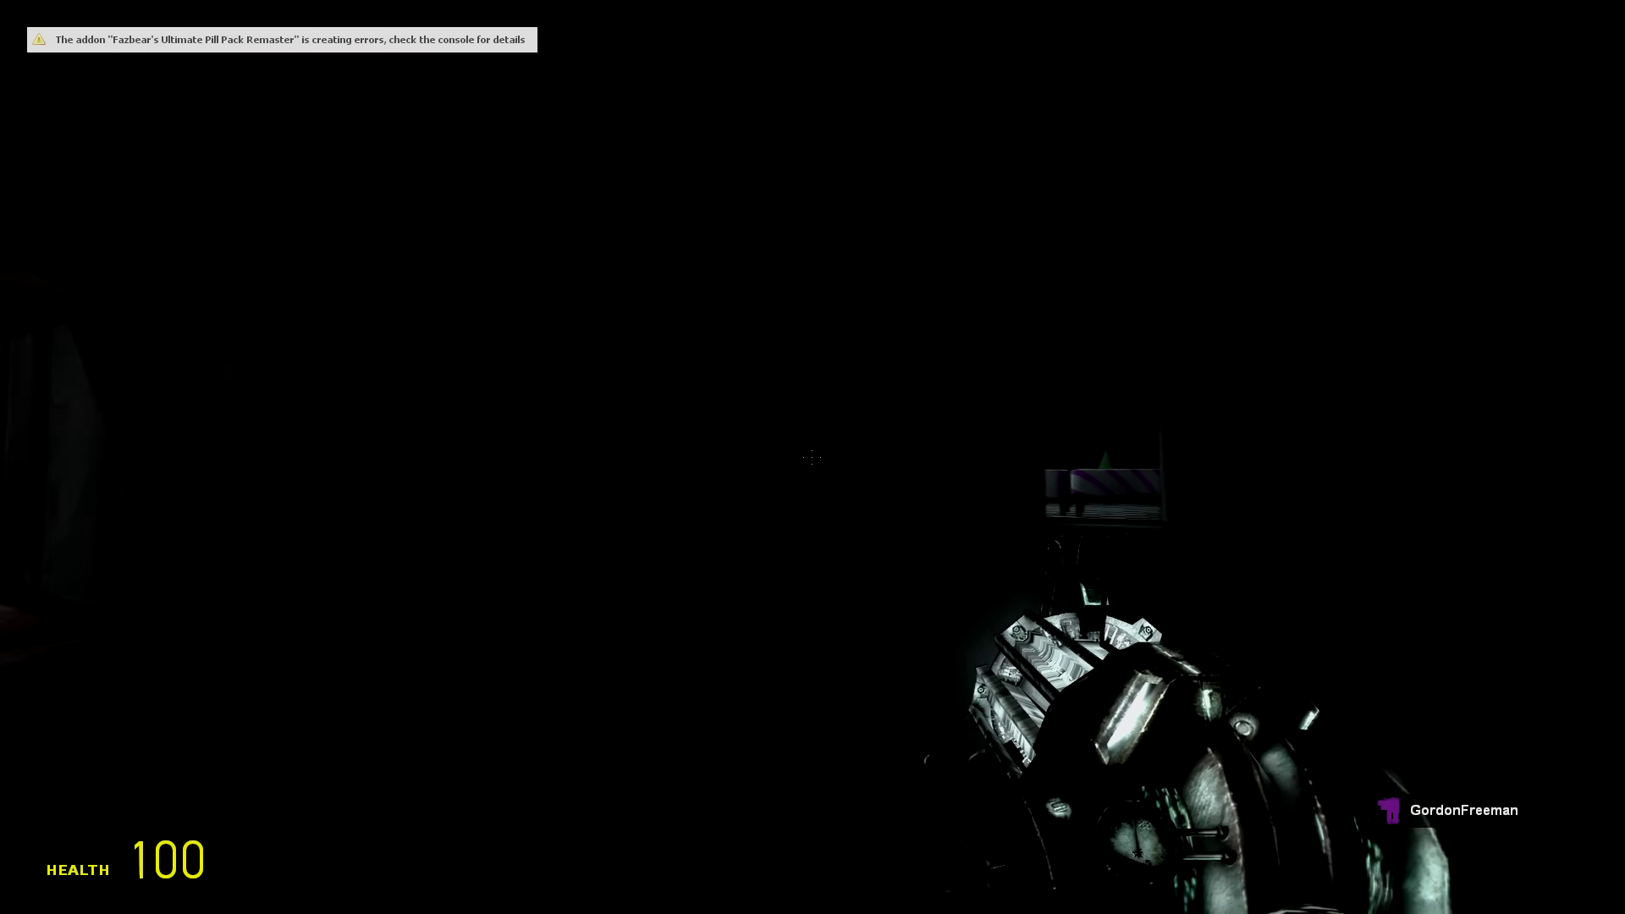
# Go through the doorway into the office and approach the camera map monitor
pyautogui.press('w')
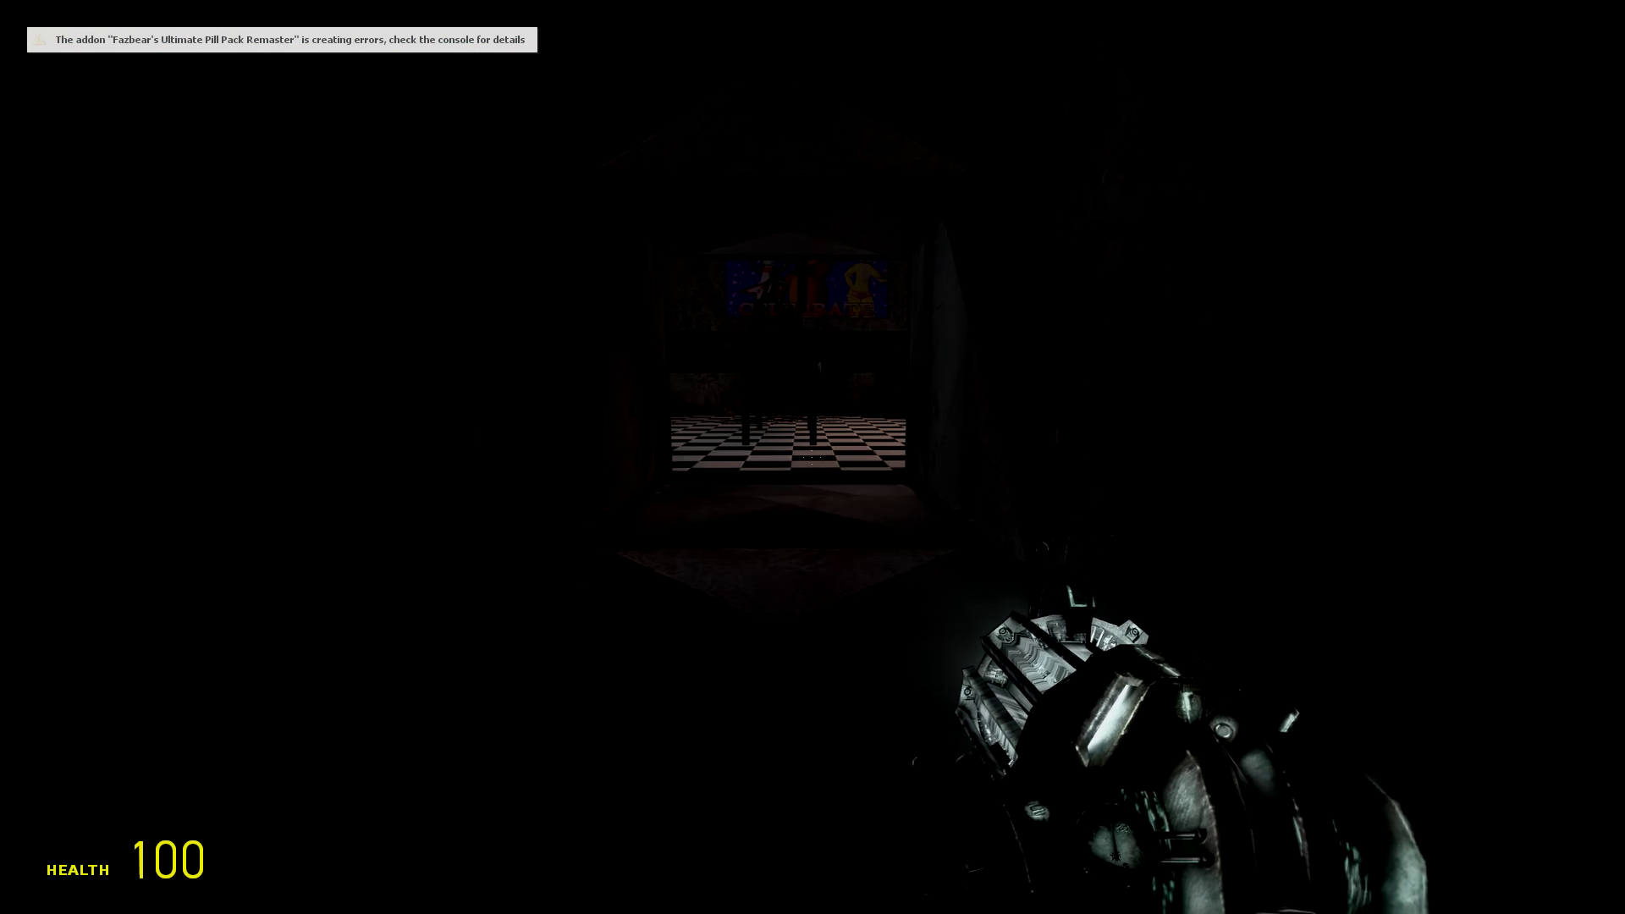
pyautogui.press('w')
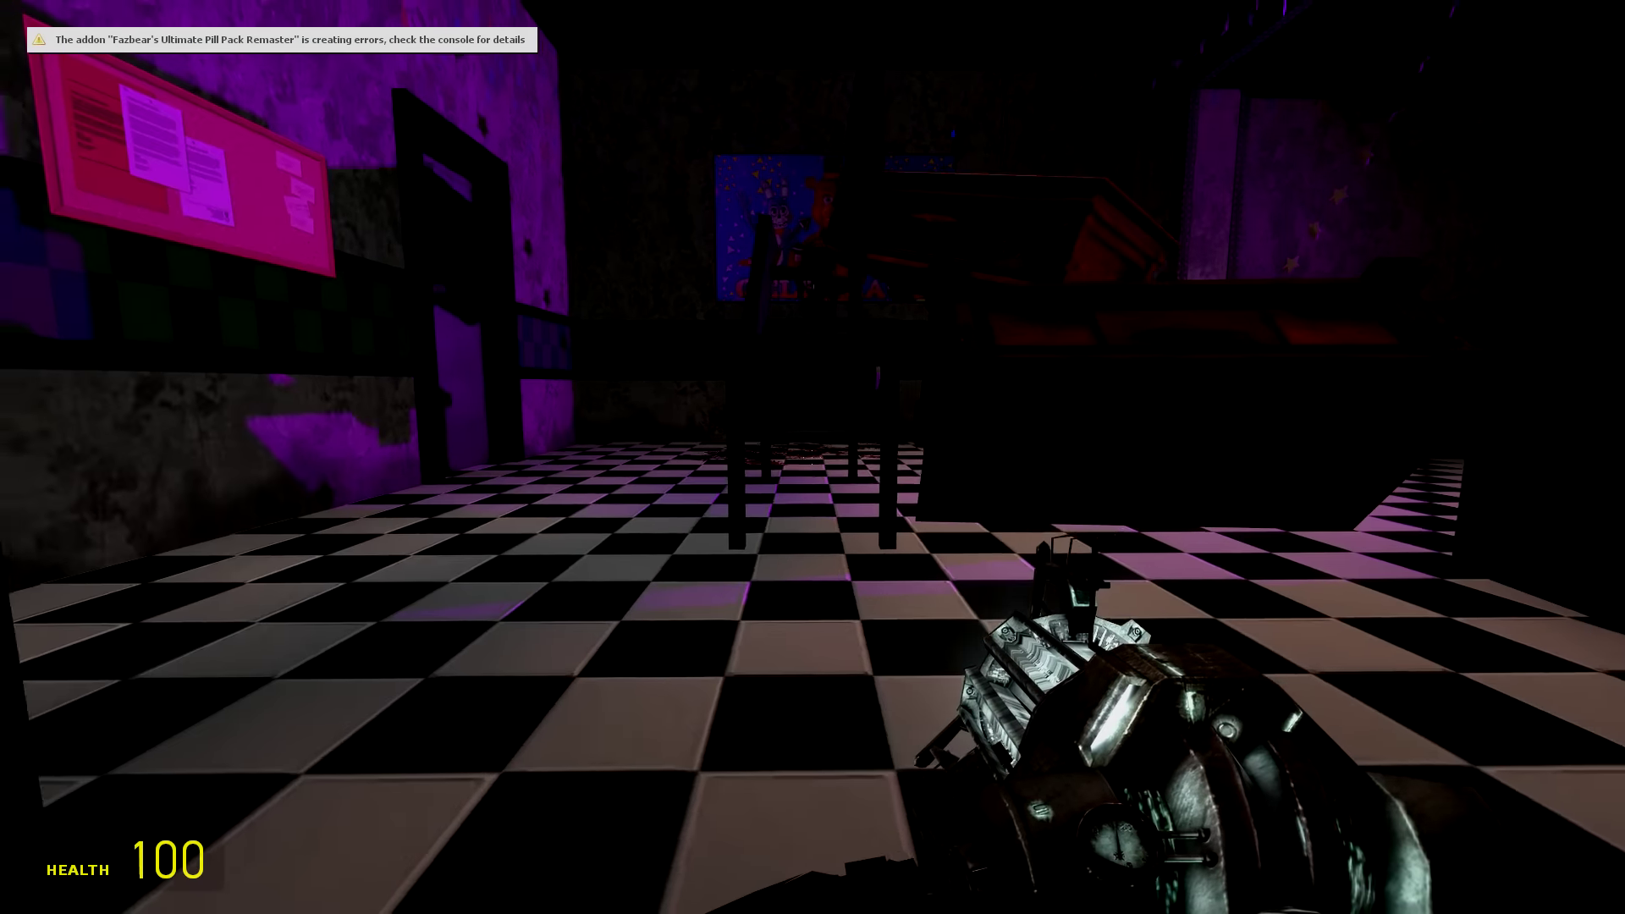
pyautogui.press('w')
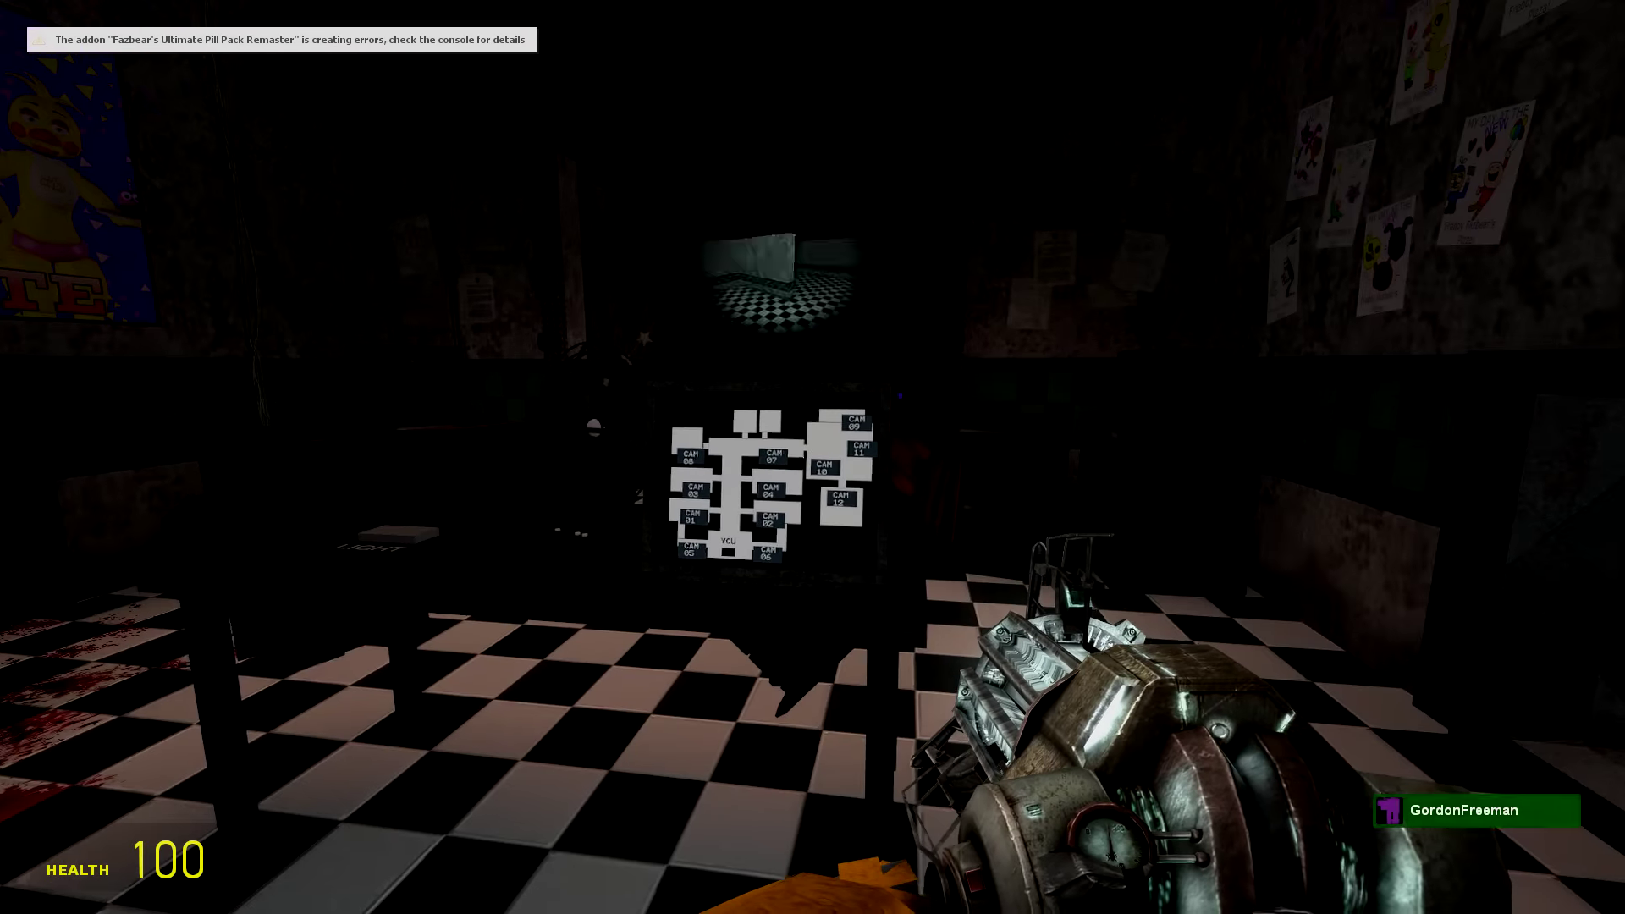
# Move around the office between the monitor and the poster
pyautogui.press('w')
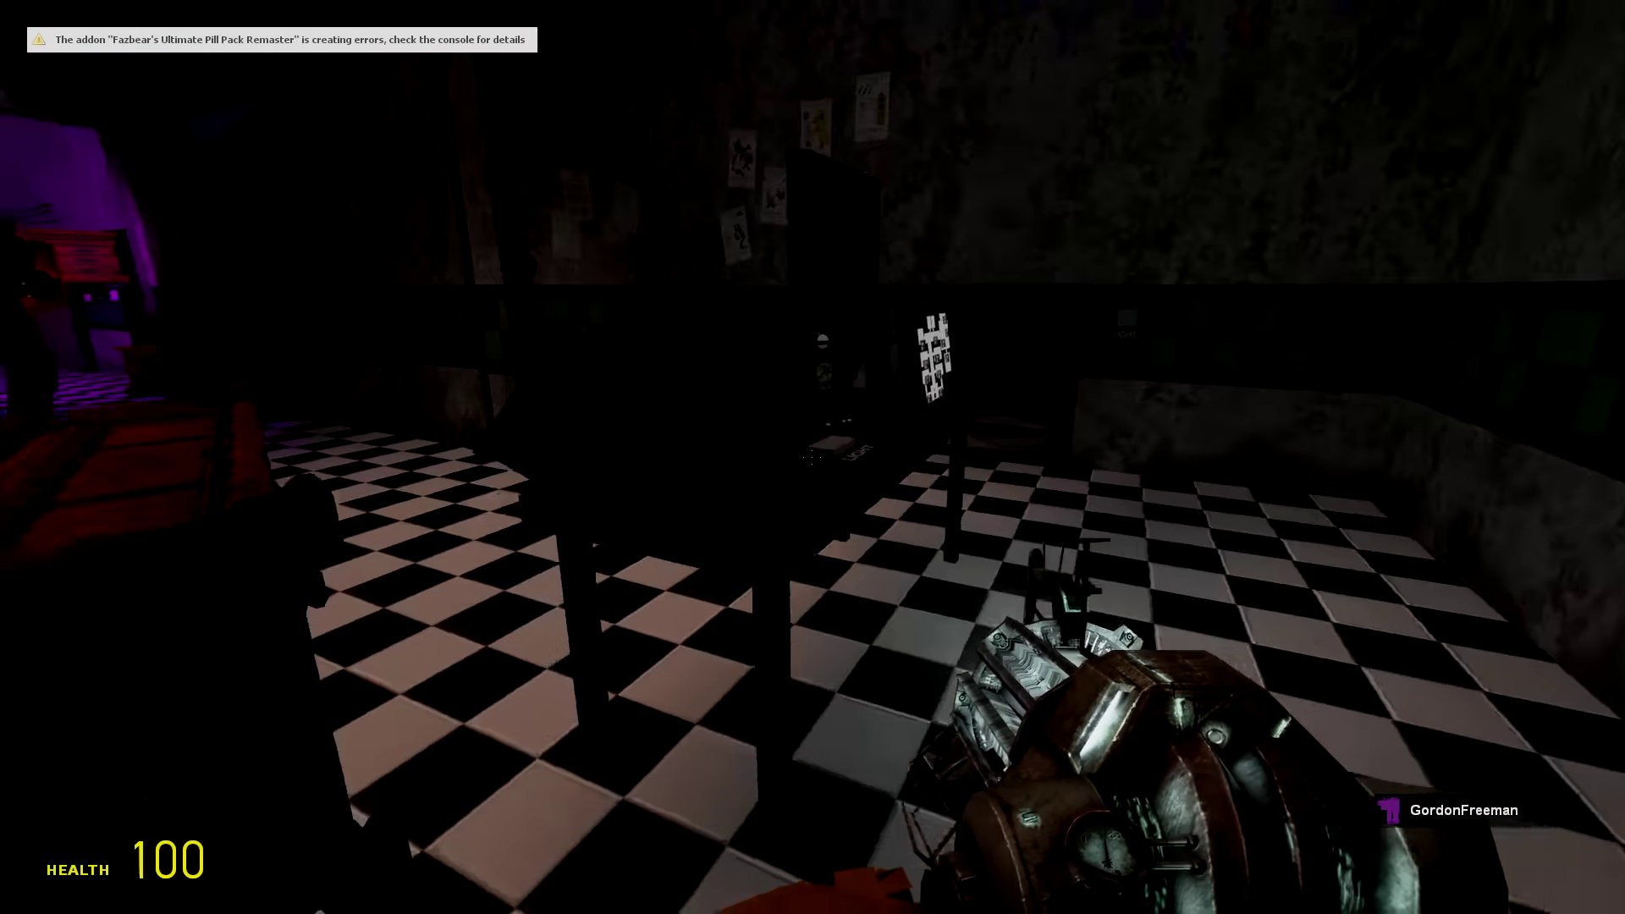
pyautogui.press('w')
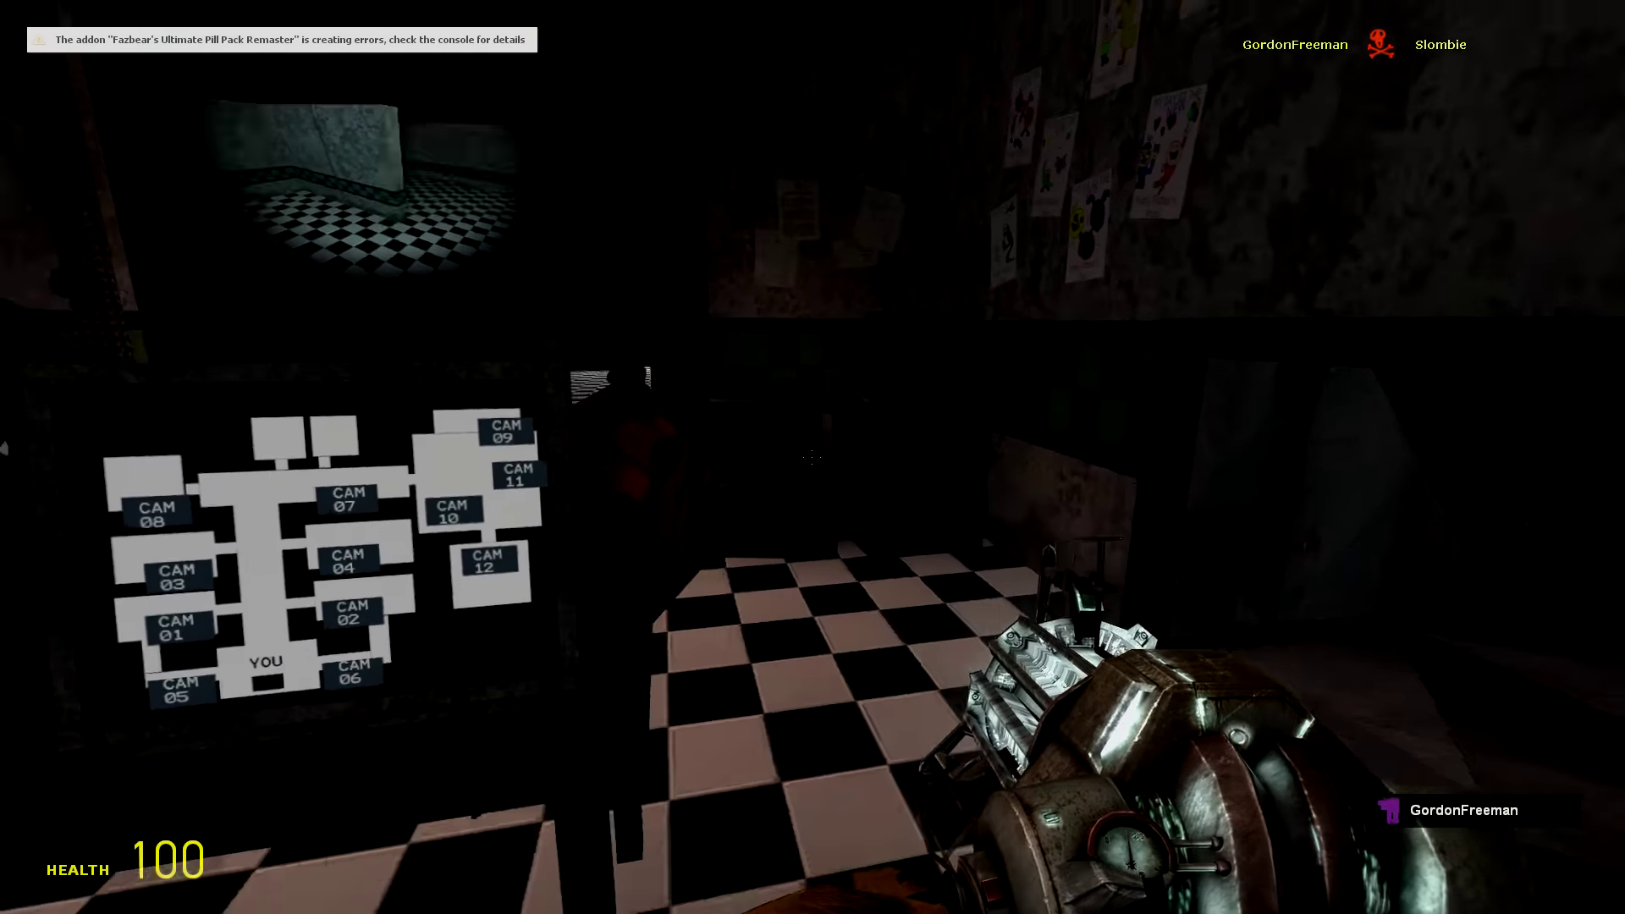
pyautogui.press('w')
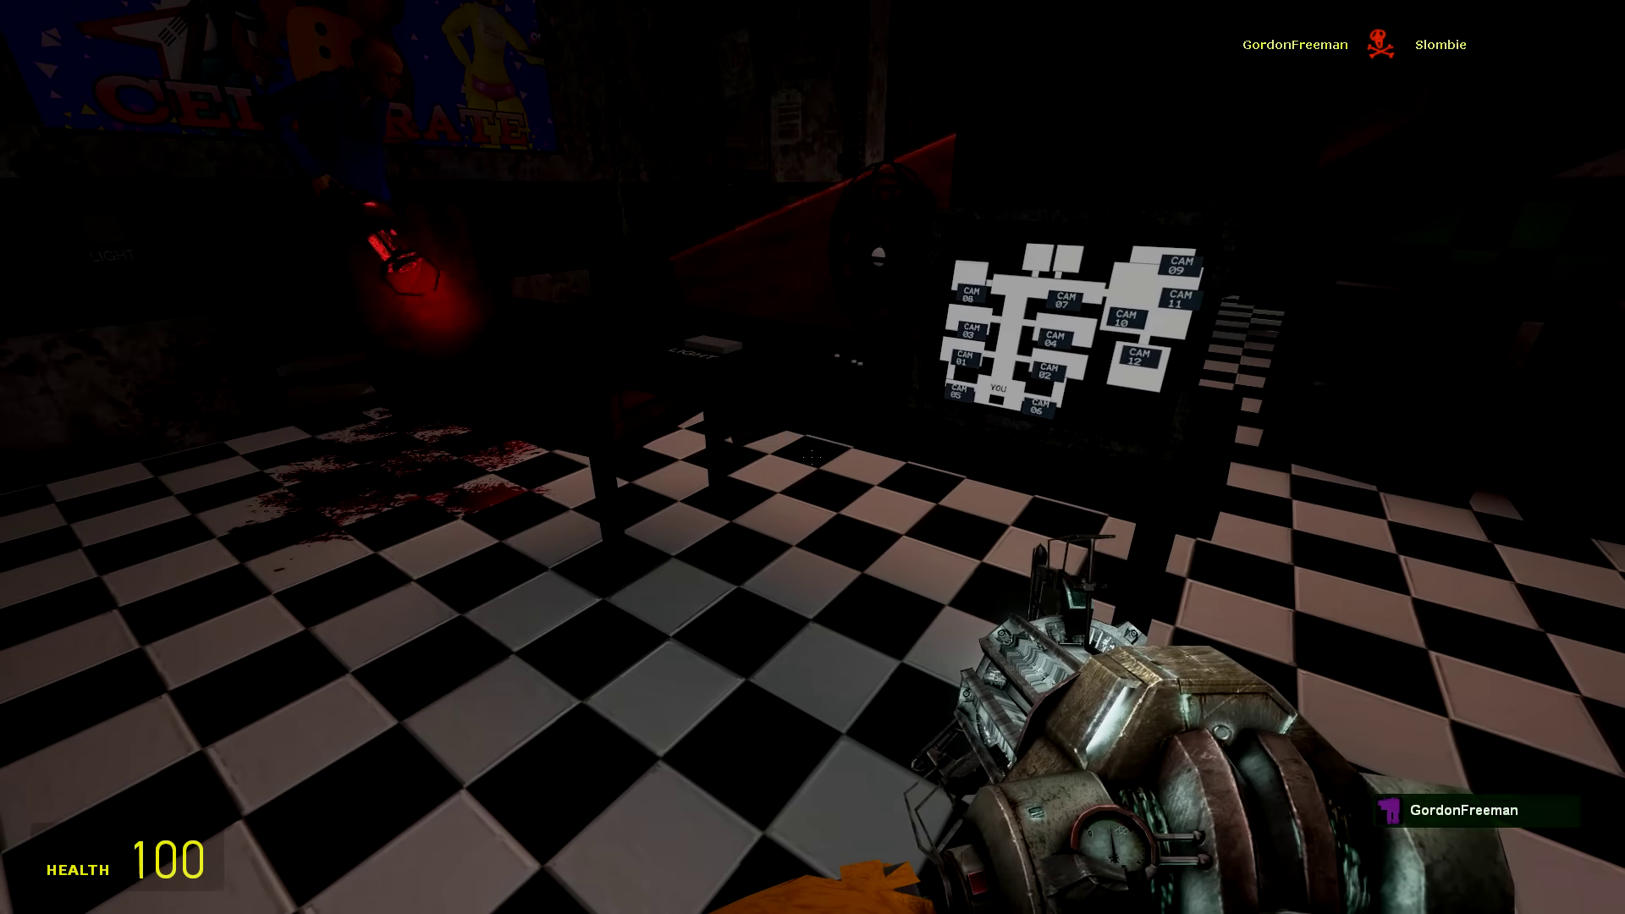
pyautogui.press('s')
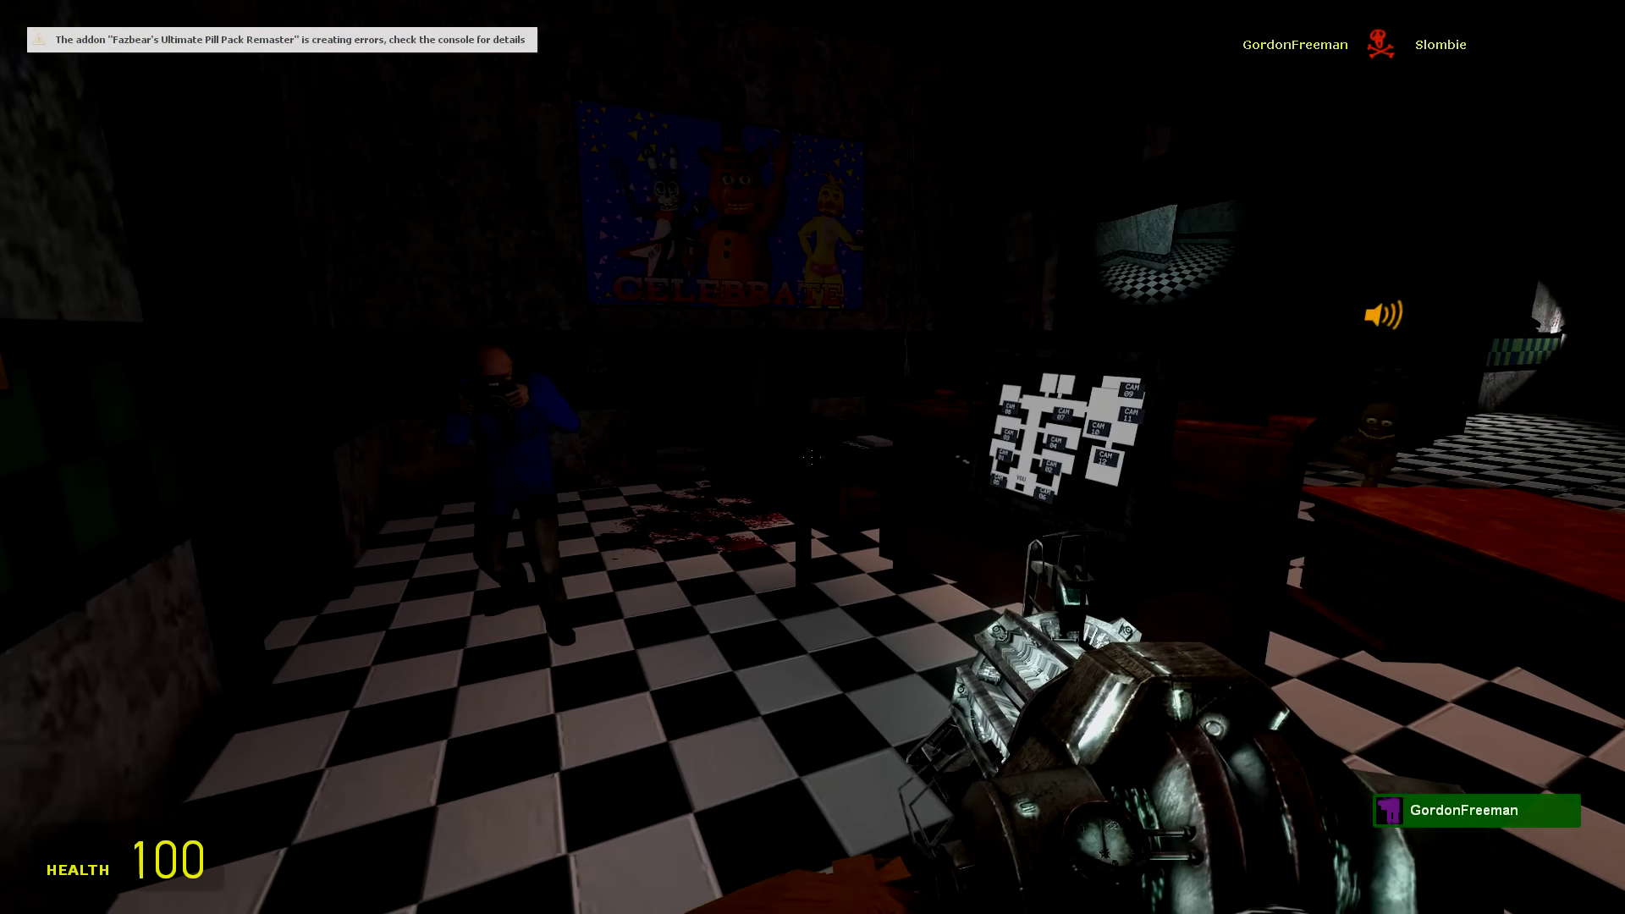
# Face the purple animatronic and reopen the Five Nights at Freddy's 4 morph list
pyautogui.press('a')
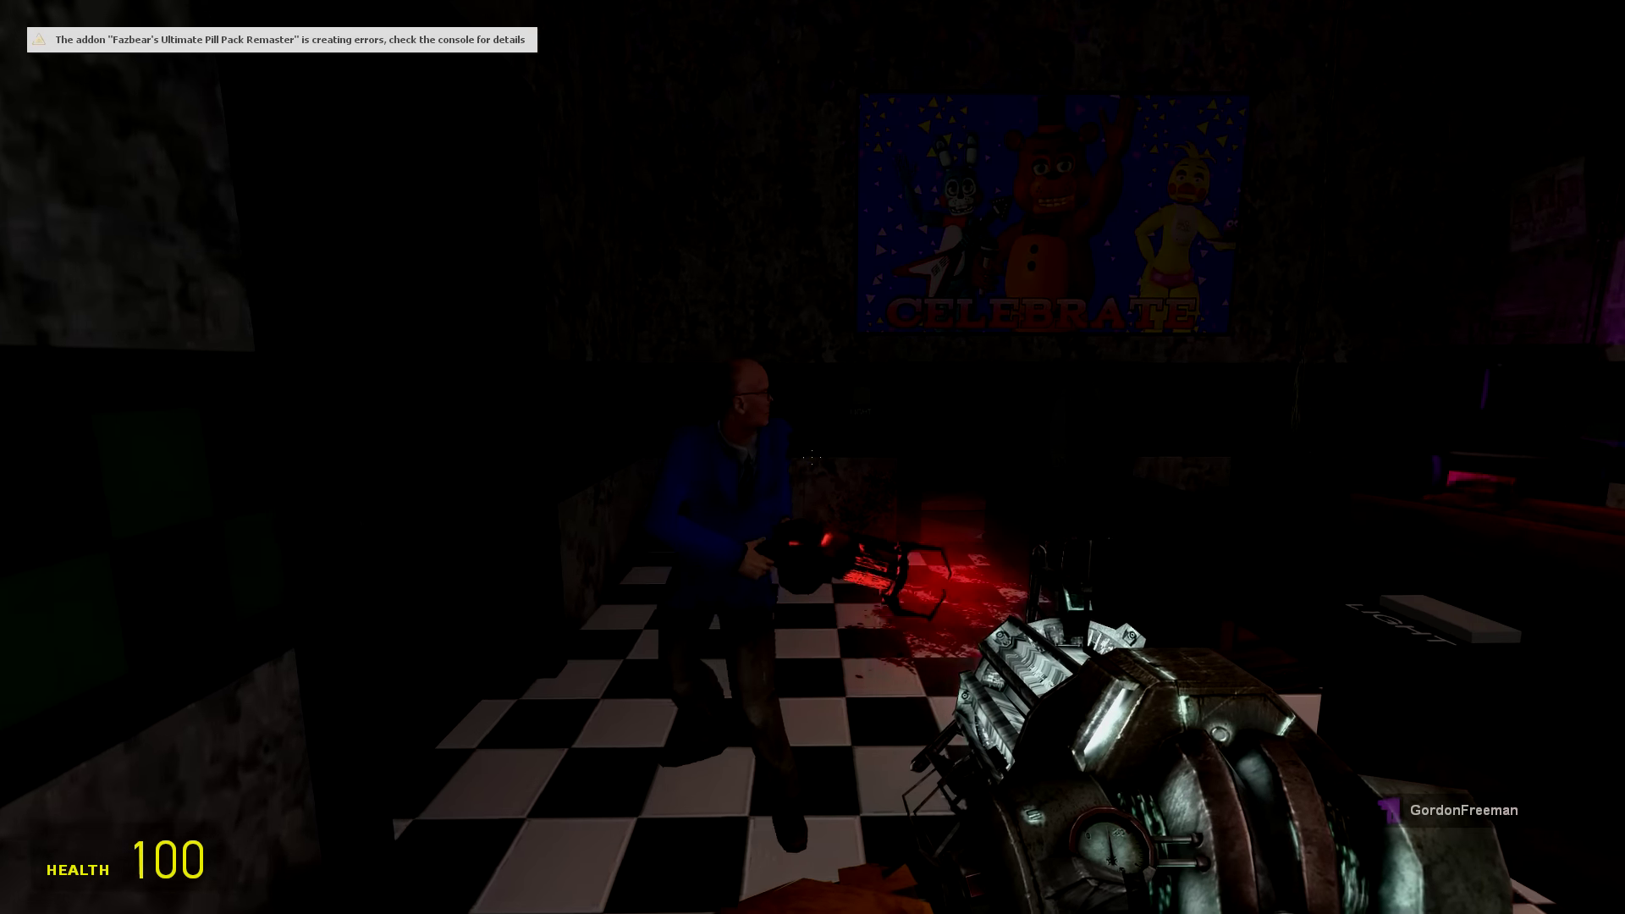
pyautogui.press('d')
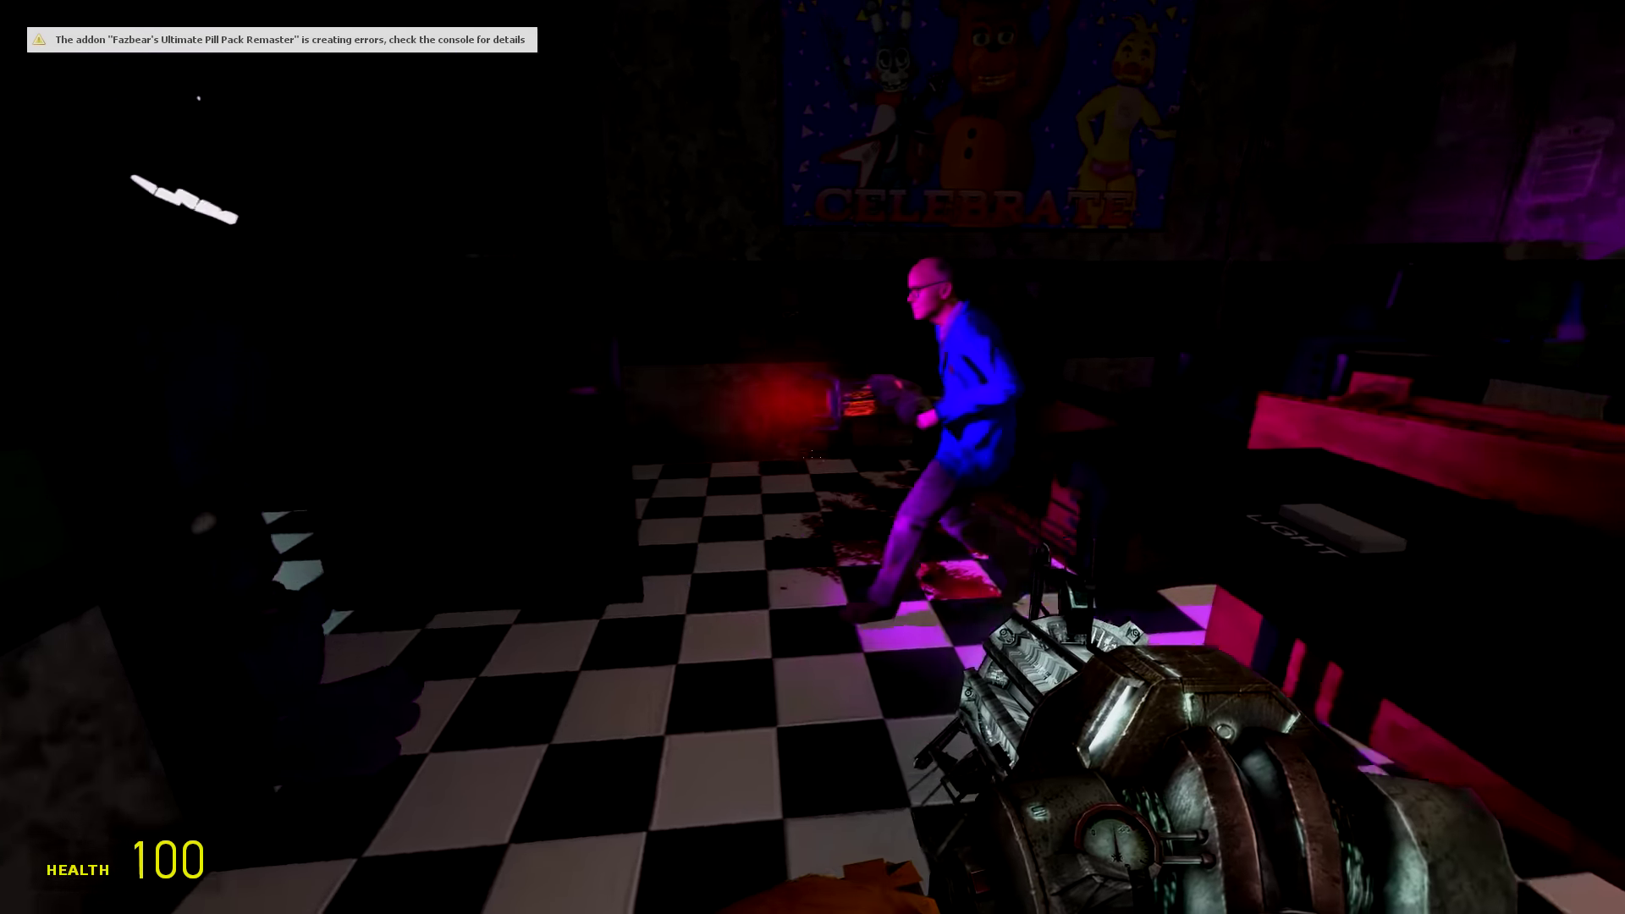
pyautogui.press('w')
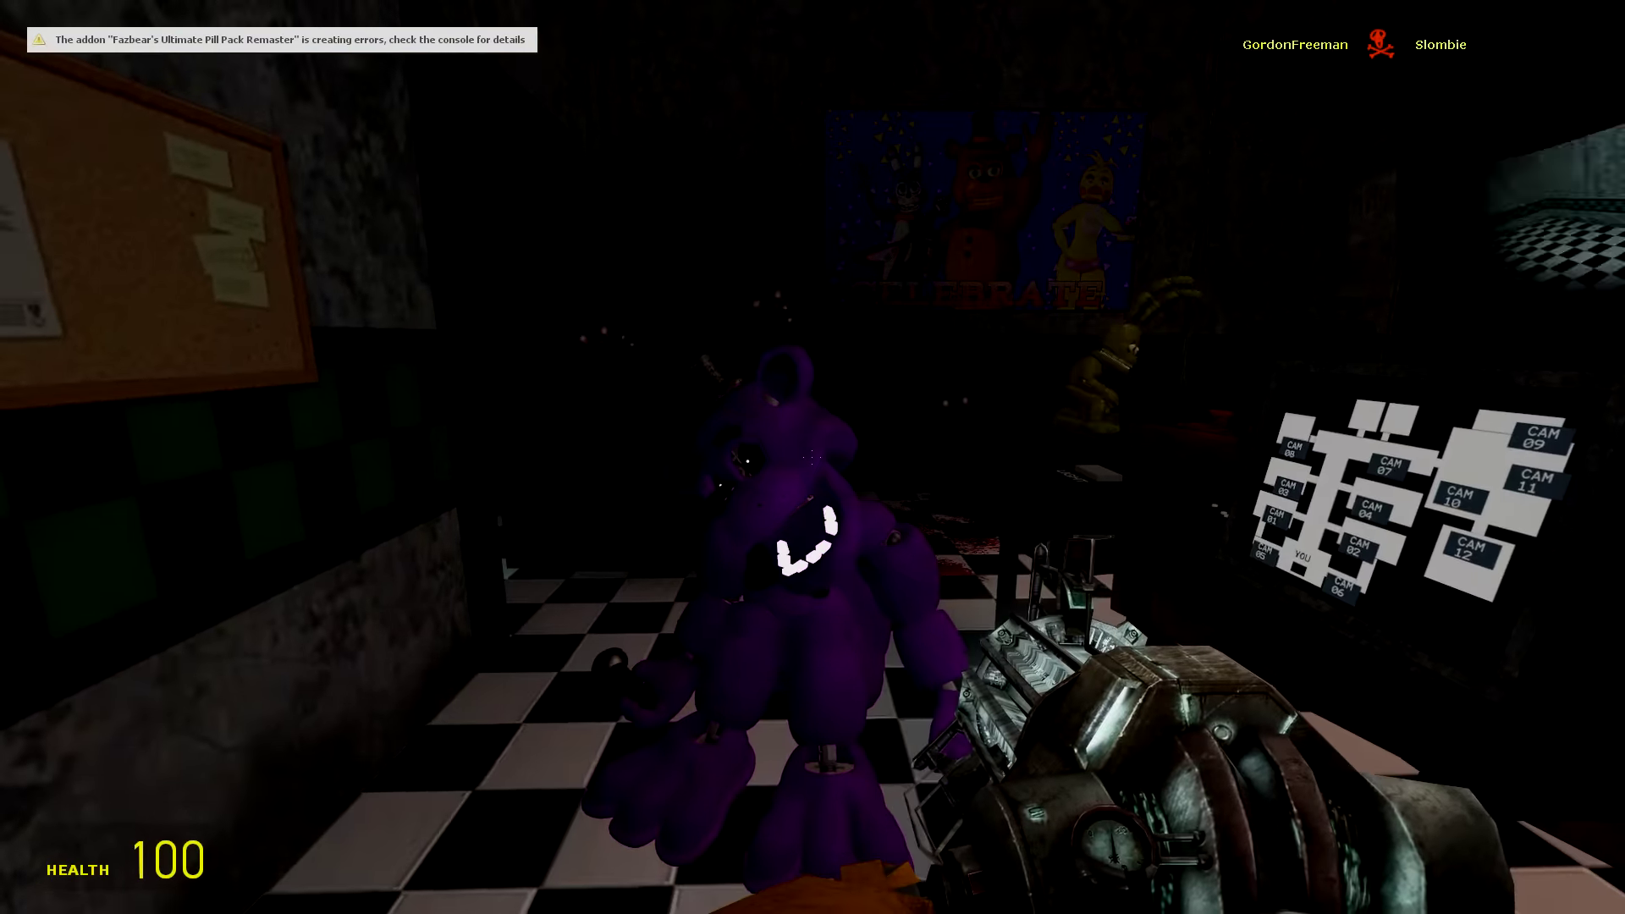
pyautogui.press('q')
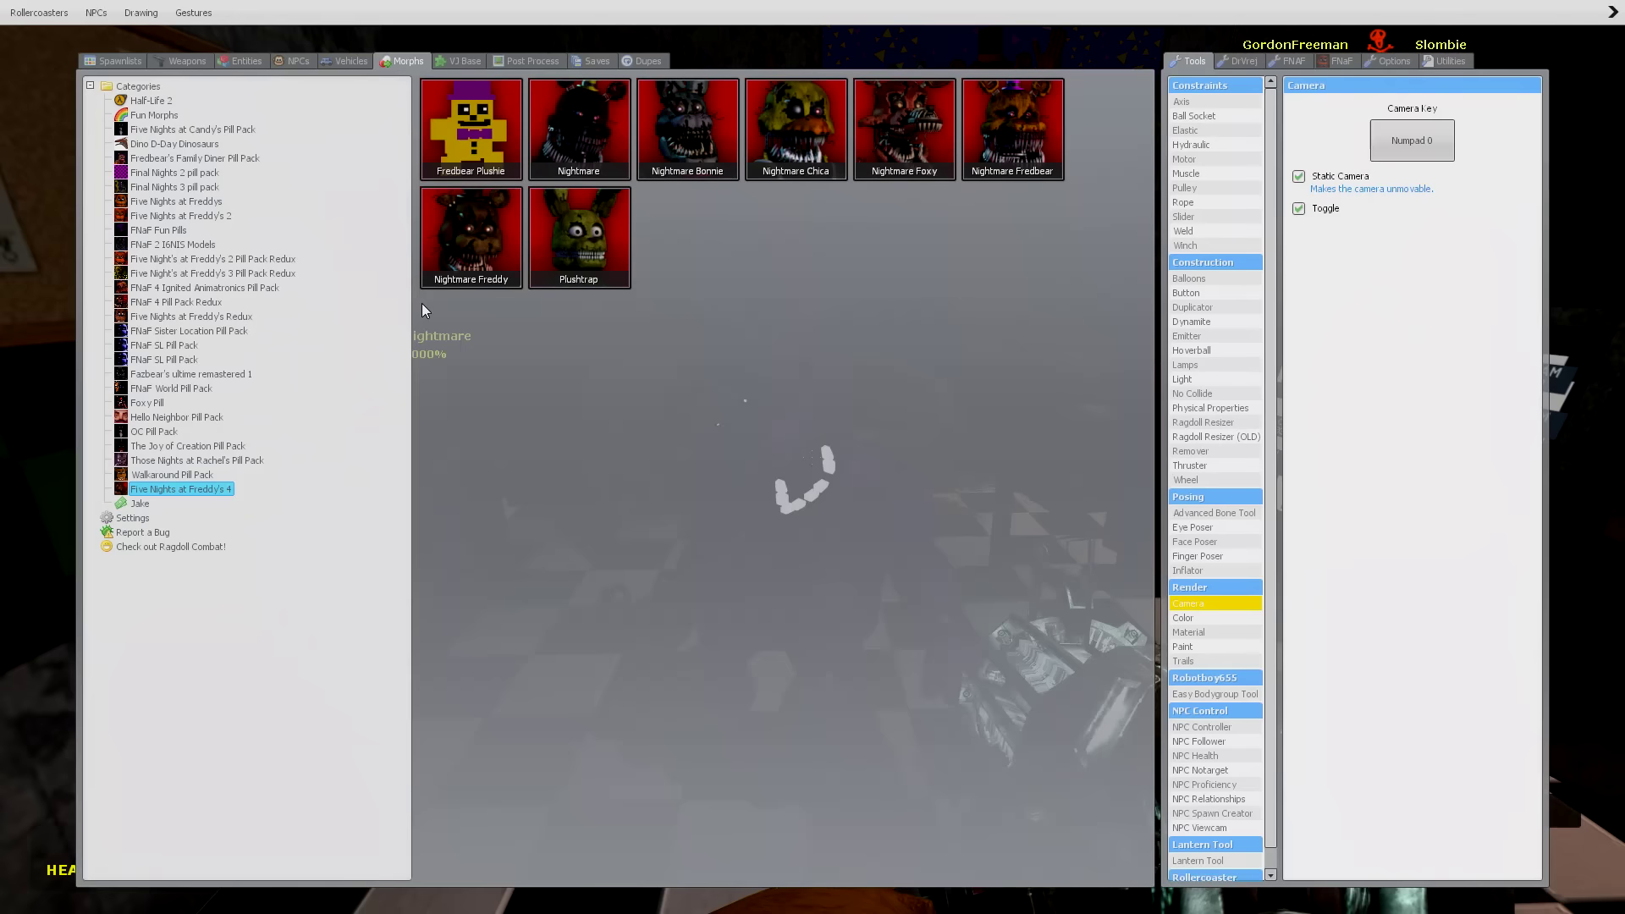